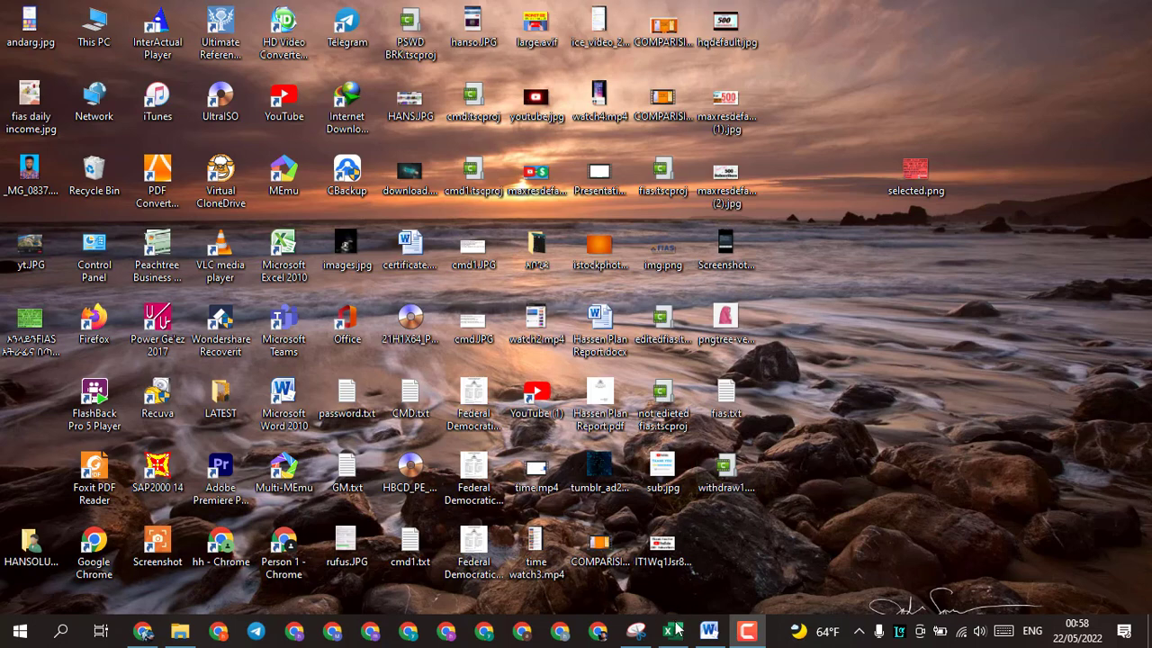
Step: Look over the Excel Exersice1.xlsx workbook, minimize it, and switch to EXCEL PART2.docx in Word to read the exercise
{"action": "mouse_move", "coordinate": [680, 636]}
{"action": "left_click", "coordinate": [694, 581]}
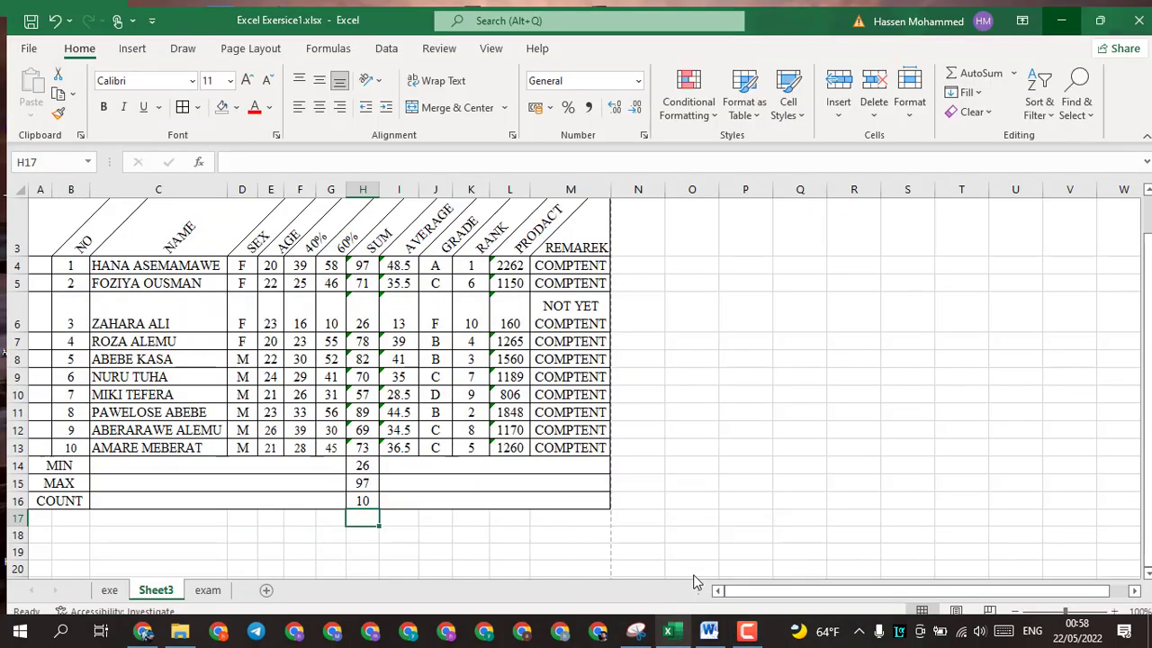
{"action": "left_click", "coordinate": [1054, 11]}
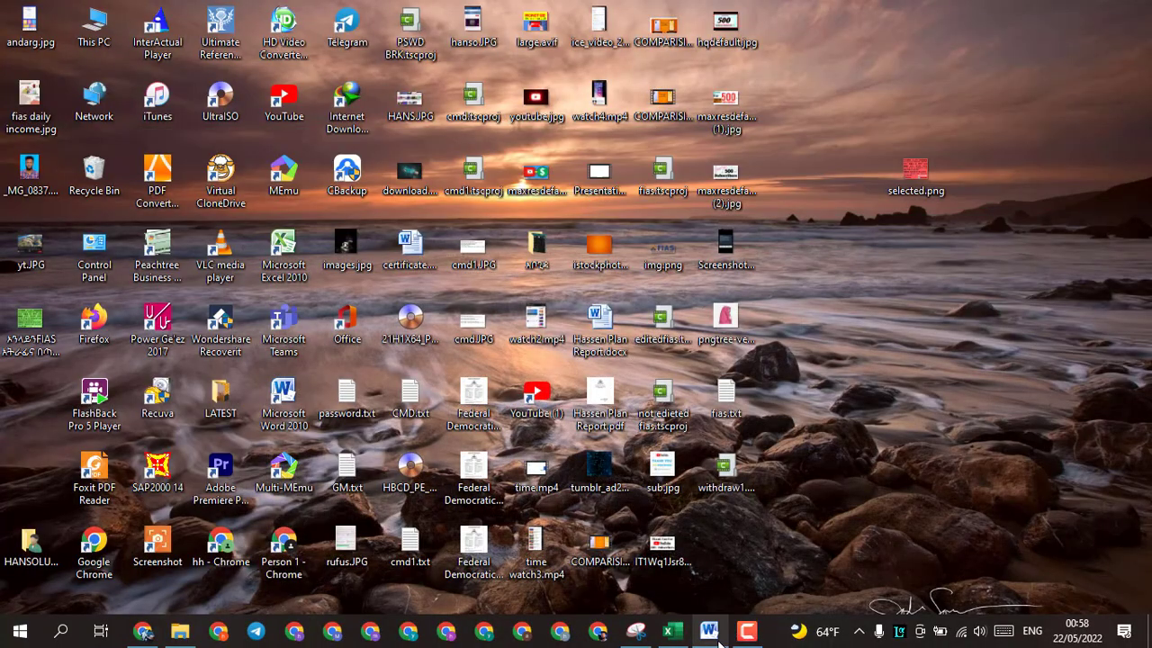
{"action": "mouse_move", "coordinate": [717, 641]}
{"action": "left_click", "coordinate": [712, 590]}
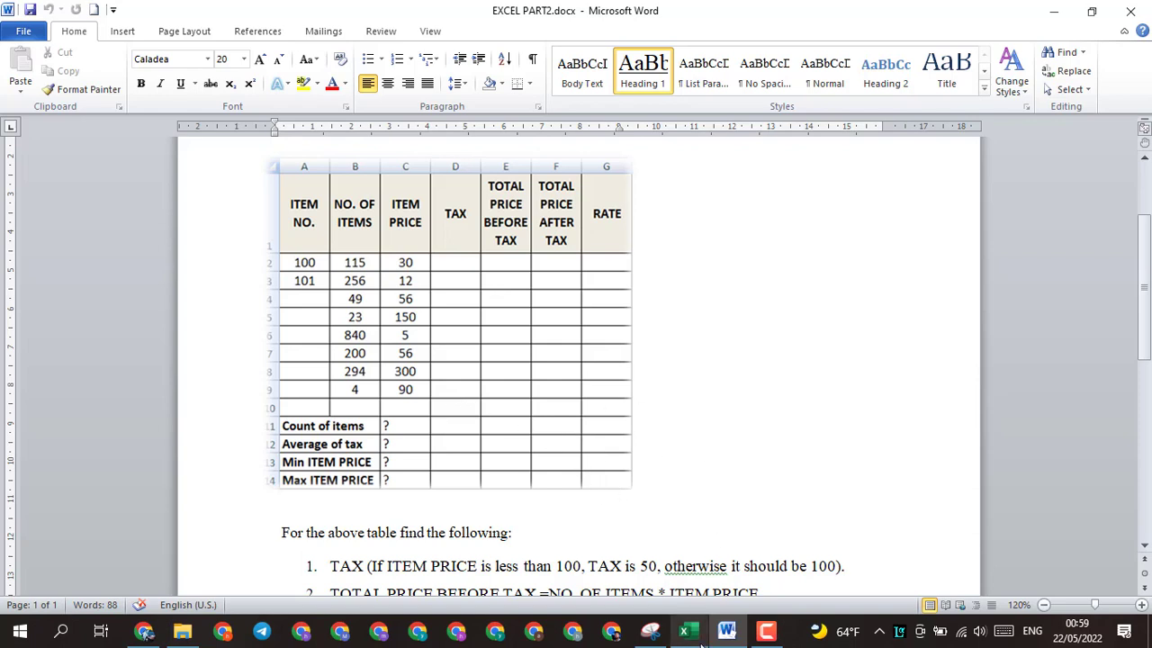
{"action": "mouse_move", "coordinate": [701, 635]}
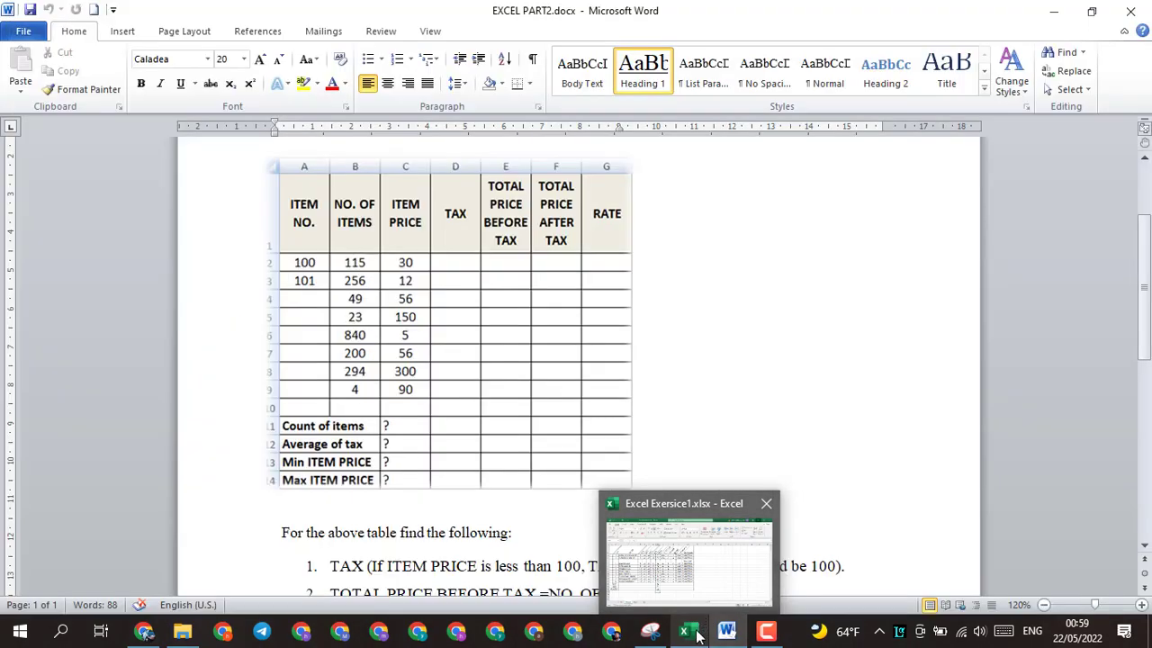
{"action": "mouse_move", "coordinate": [704, 611]}
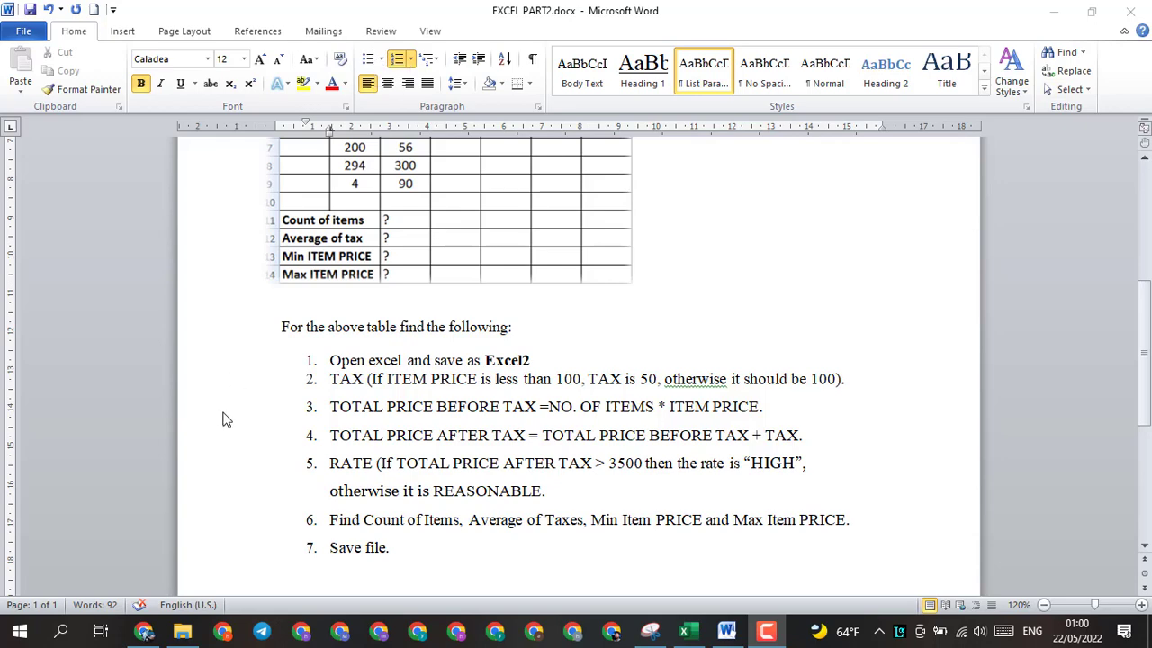
Step: Search Windows for Excel and launch Microsoft Excel 2010
{"action": "left_click", "coordinate": [61, 632]}
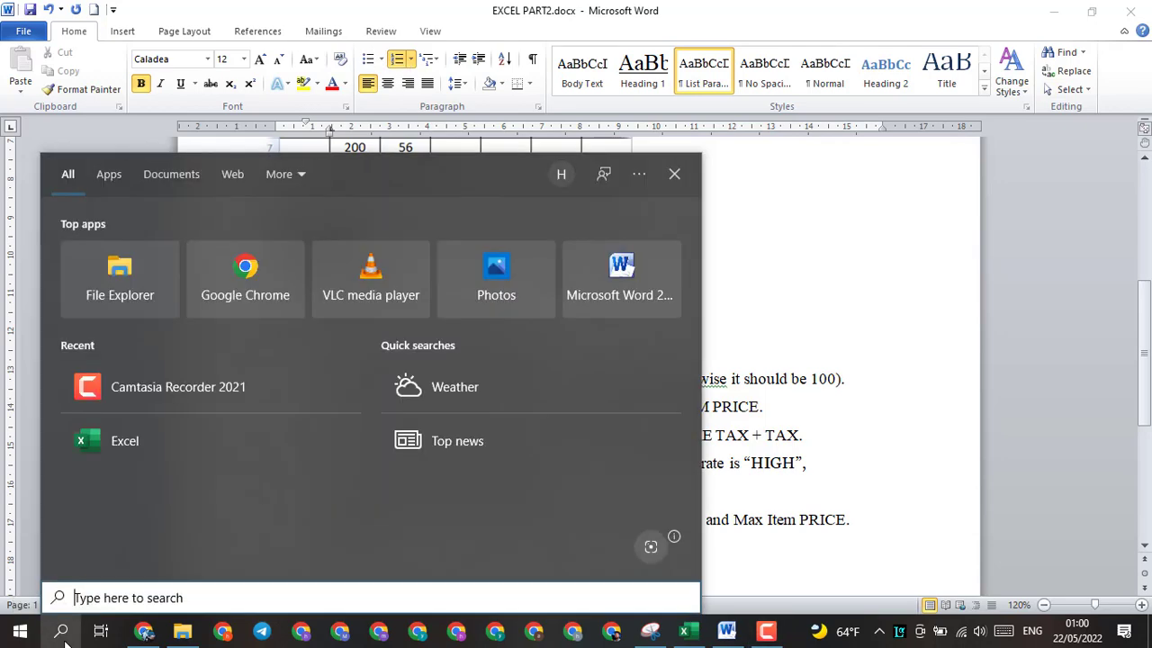
{"action": "type", "text": "exce"}
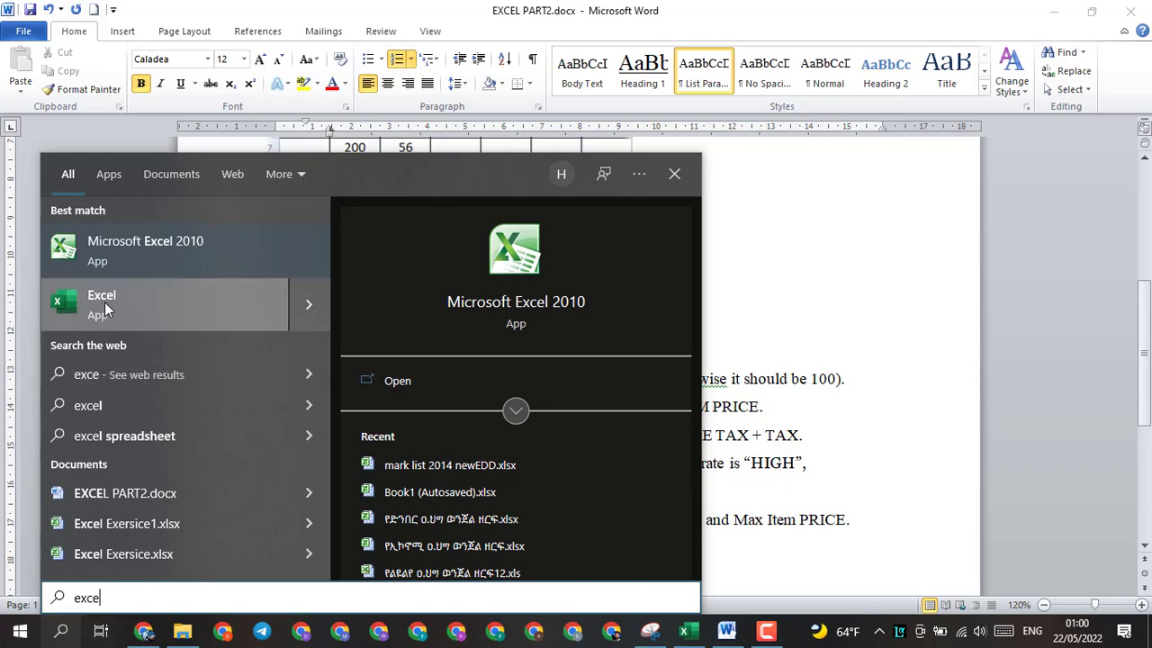
{"action": "left_click", "coordinate": [108, 262]}
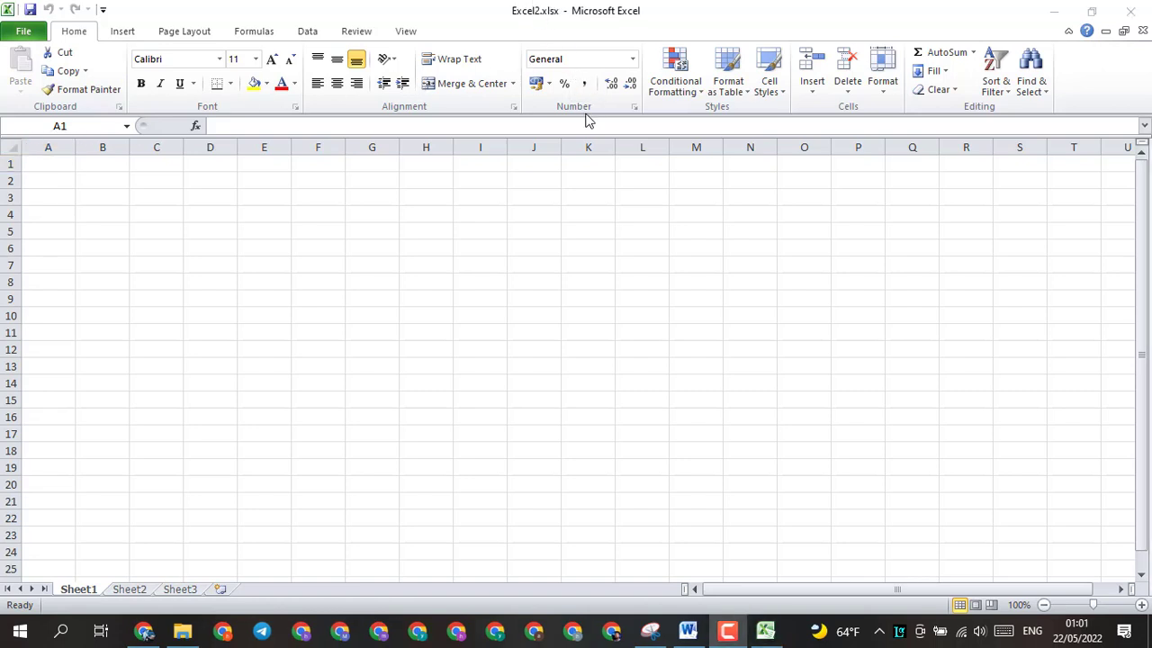
Step: Examine the item table's layout in EXCEL PART2.docx in Word, and return to the Excel2.xlsx workbook in Excel
{"action": "left_click", "coordinate": [765, 630]}
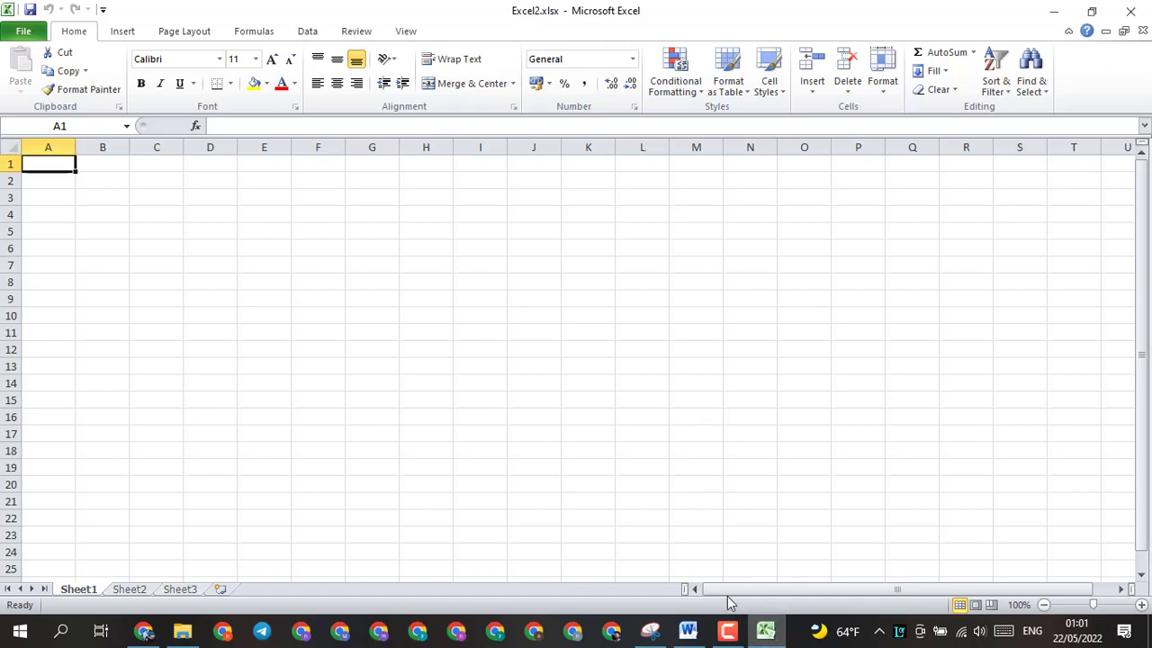
{"action": "left_click", "coordinate": [765, 629]}
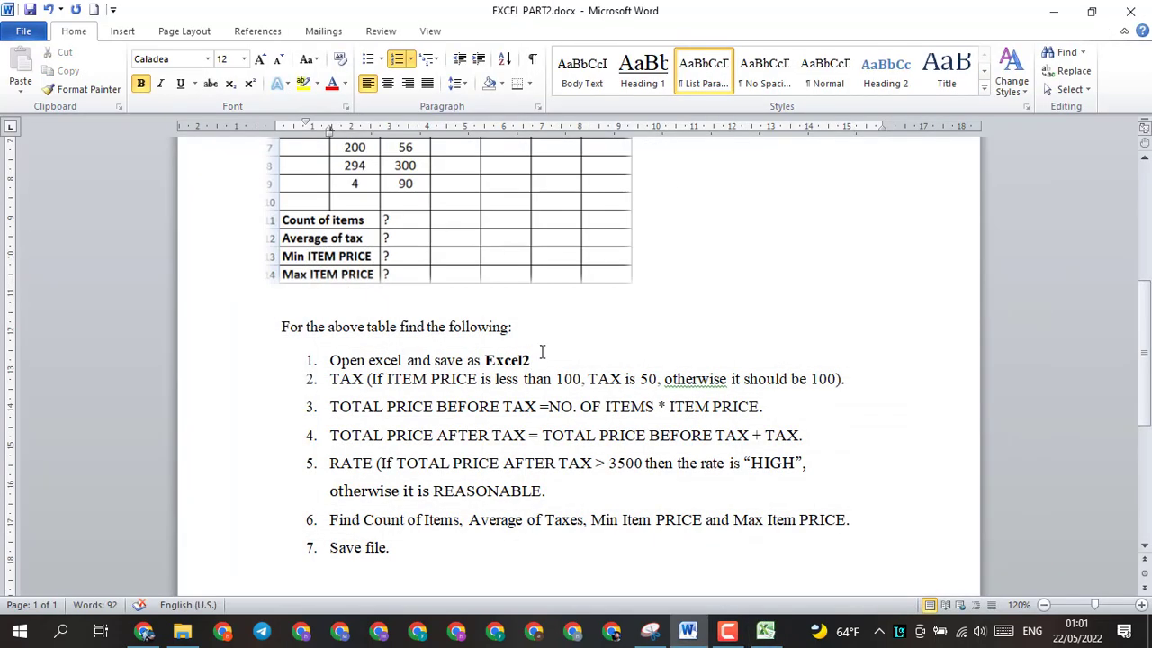
{"action": "scroll", "coordinate": [1148, 305], "scroll_direction": "up", "scroll_amount": 4}
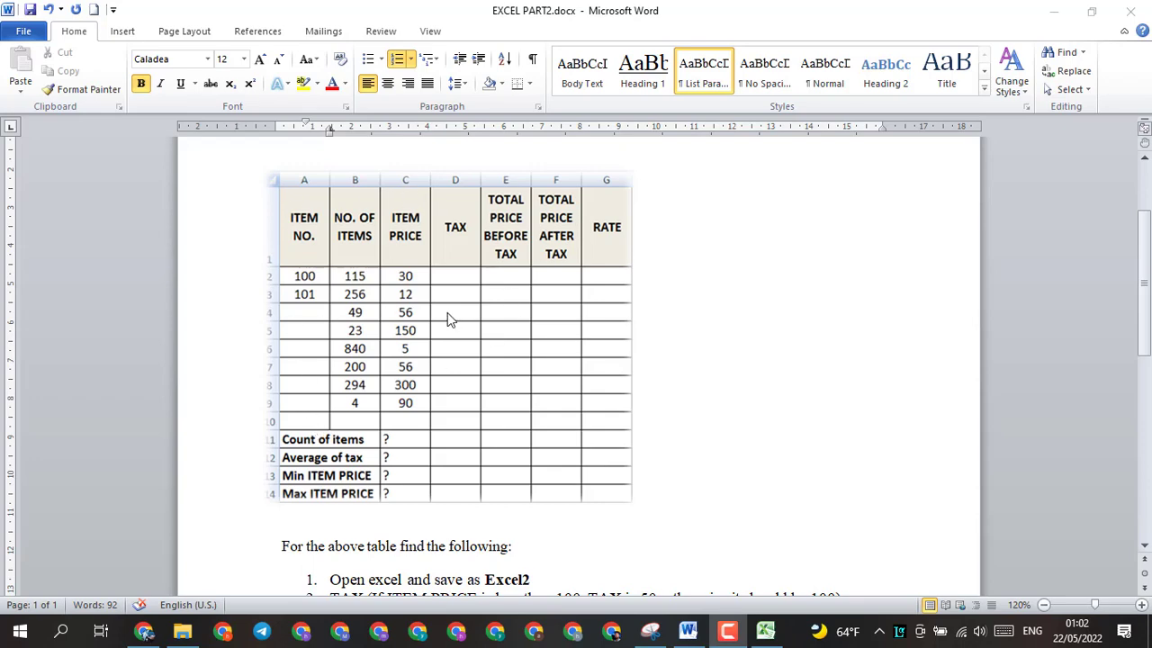
{"action": "left_click", "coordinate": [766, 629]}
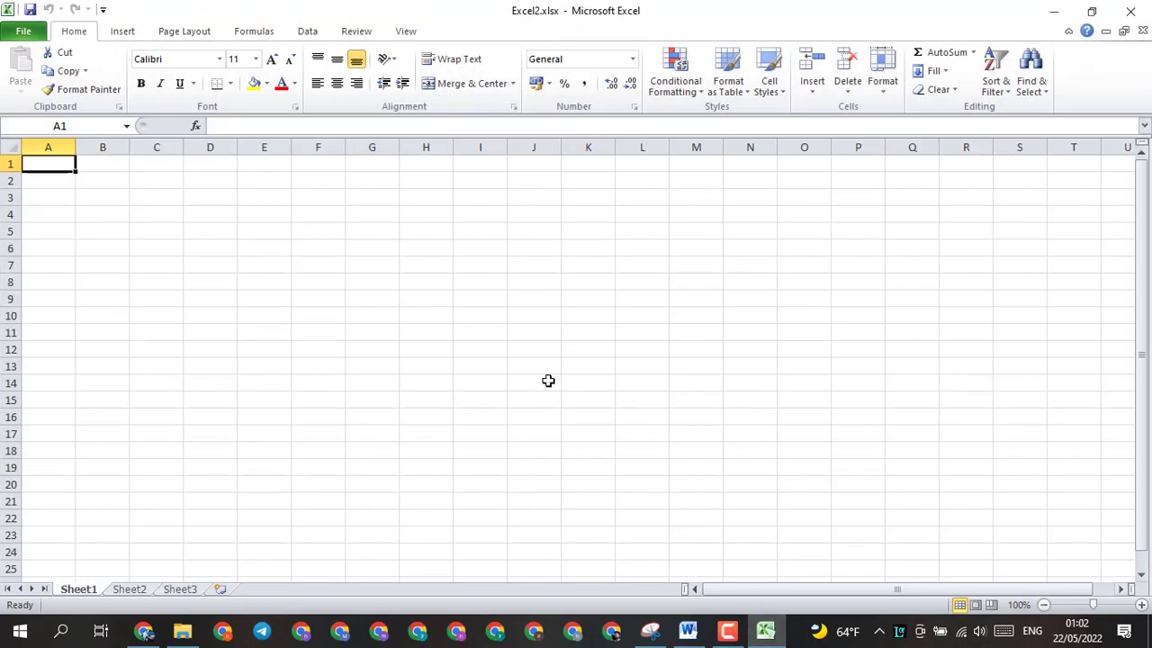
Step: Apply All Borders to the range A1:G14 on Sheet1
{"action": "left_click_drag", "start_coordinate": [50, 172], "coordinate": [259, 164]}
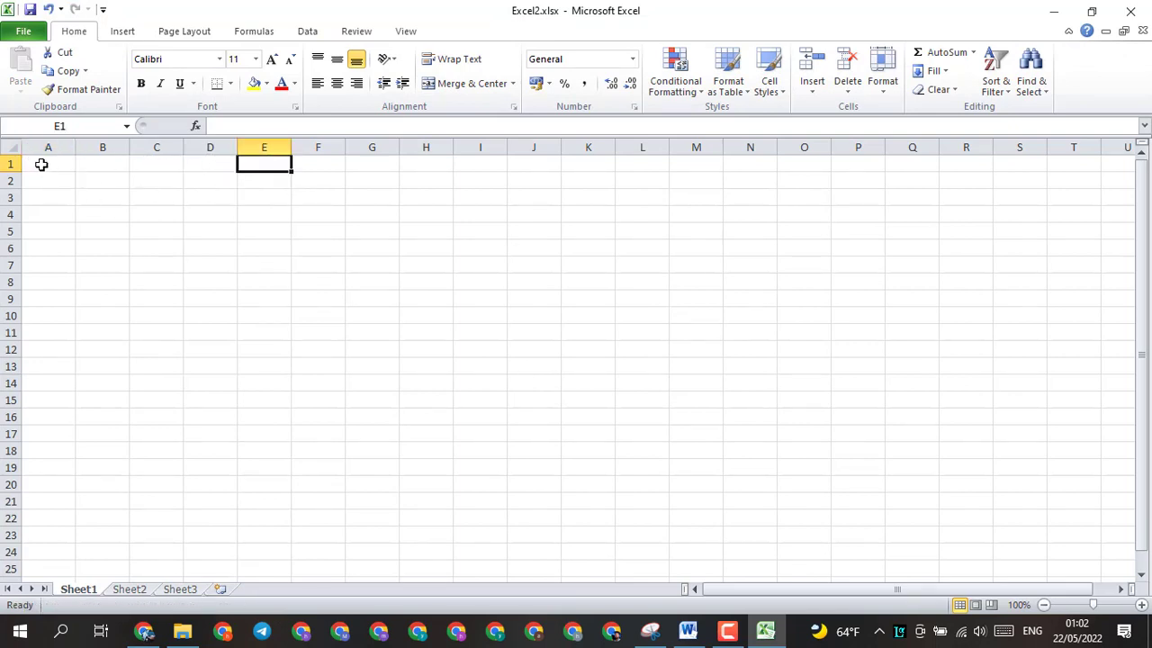
{"action": "left_click_drag", "start_coordinate": [42, 164], "coordinate": [381, 381]}
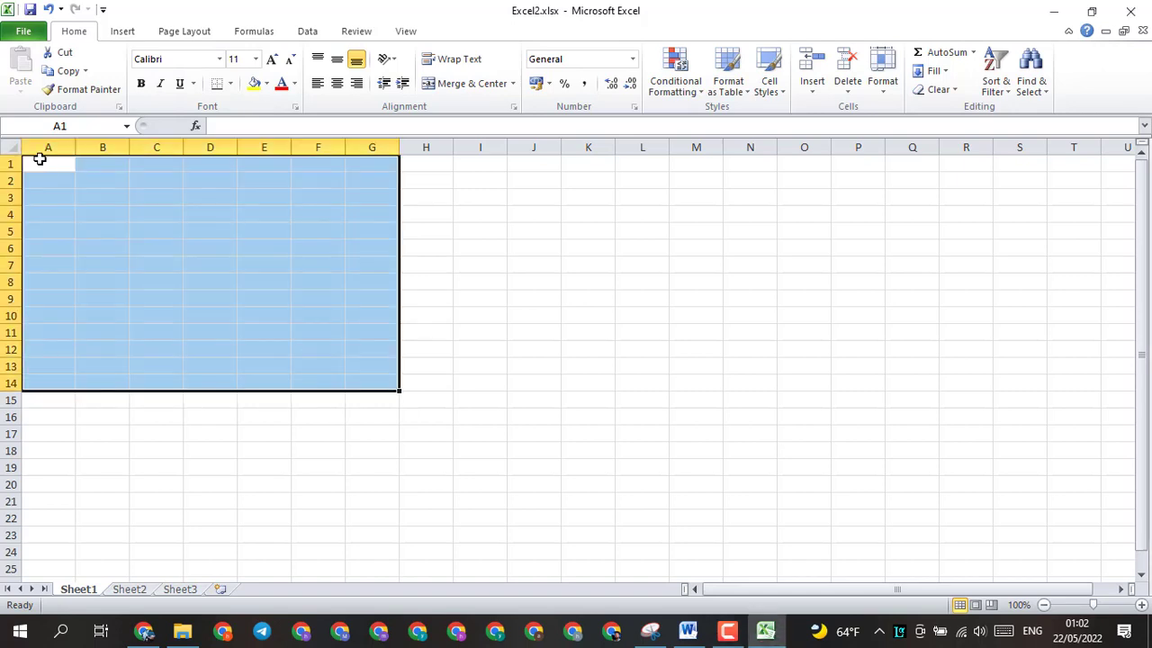
{"action": "left_click", "coordinate": [232, 84]}
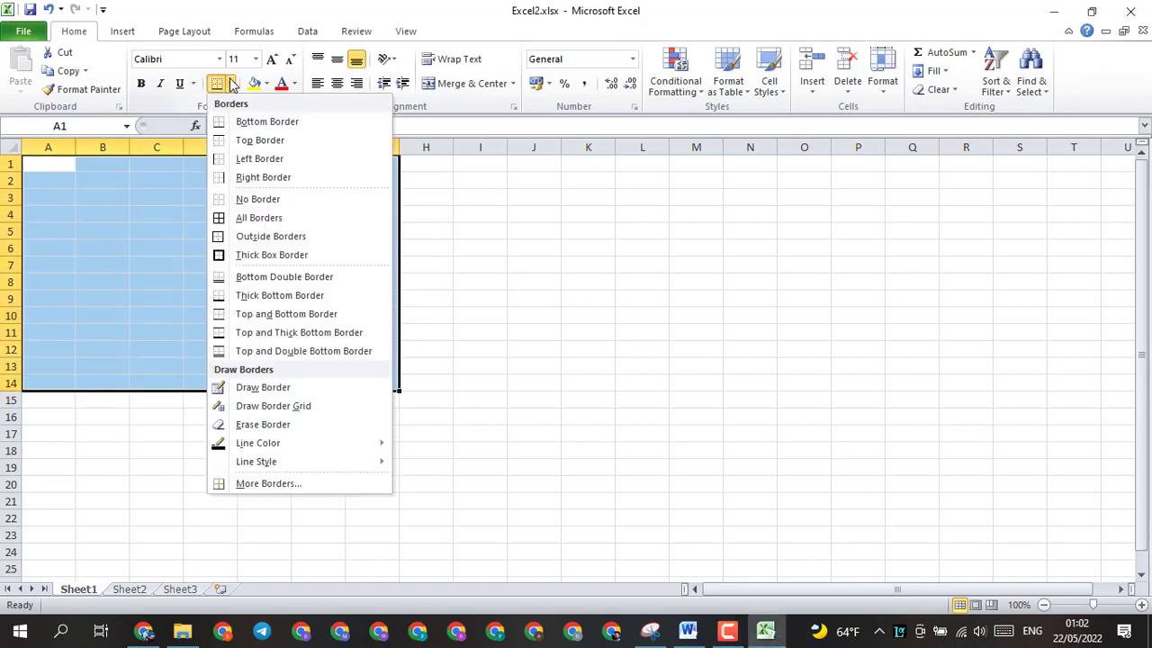
{"action": "left_click", "coordinate": [250, 221]}
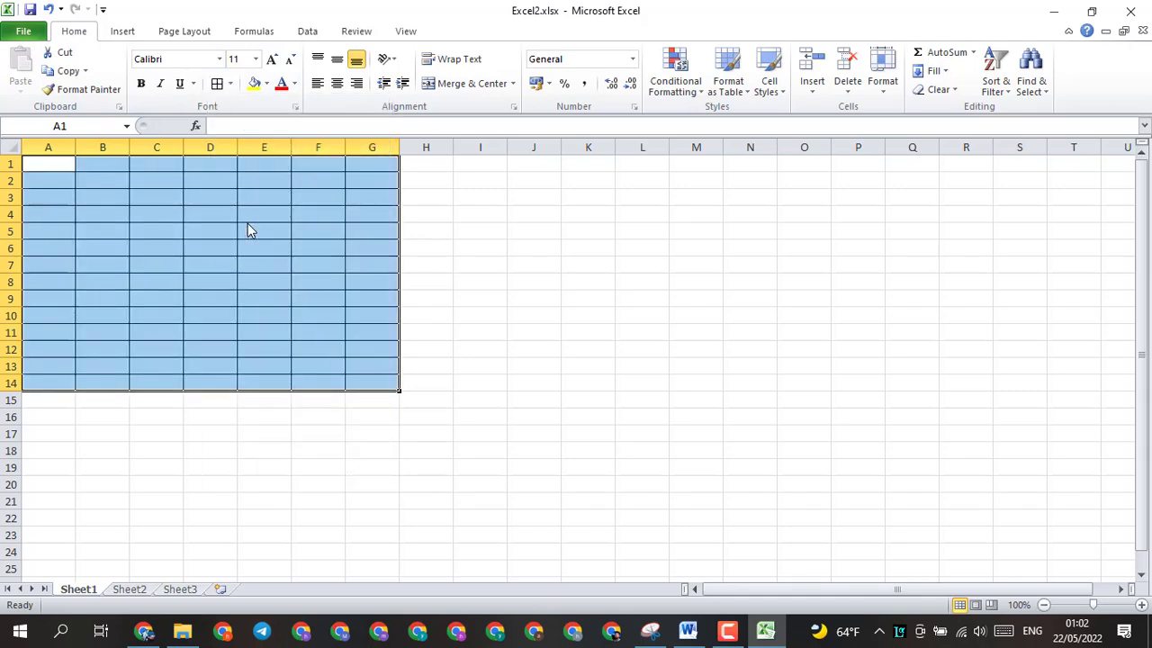
Step: Check the column headings in the Word document, and enter the heading "ITEM NO." in cell A1 of Excel2.xlsx
{"action": "left_click", "coordinate": [687, 631]}
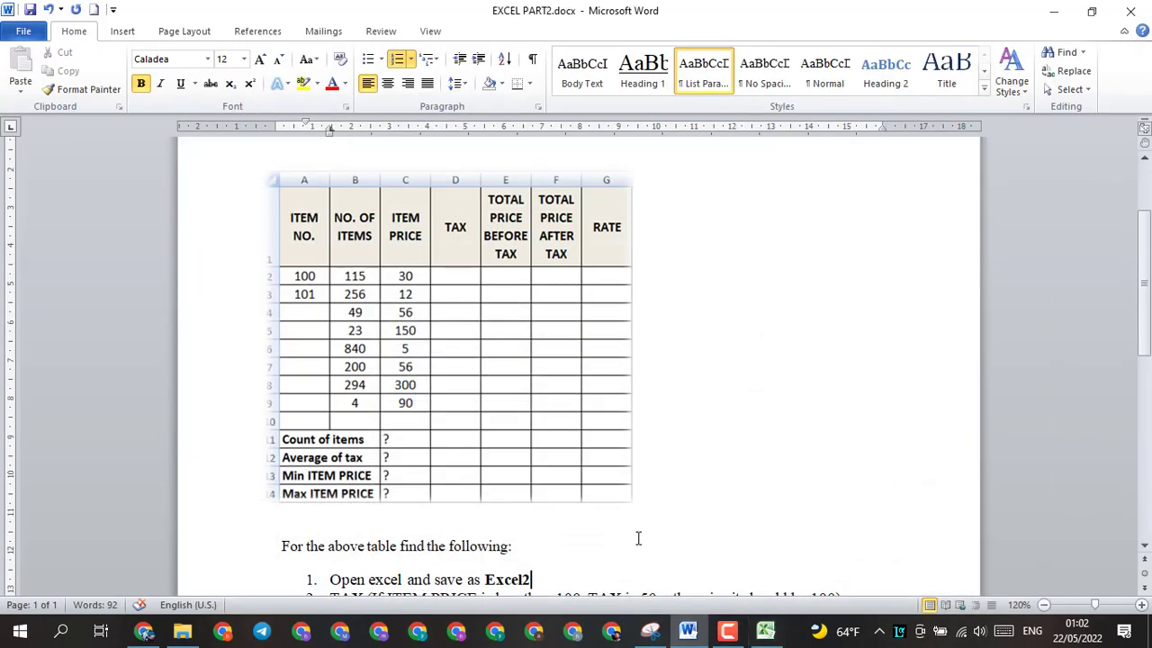
{"action": "key", "text": "alt+Tab"}
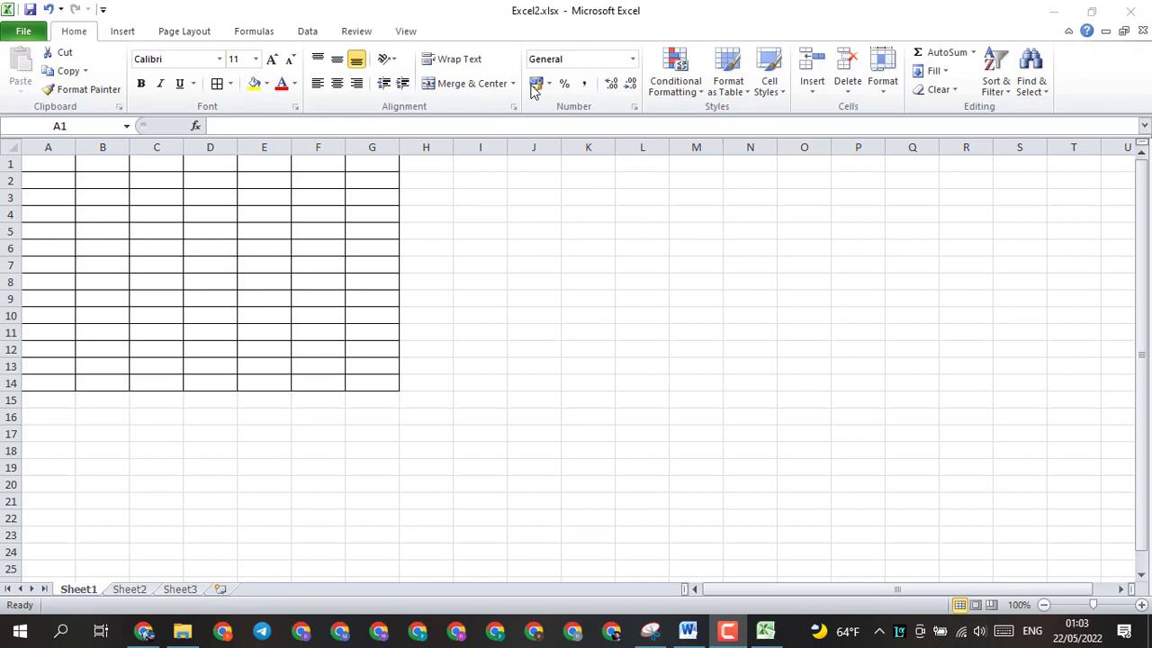
{"action": "left_click", "coordinate": [56, 164]}
{"action": "double_click", "coordinate": [56, 163]}
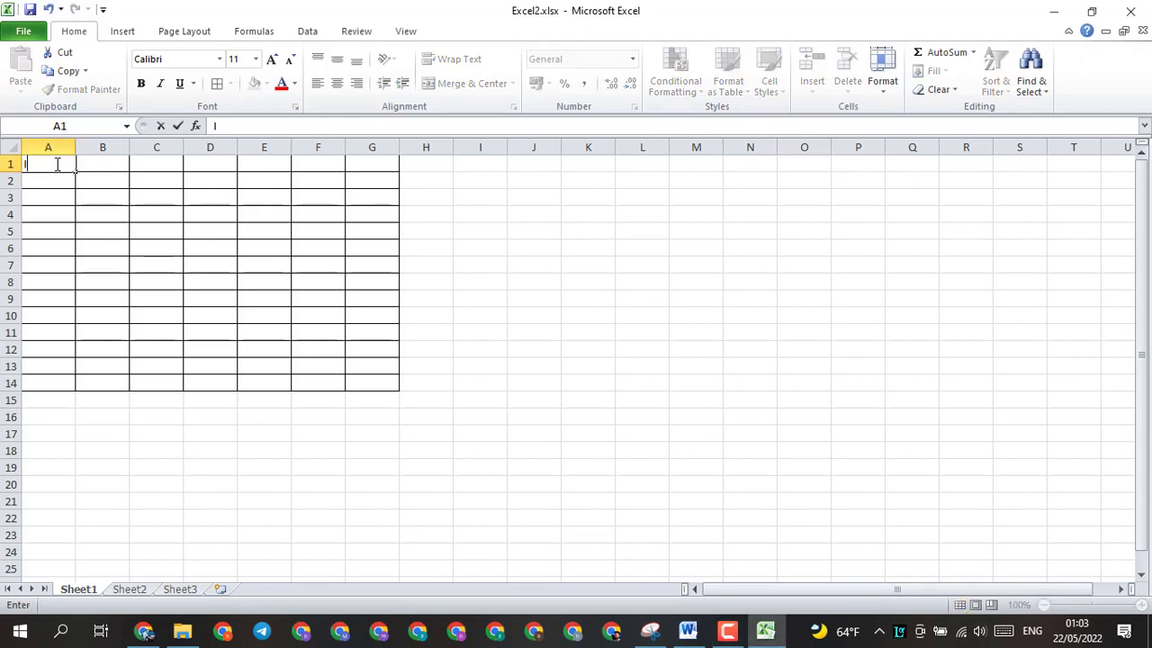
{"action": "type", "text": "Item"}
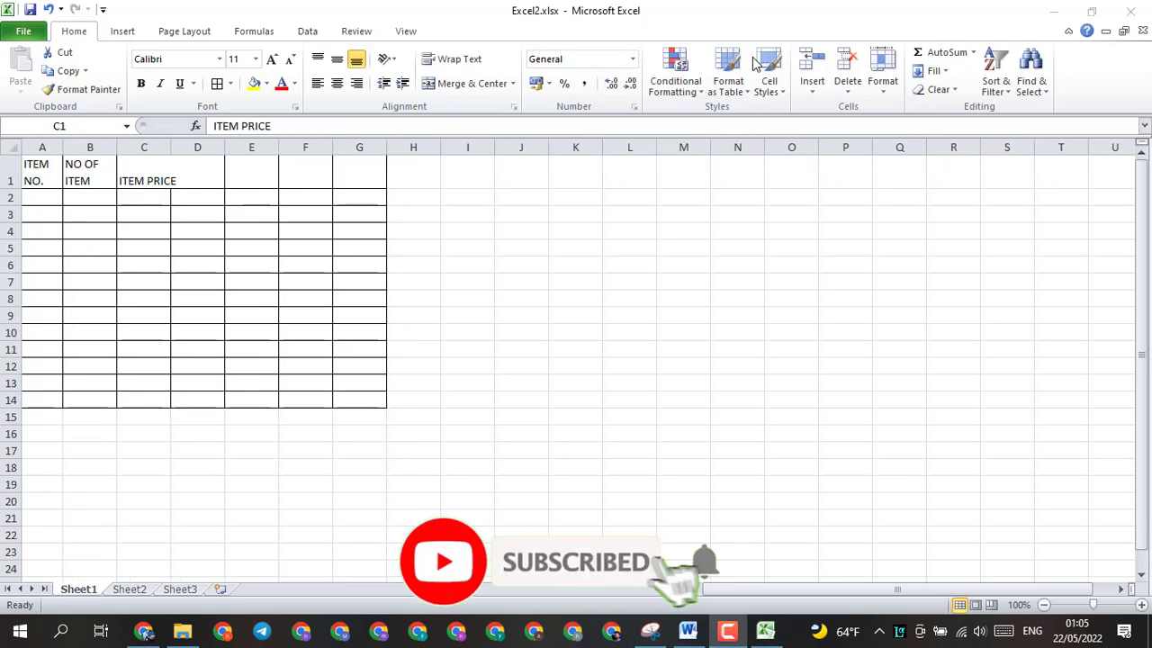
Step: Wrap the ITEM PRICE heading in C1 and centre the headings in A1:G1 horizontally and vertically, comparing them with the Word table
{"action": "left_click", "coordinate": [451, 65]}
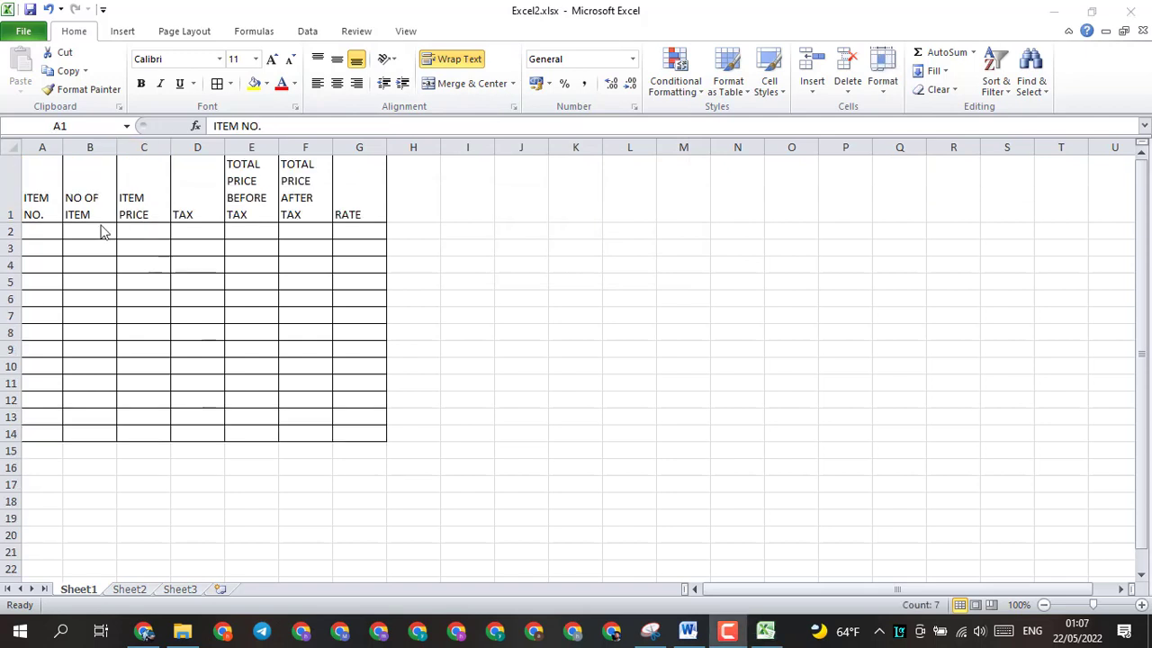
{"action": "key", "text": "ctrl+shift+Right"}
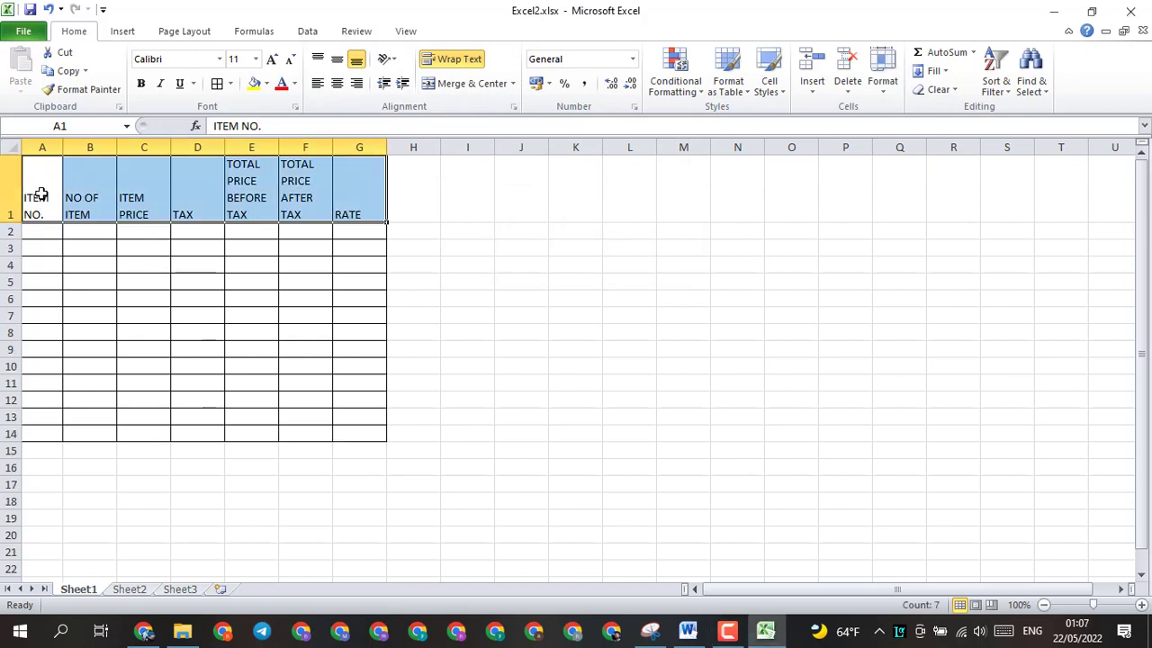
{"action": "left_click", "coordinate": [337, 86]}
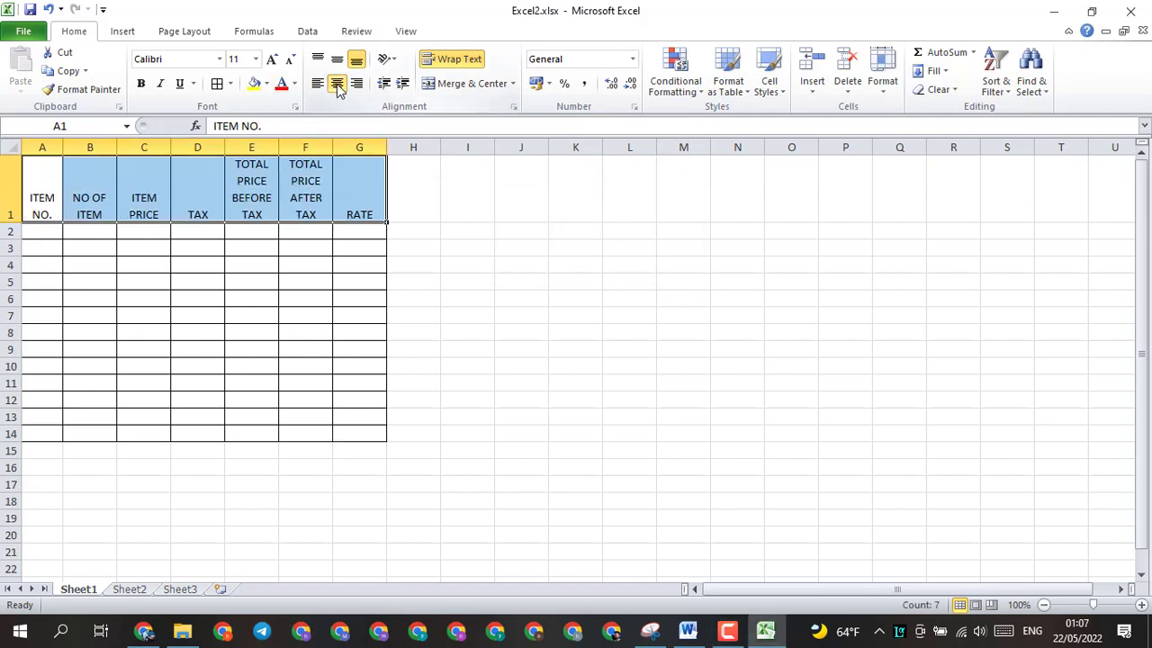
{"action": "left_click", "coordinate": [338, 61]}
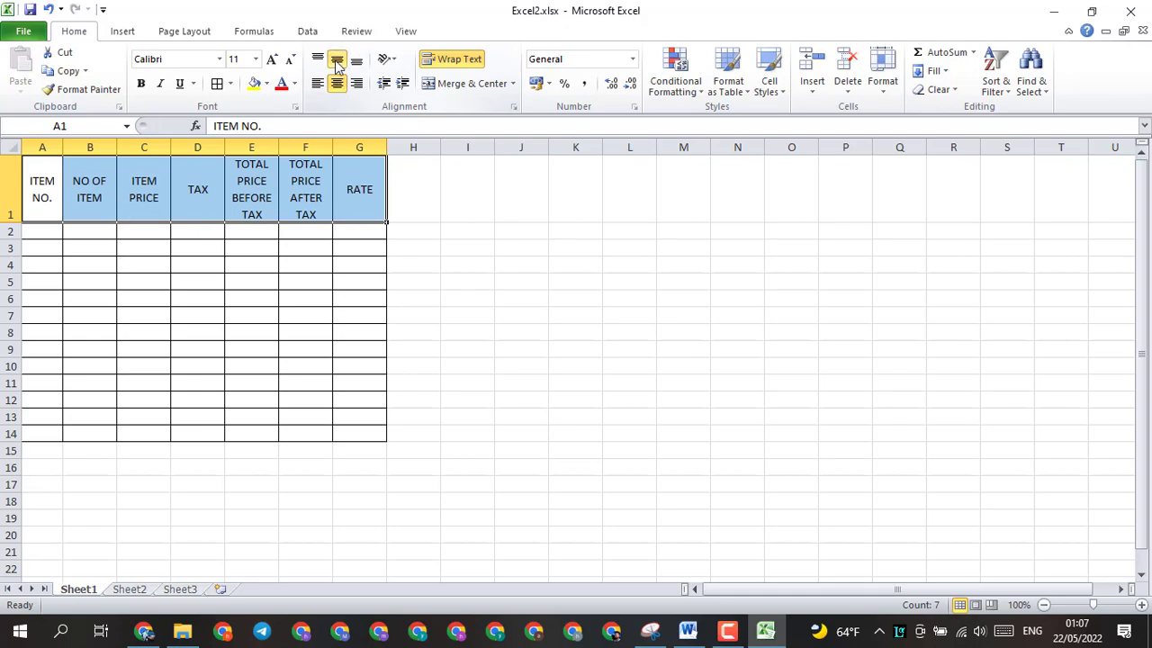
{"action": "left_click", "coordinate": [688, 630]}
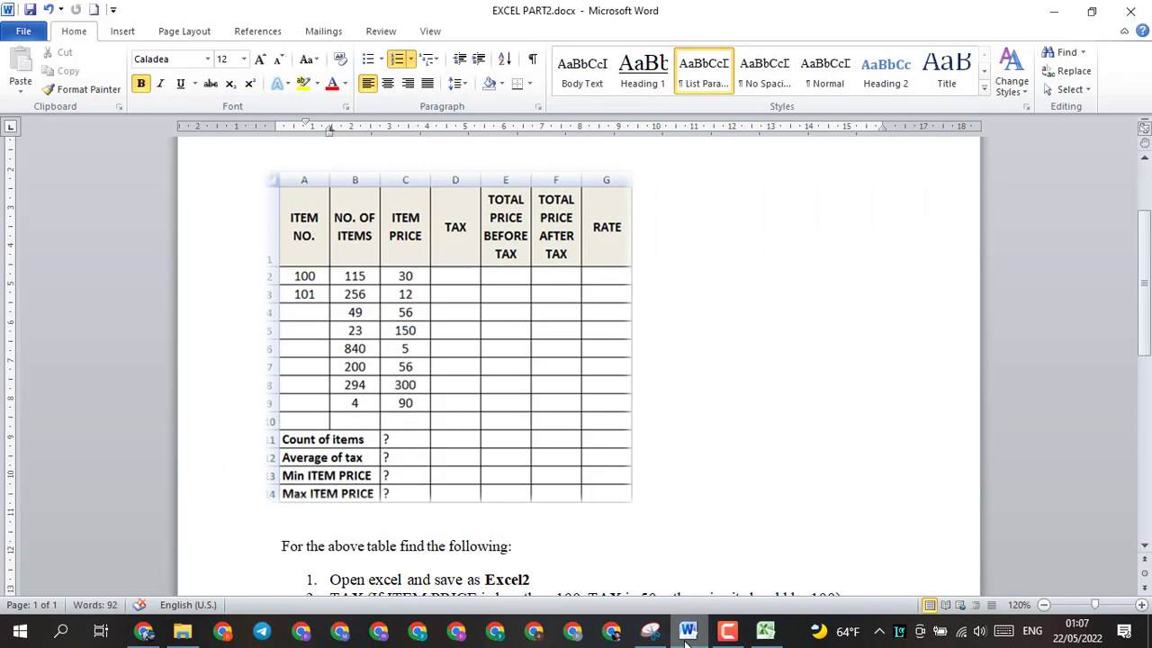
{"action": "left_click", "coordinate": [687, 630]}
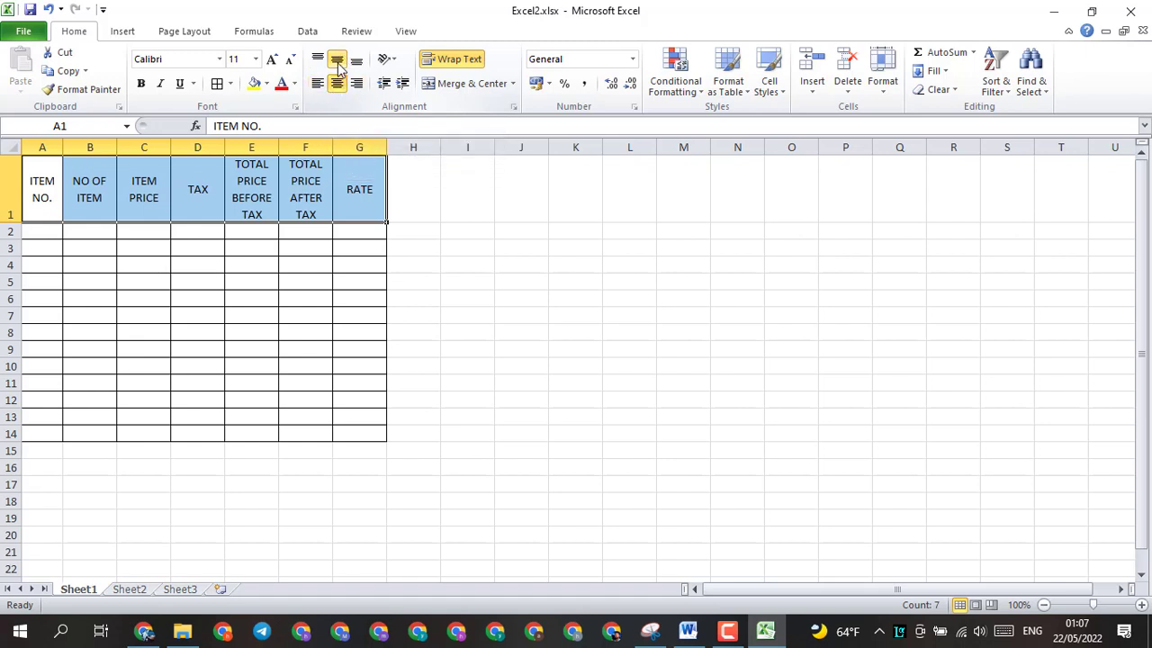
Step: Try the top, middle, bottom, left and right alignments on the TAX heading in D1, ending with it centred both ways
{"action": "left_click", "coordinate": [191, 189]}
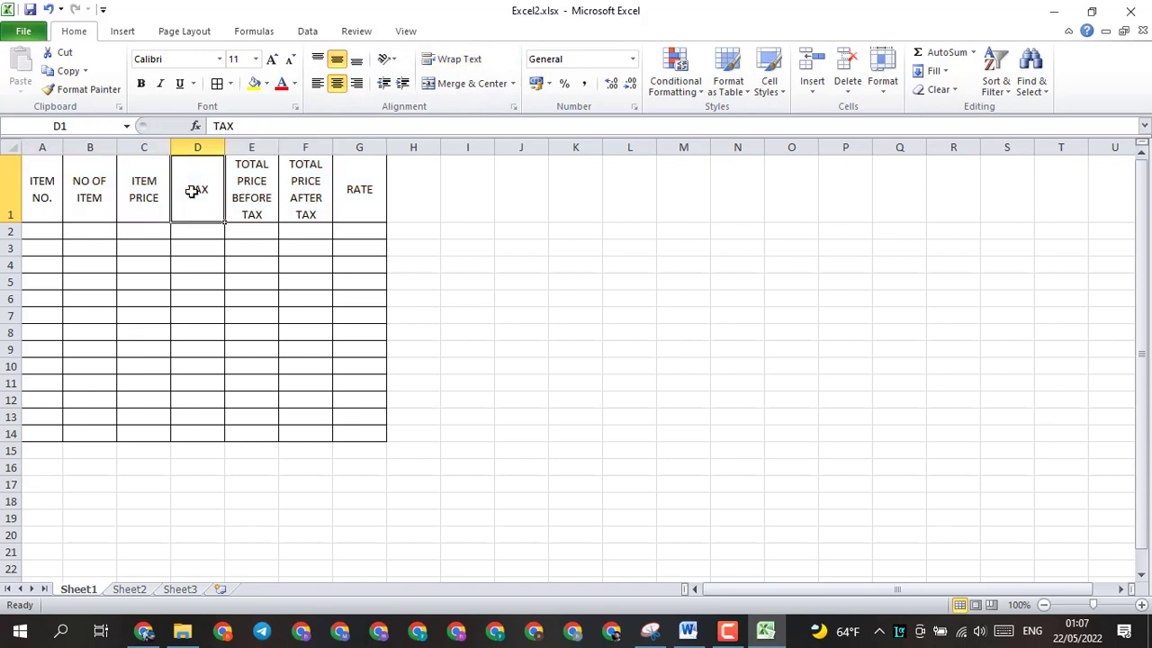
{"action": "left_click", "coordinate": [317, 60]}
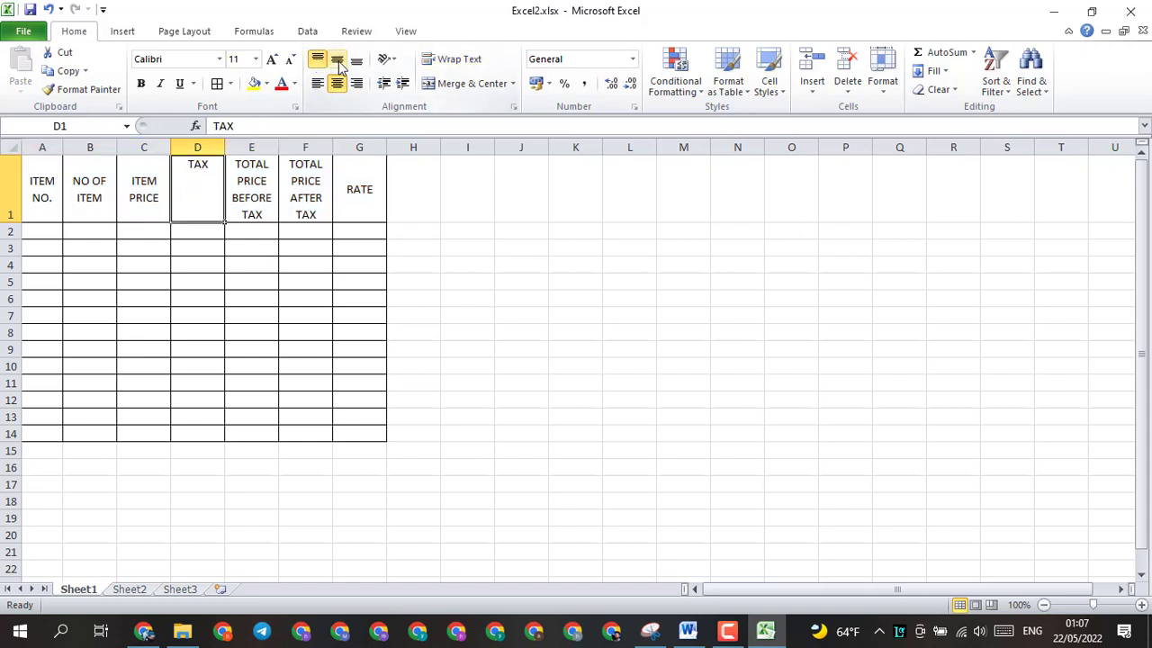
{"action": "left_click", "coordinate": [336, 60]}
{"action": "left_click", "coordinate": [357, 60]}
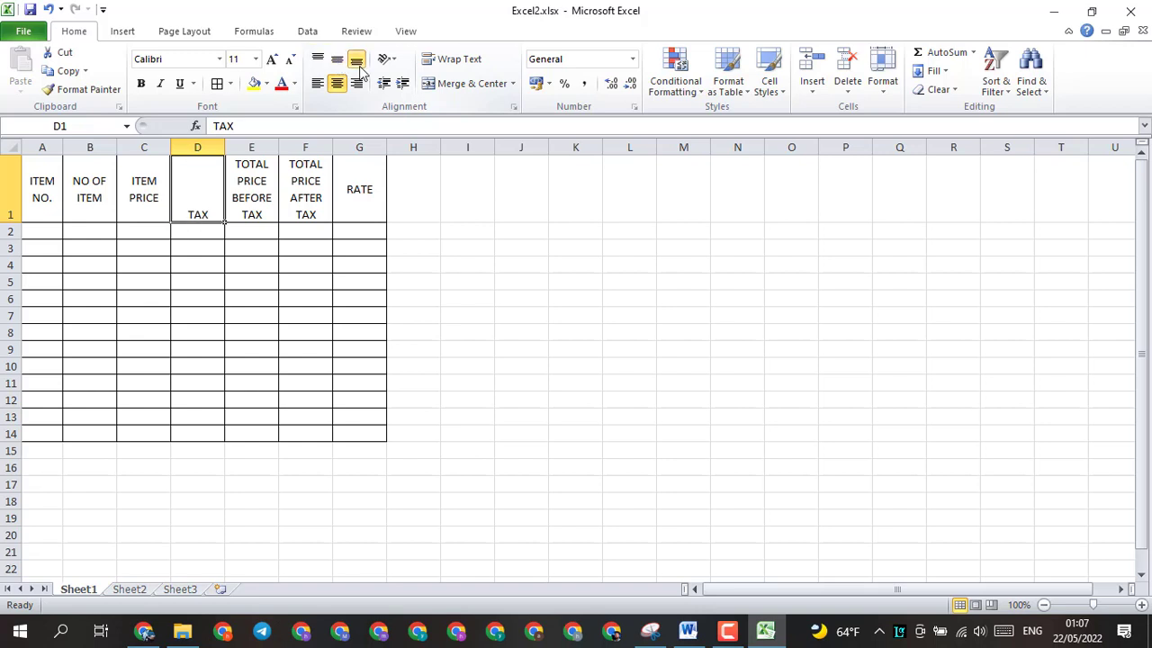
{"action": "left_click", "coordinate": [317, 83]}
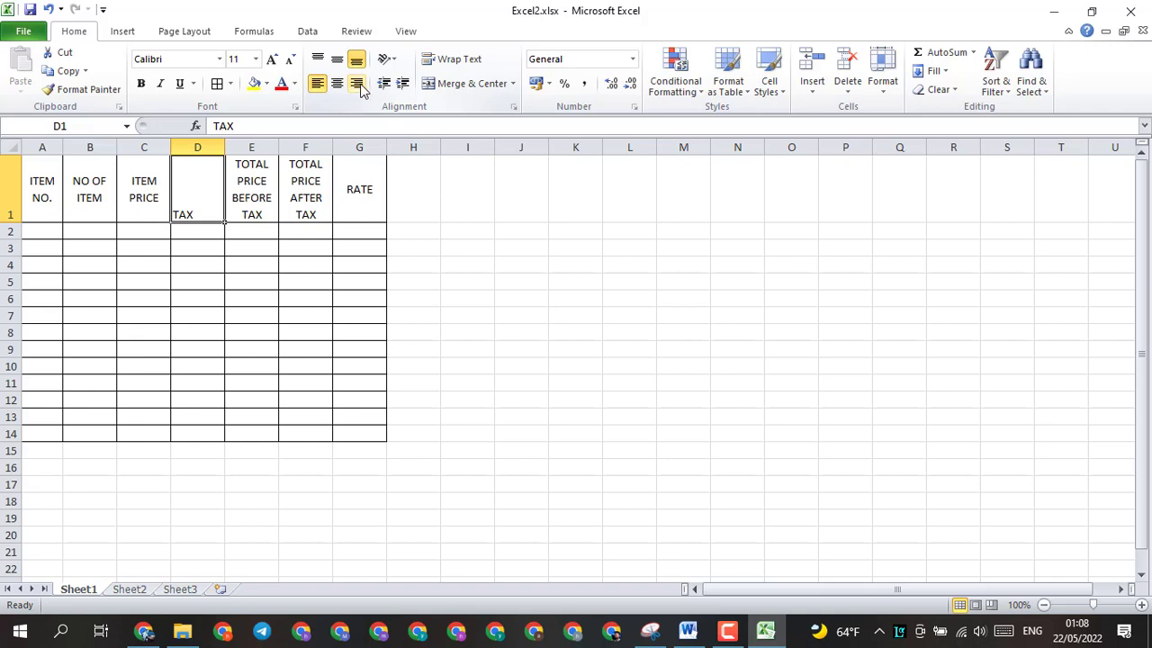
{"action": "left_click", "coordinate": [356, 83]}
{"action": "left_click", "coordinate": [337, 83]}
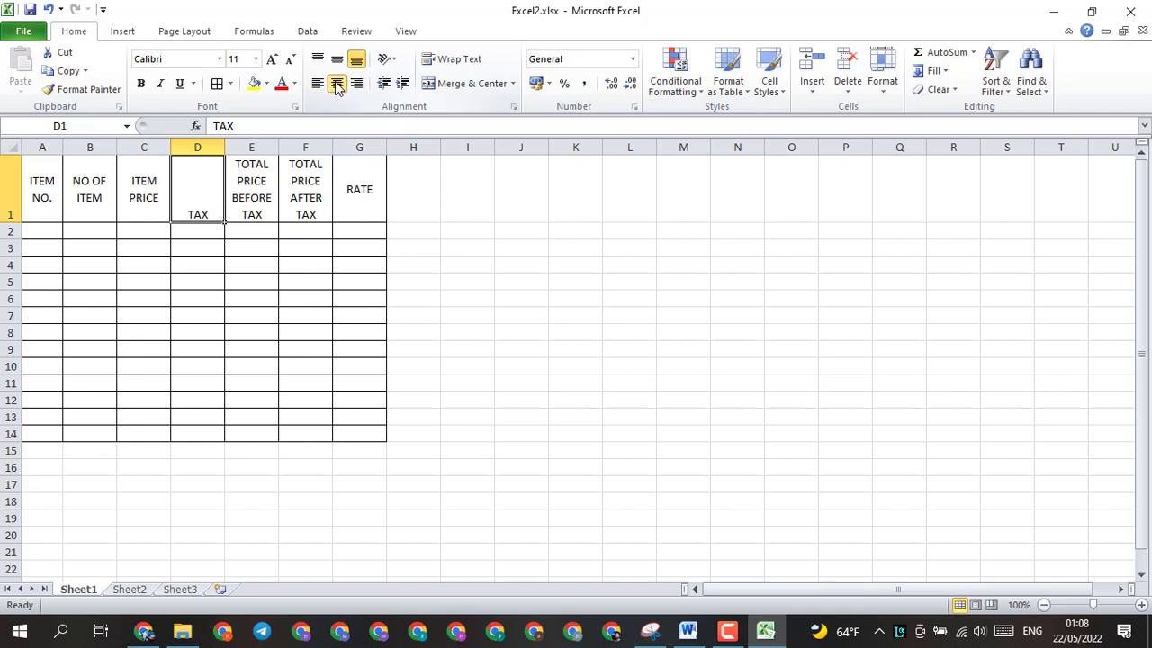
{"action": "left_click", "coordinate": [336, 60]}
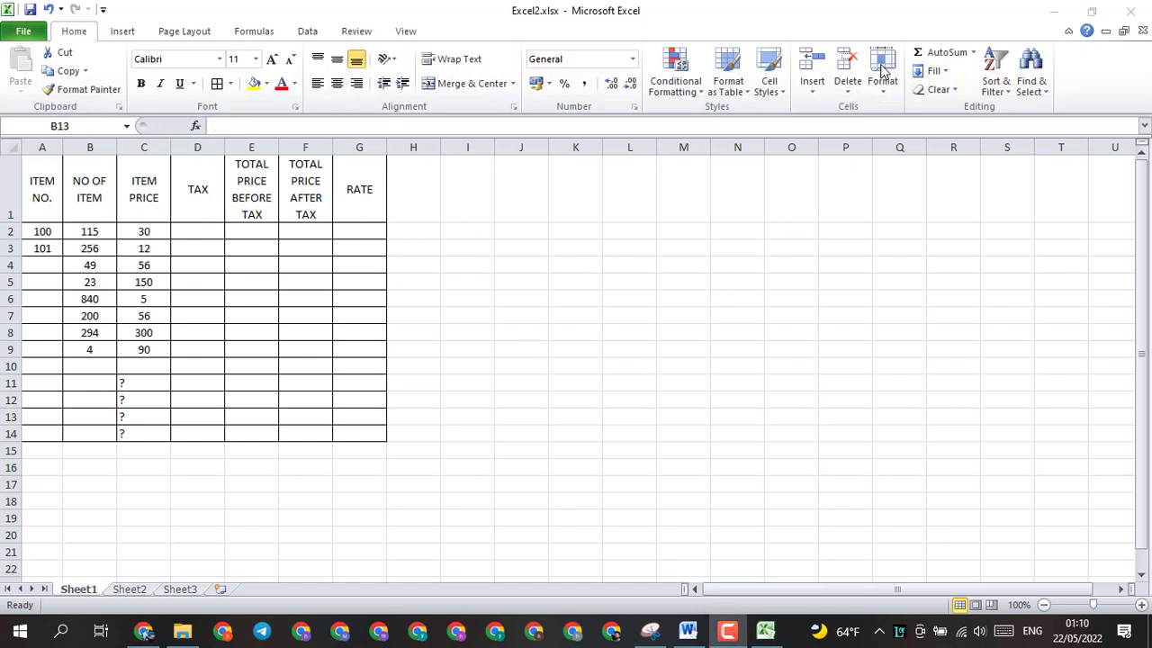
Step: Merge and centre cells A11:B11 and A12:B12 as label cells for the summary rows
{"action": "left_click_drag", "start_coordinate": [43, 363], "coordinate": [67, 381]}
{"action": "left_click", "coordinate": [46, 383]}
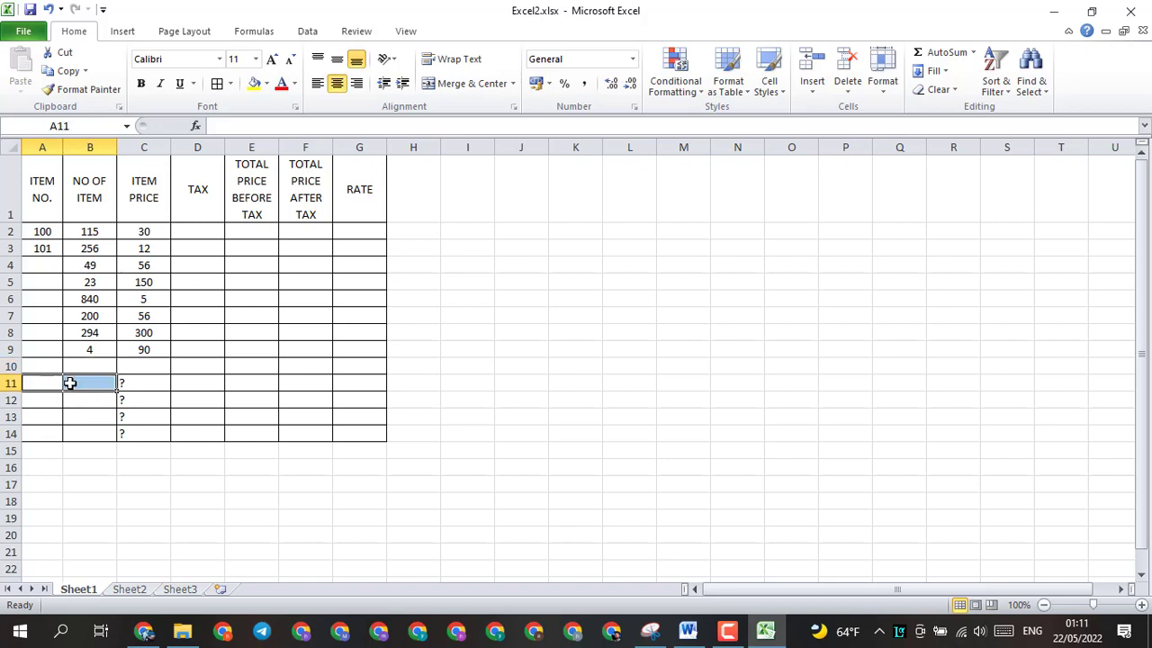
{"action": "left_click", "coordinate": [455, 82]}
{"action": "left_click_drag", "start_coordinate": [54, 400], "coordinate": [70, 402]}
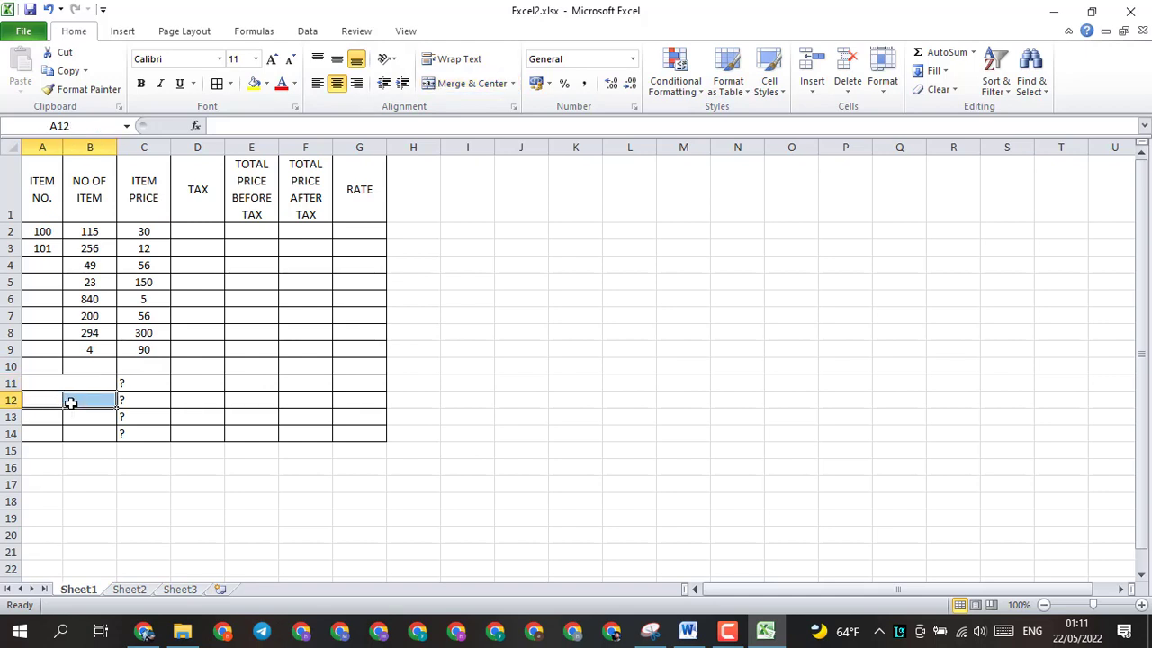
{"action": "left_click", "coordinate": [456, 84]}
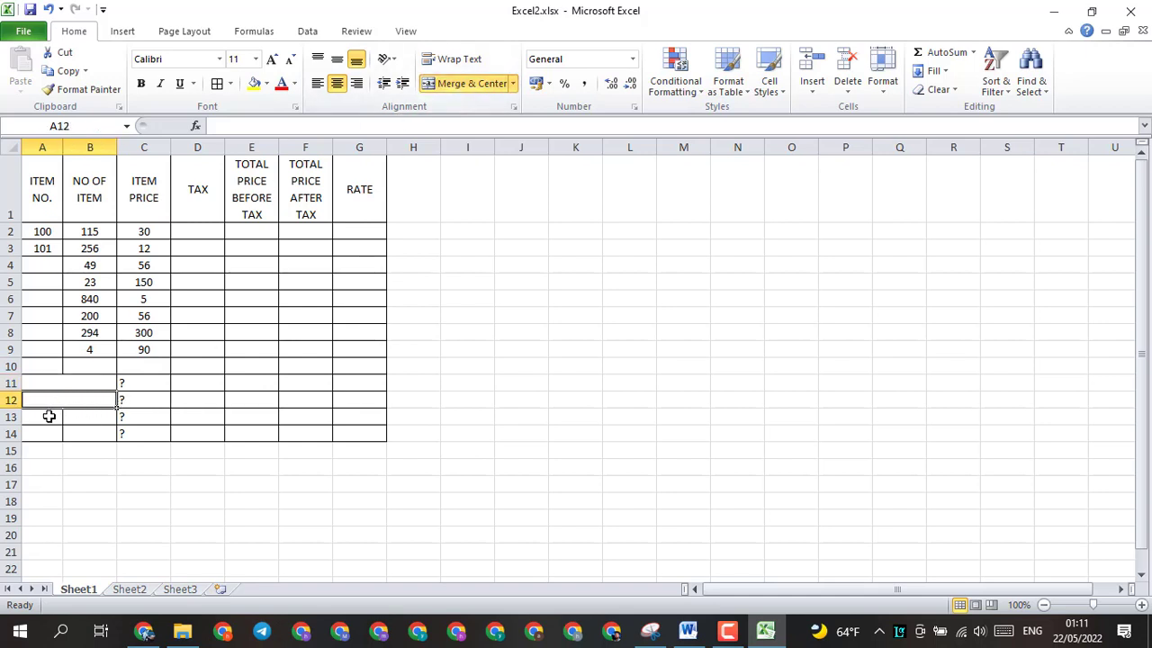
Step: Merge and centre cells A13:B13 and A14:B14 as label cells for the last two summary rows
{"action": "left_click_drag", "start_coordinate": [49, 416], "coordinate": [74, 431]}
{"action": "left_click", "coordinate": [456, 84]}
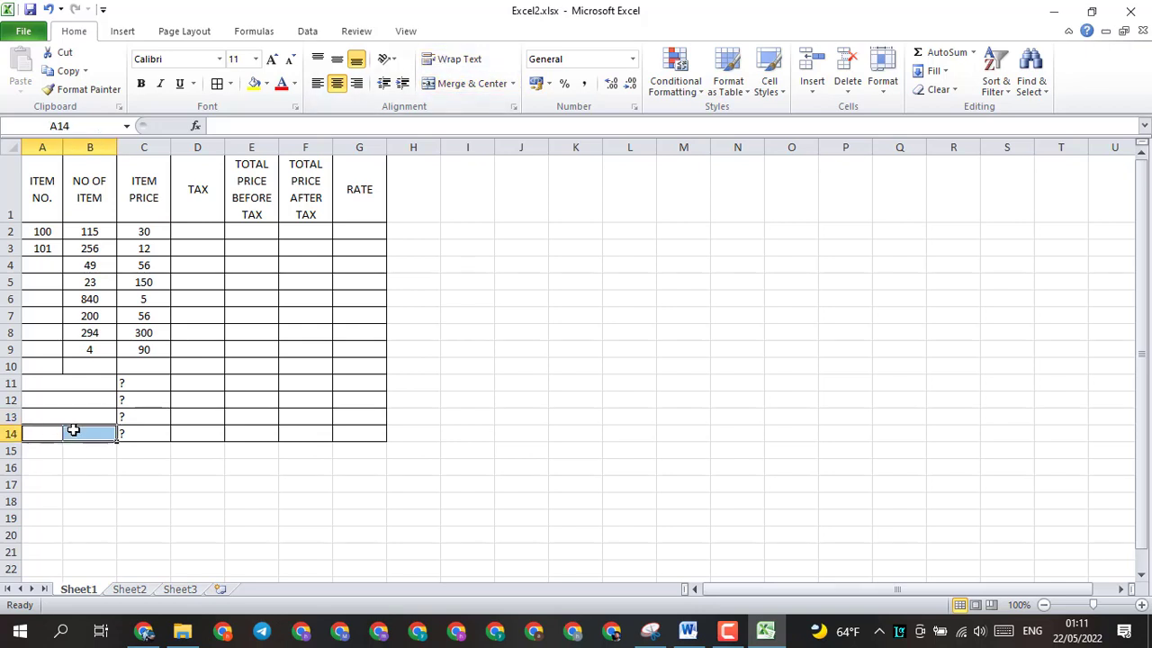
{"action": "left_click", "coordinate": [463, 83]}
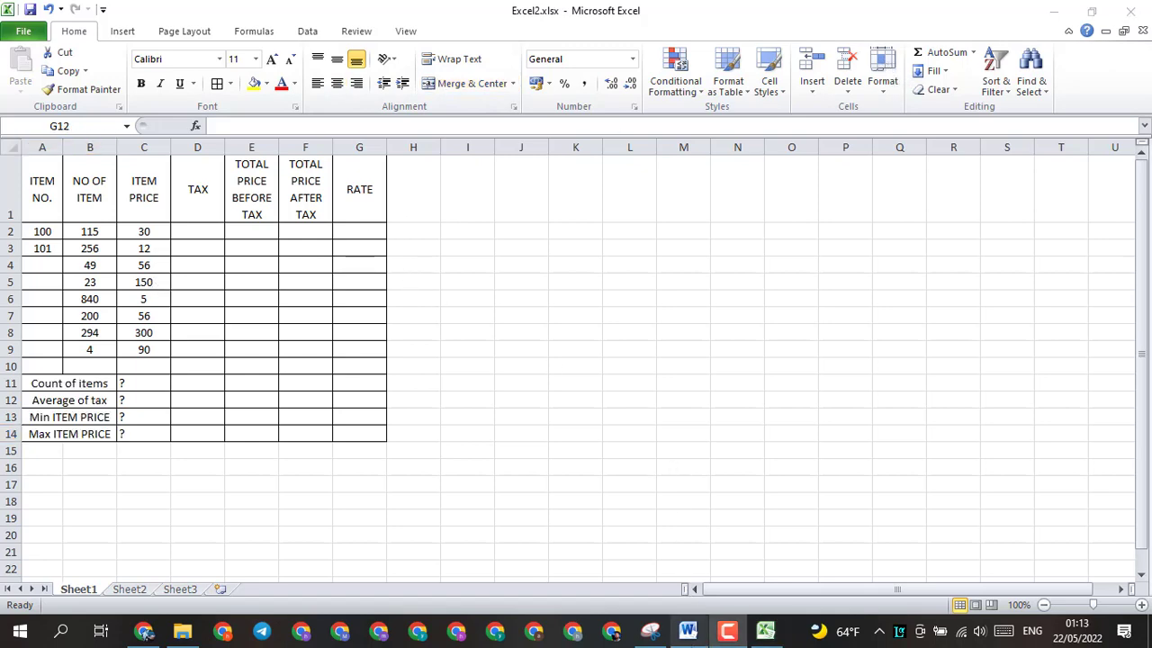
Step: Read the exercise tasks below the table in the Word document, and insert an IF function in cell D2 of Excel2.xlsx
{"action": "left_click", "coordinate": [687, 630]}
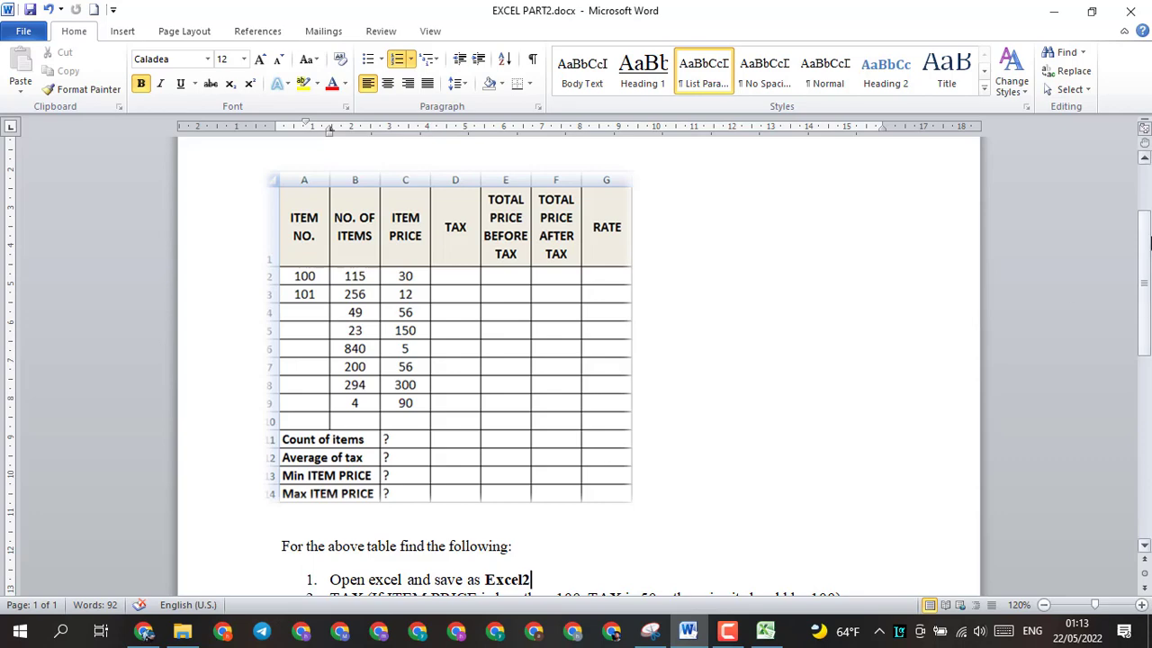
{"action": "left_click_drag", "start_coordinate": [1147, 223], "coordinate": [1148, 315]}
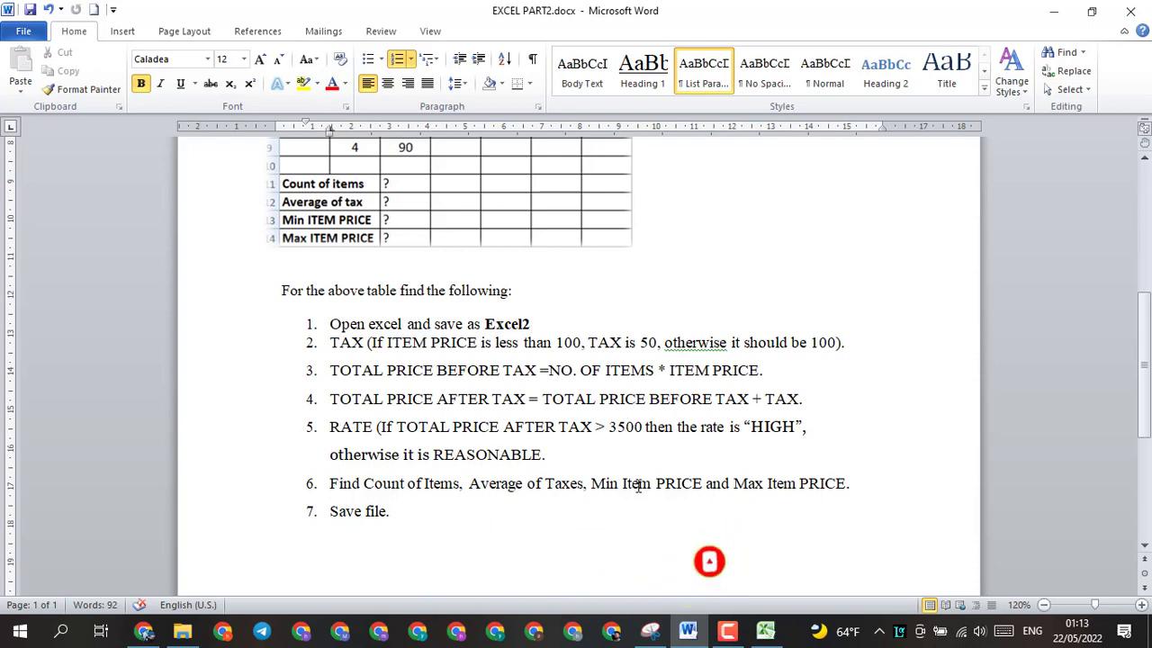
{"action": "left_click", "coordinate": [765, 632]}
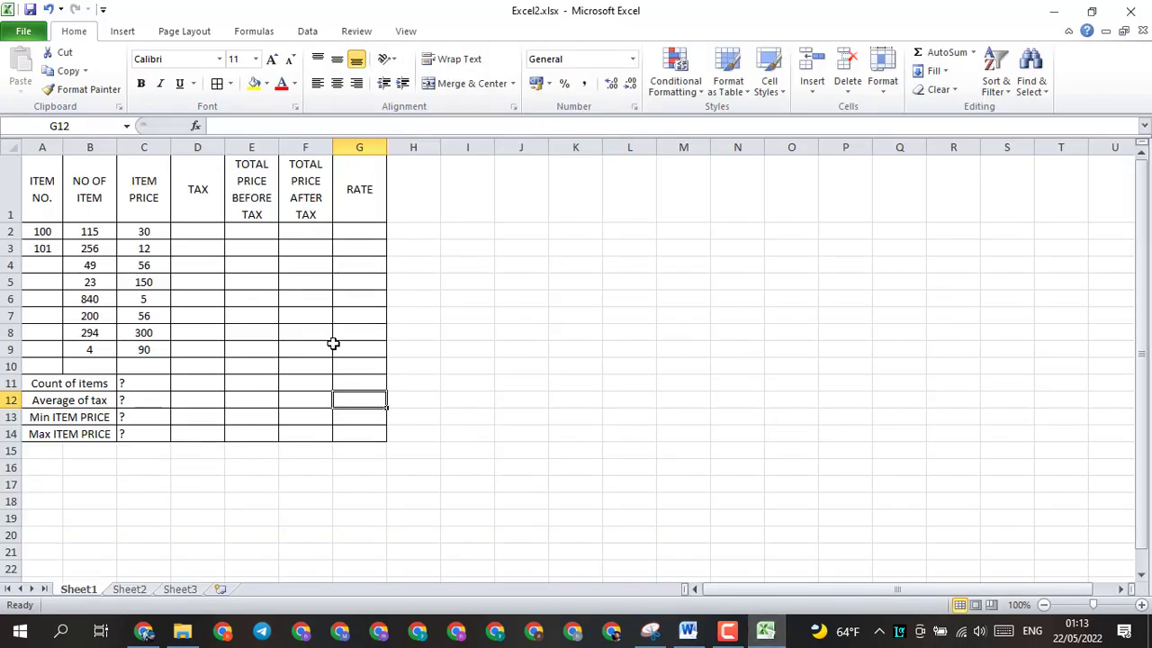
{"action": "left_click", "coordinate": [201, 235]}
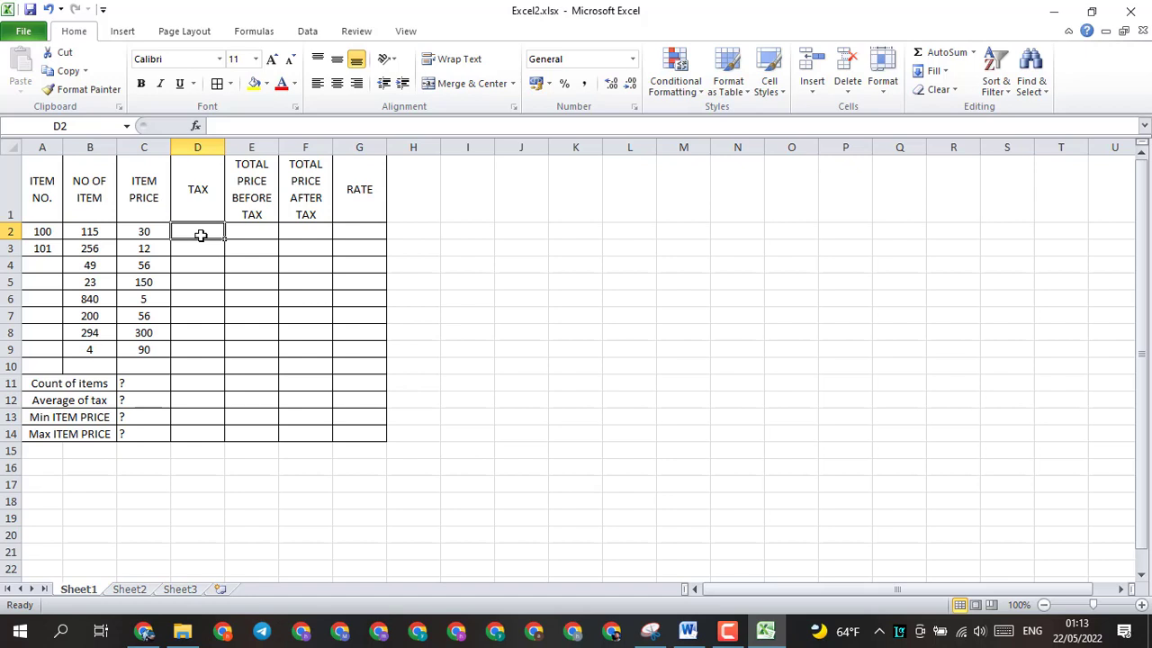
{"action": "left_click", "coordinate": [194, 126]}
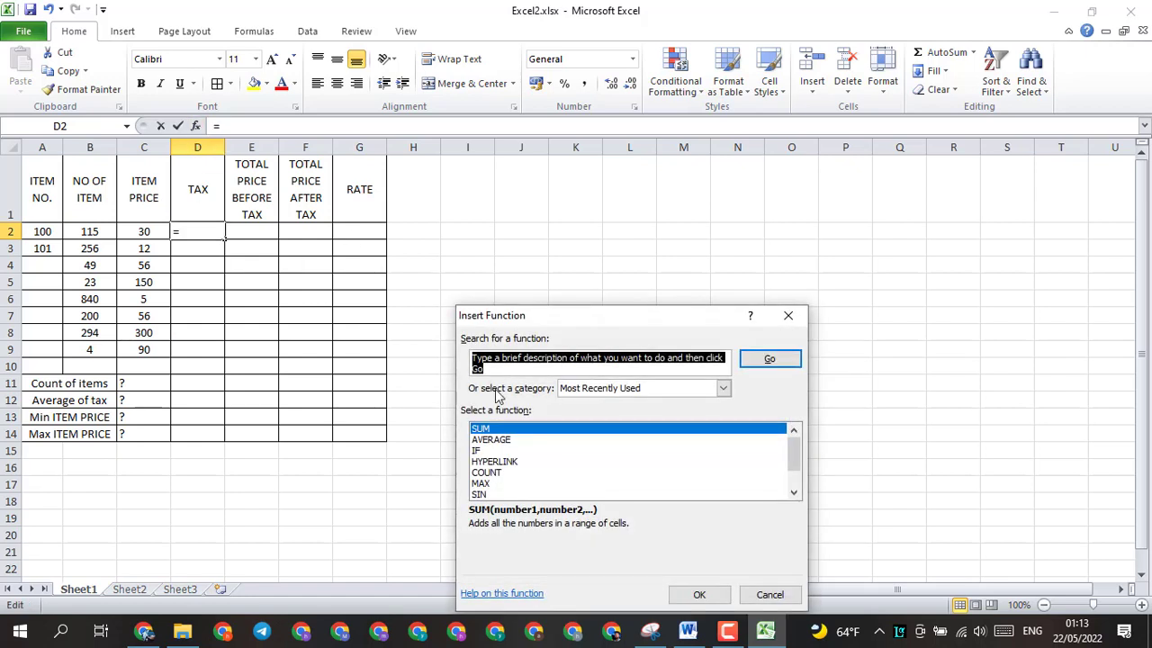
{"action": "left_click", "coordinate": [483, 452]}
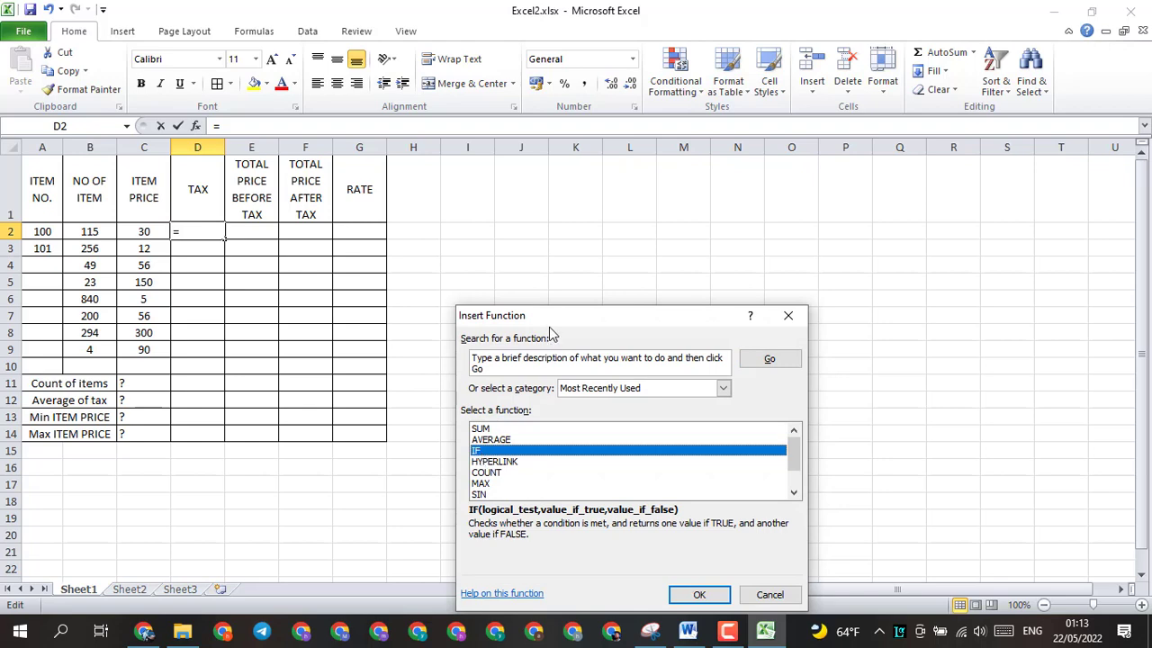
{"action": "left_click_drag", "start_coordinate": [556, 320], "coordinate": [725, 219]}
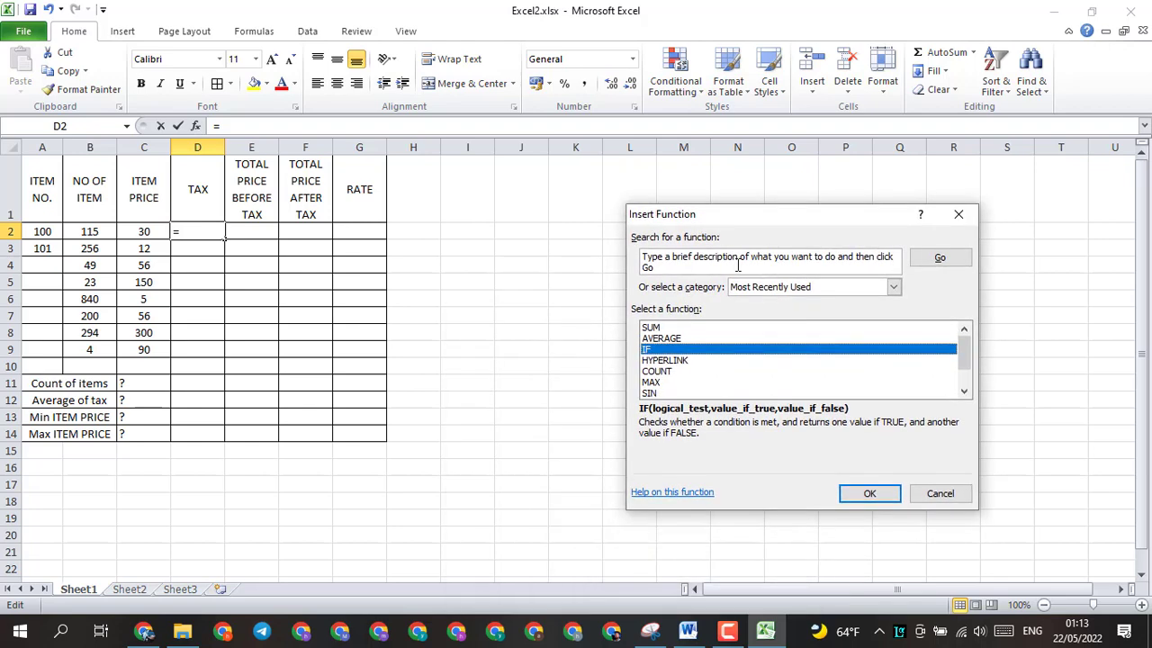
{"action": "left_click", "coordinate": [864, 492]}
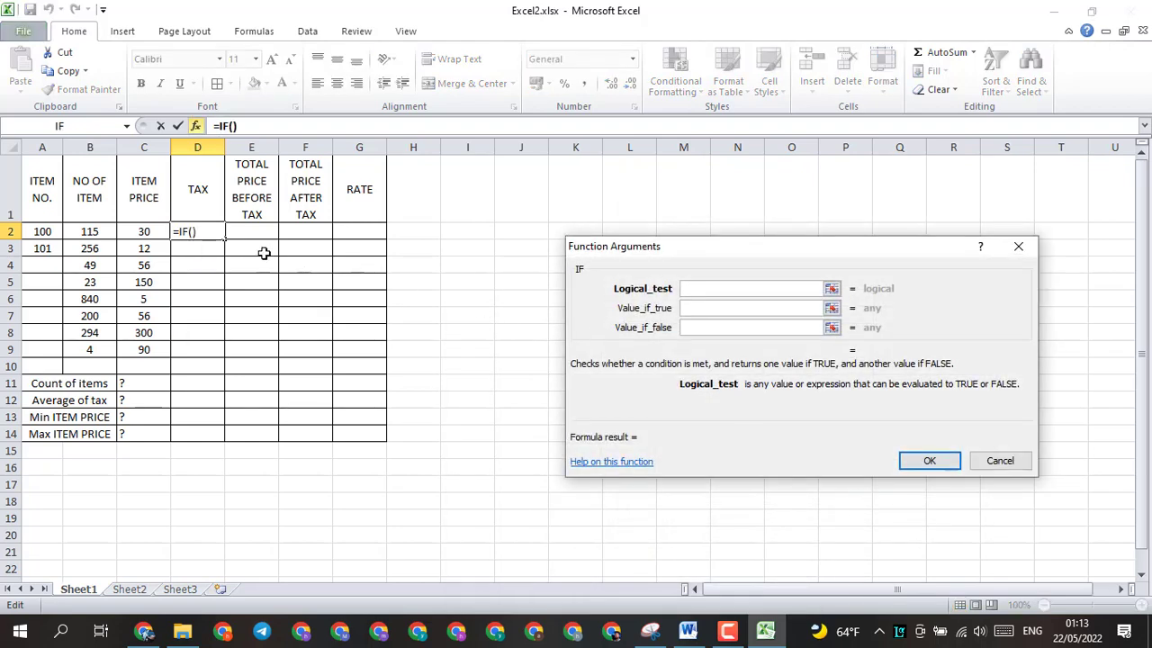
Step: Complete D2's IF function with the test C2<100, returning 50 if true and 100 if false, and fill it down to D9
{"action": "left_click", "coordinate": [147, 235]}
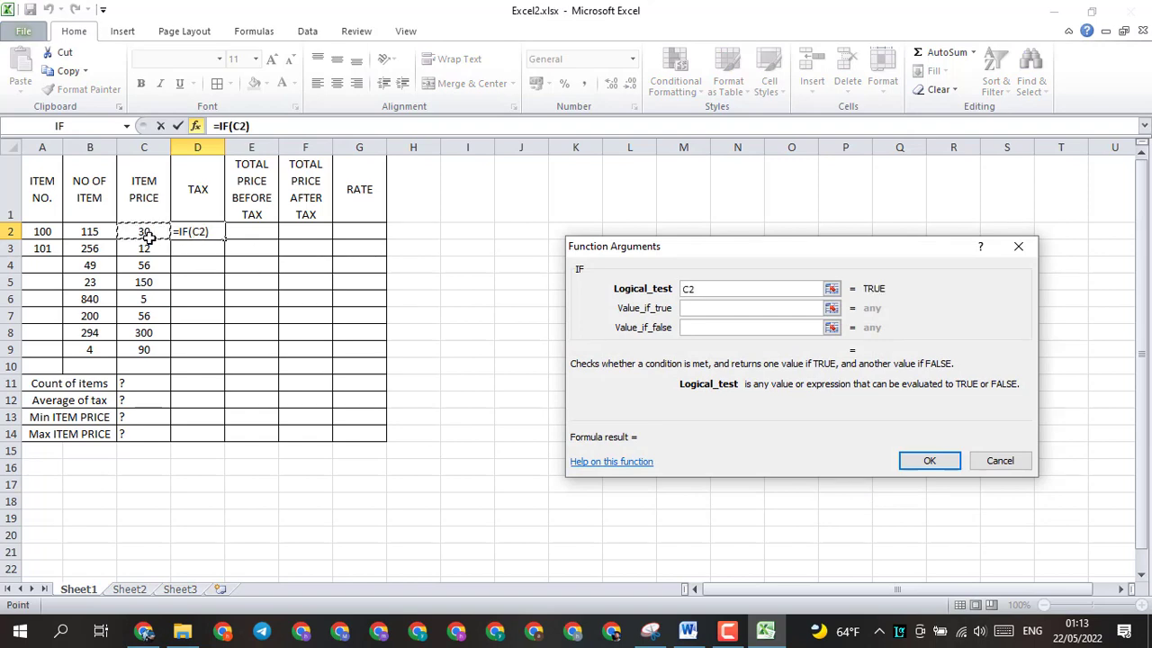
{"action": "type", "text": "<100"}
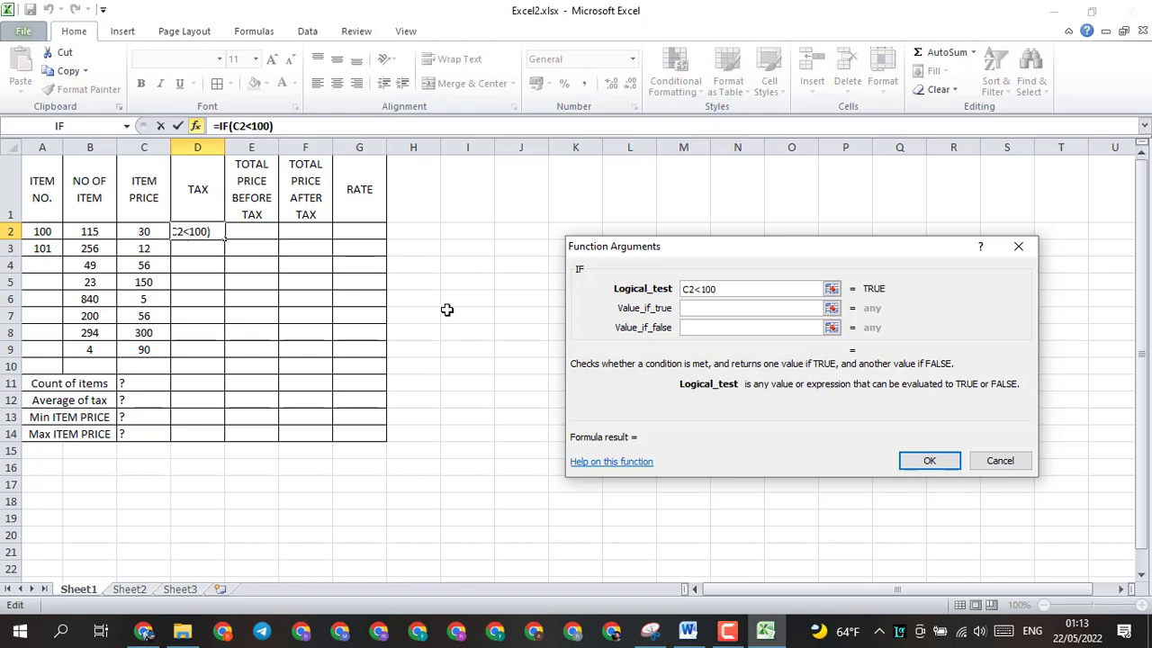
{"action": "left_click", "coordinate": [708, 307]}
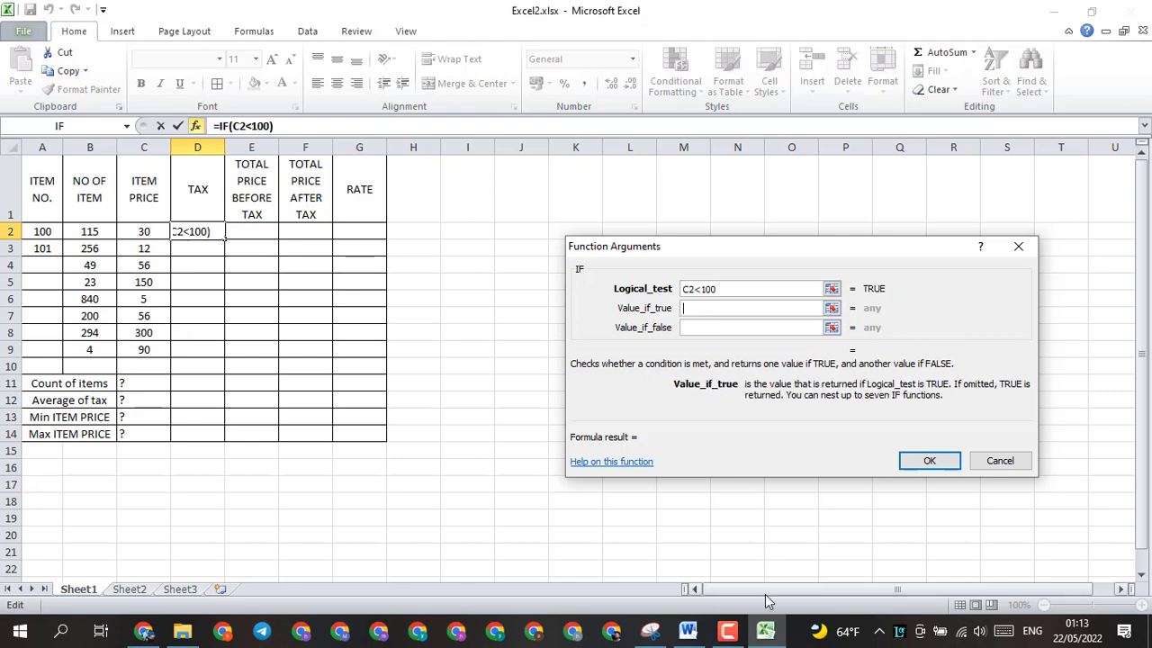
{"action": "left_click", "coordinate": [687, 631]}
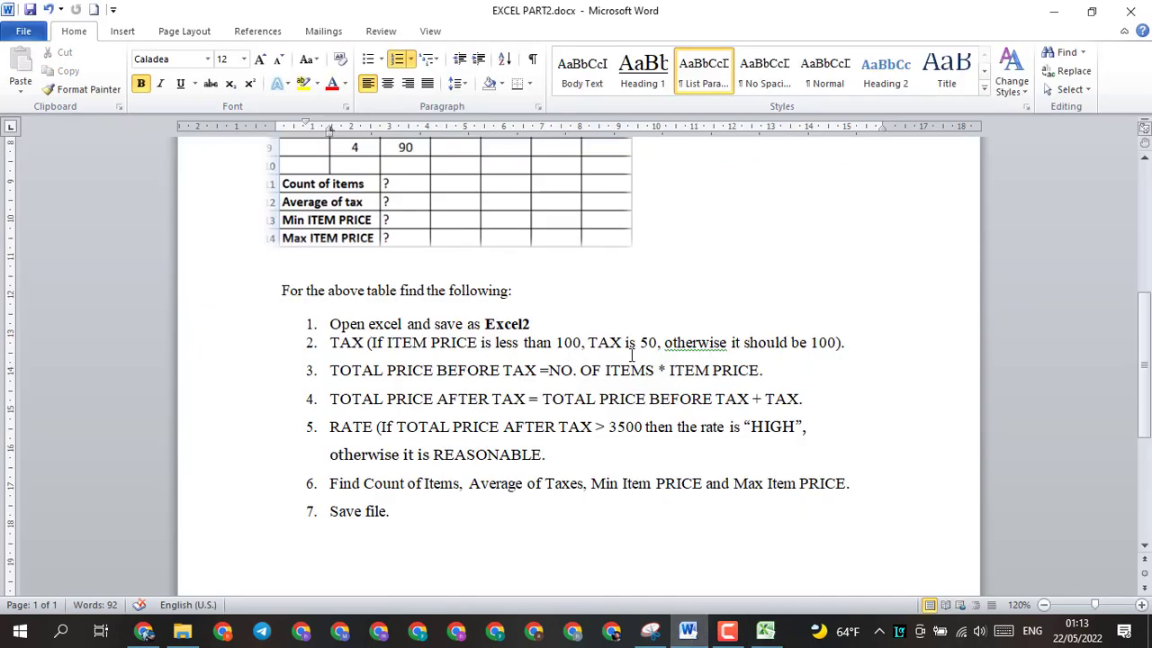
{"action": "left_click", "coordinate": [766, 631]}
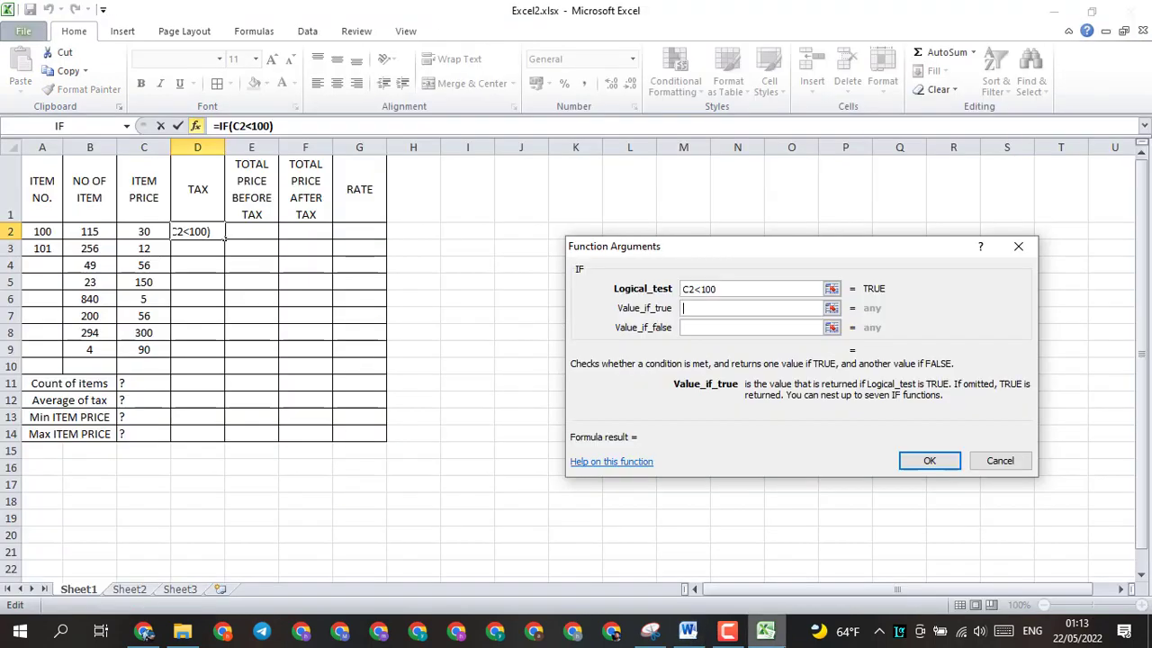
{"action": "type", "text": "50"}
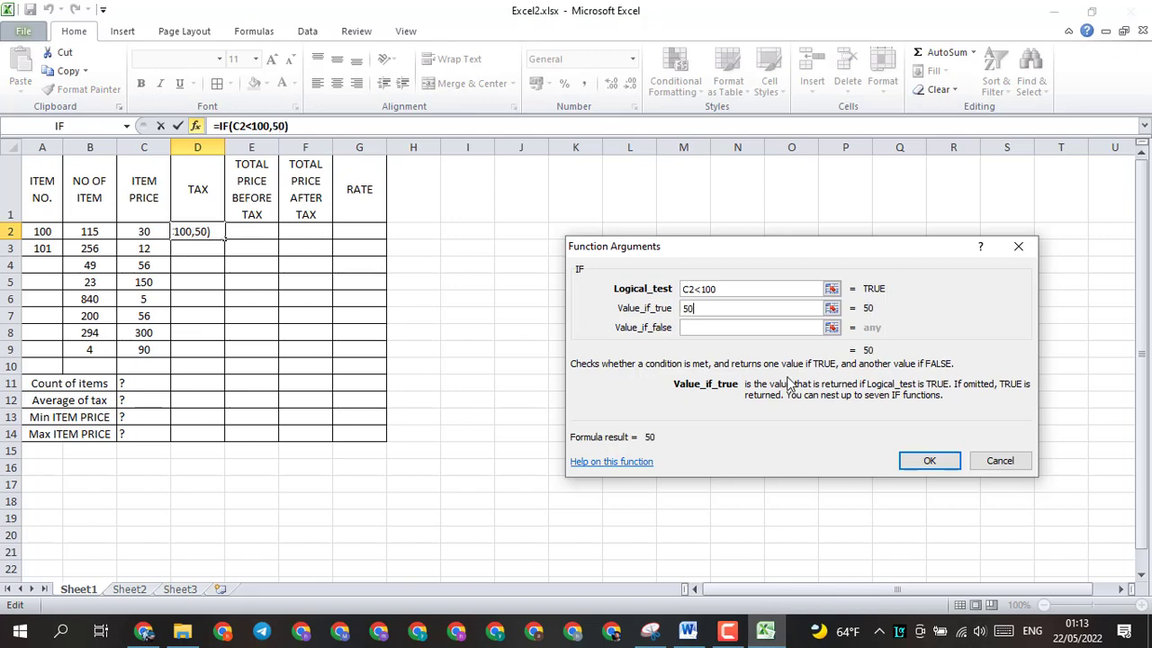
{"action": "left_click", "coordinate": [706, 329]}
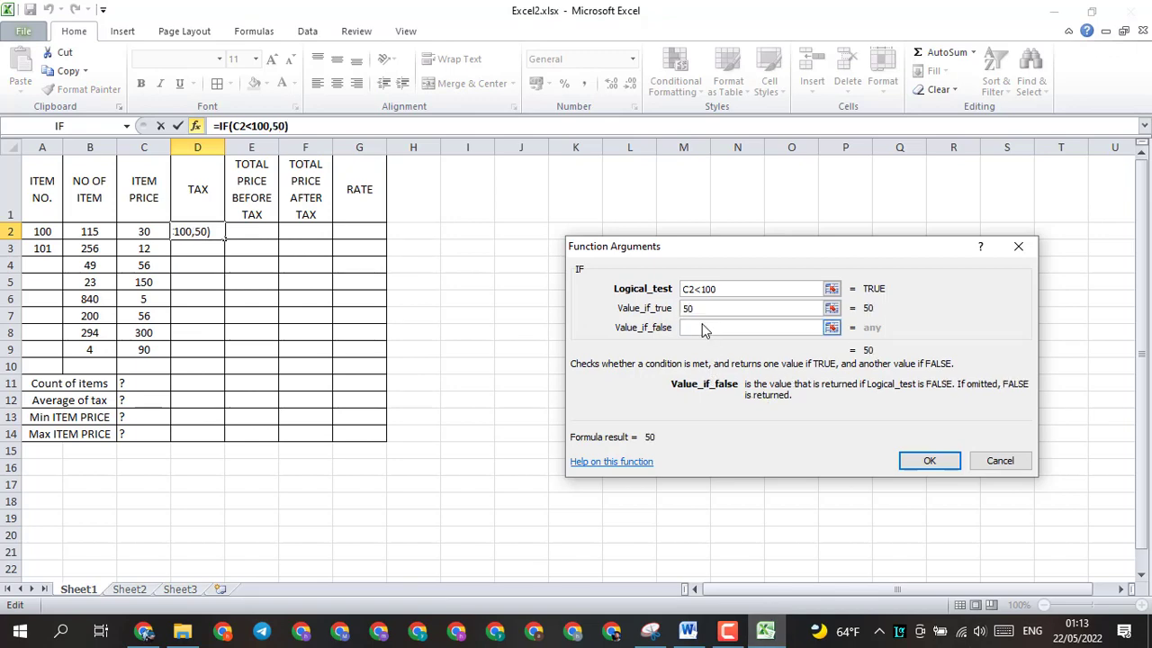
{"action": "type", "text": "100"}
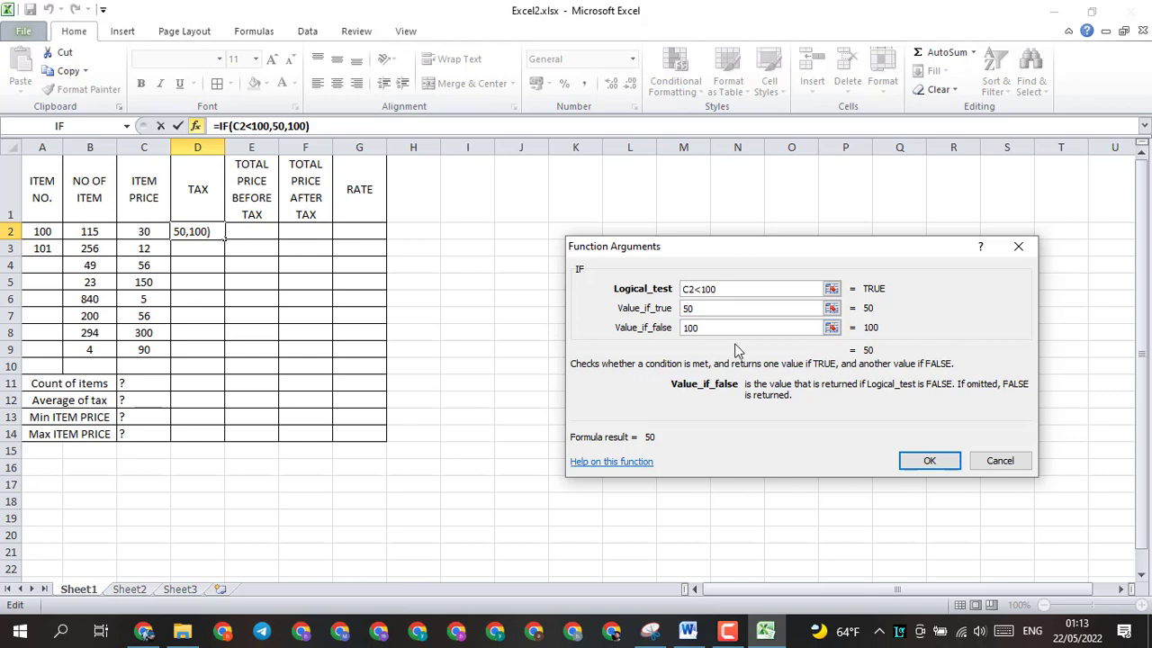
{"action": "left_click", "coordinate": [924, 461]}
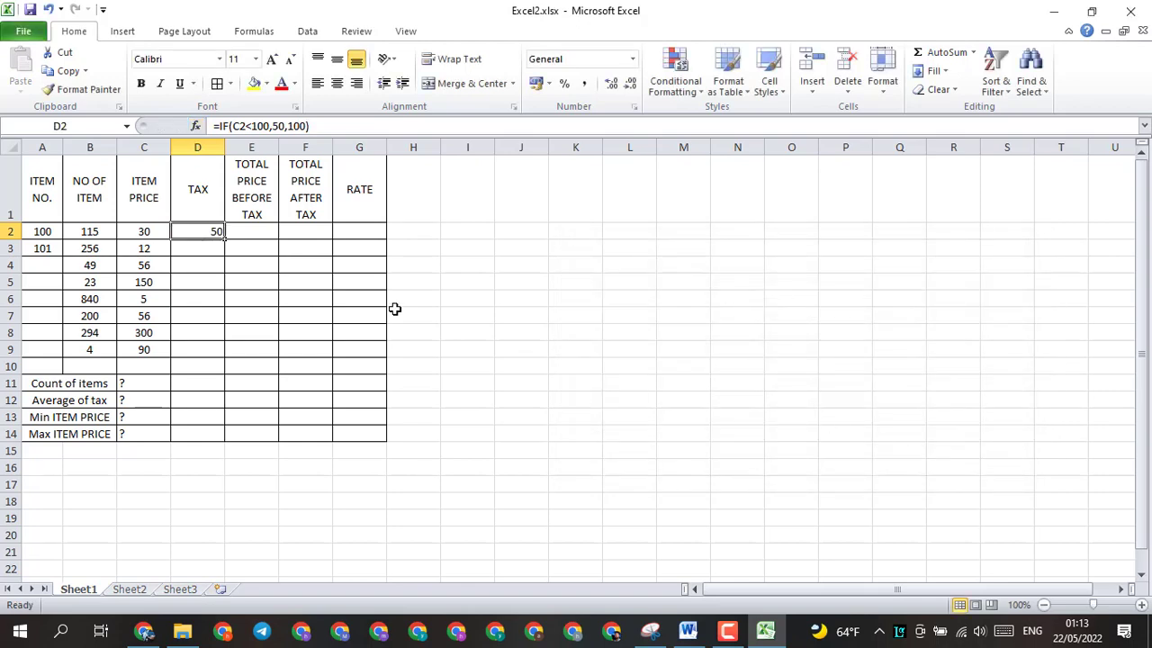
{"action": "left_click_drag", "start_coordinate": [225, 236], "coordinate": [231, 359]}
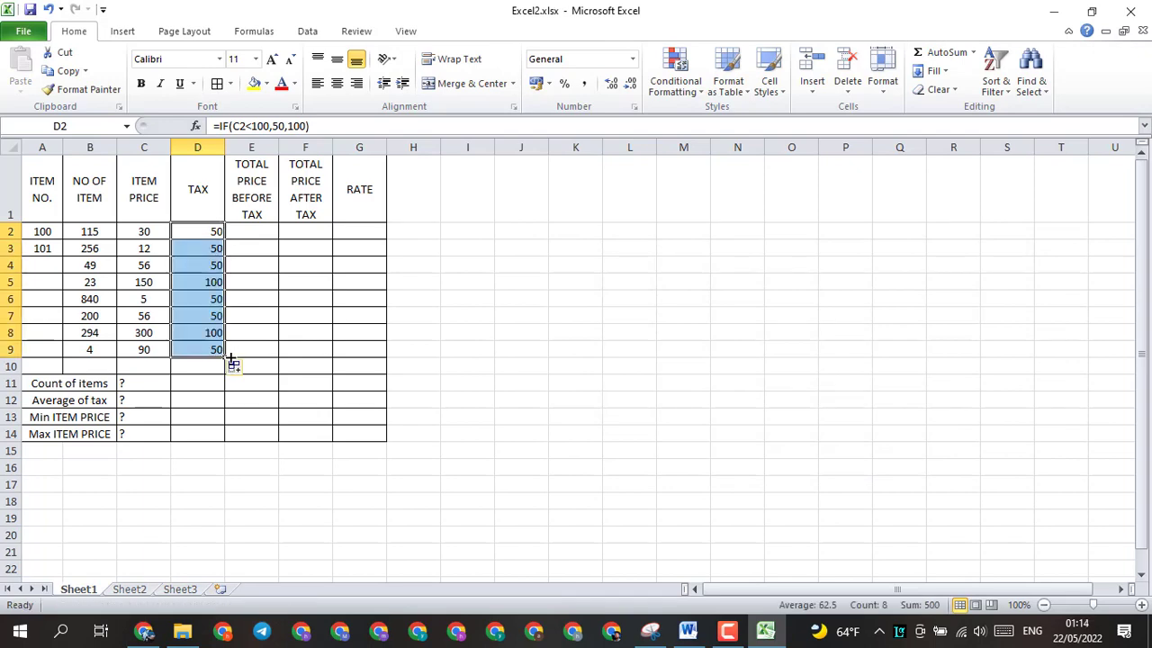
Step: Check the TOTAL PRICE BEFORE TAX rule in the Word document, and enter =B2*C2 in cell E2 of Excel2.xlsx
{"action": "left_click", "coordinate": [689, 630]}
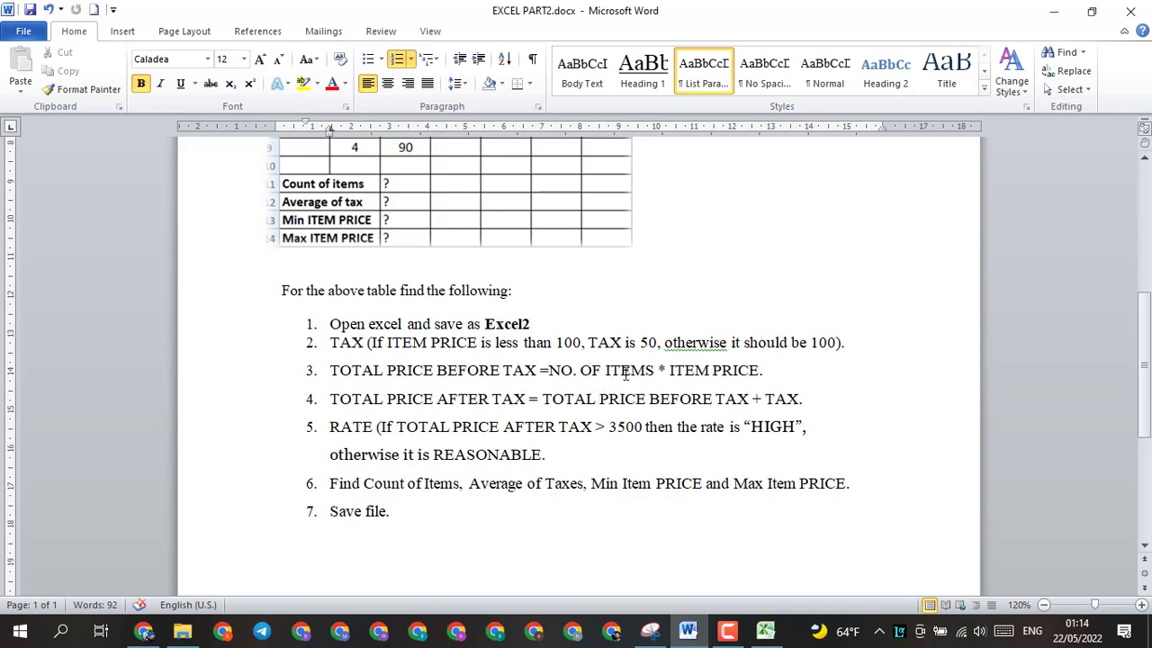
{"action": "left_click", "coordinate": [766, 633]}
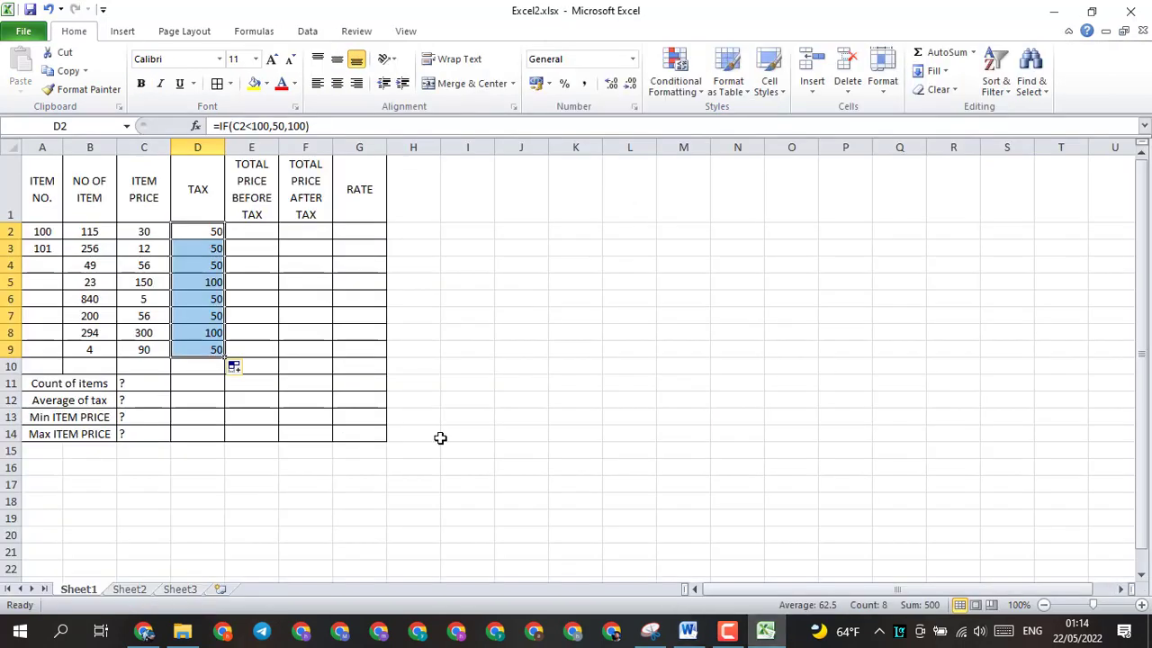
{"action": "left_click", "coordinate": [251, 232]}
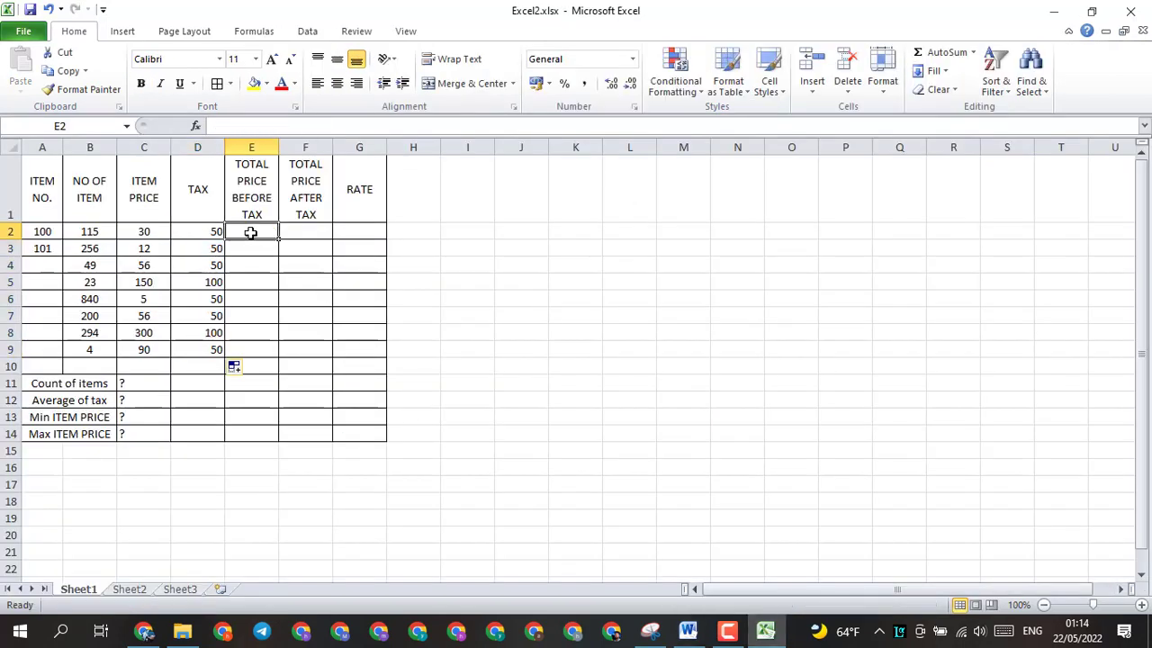
{"action": "type", "text": "="}
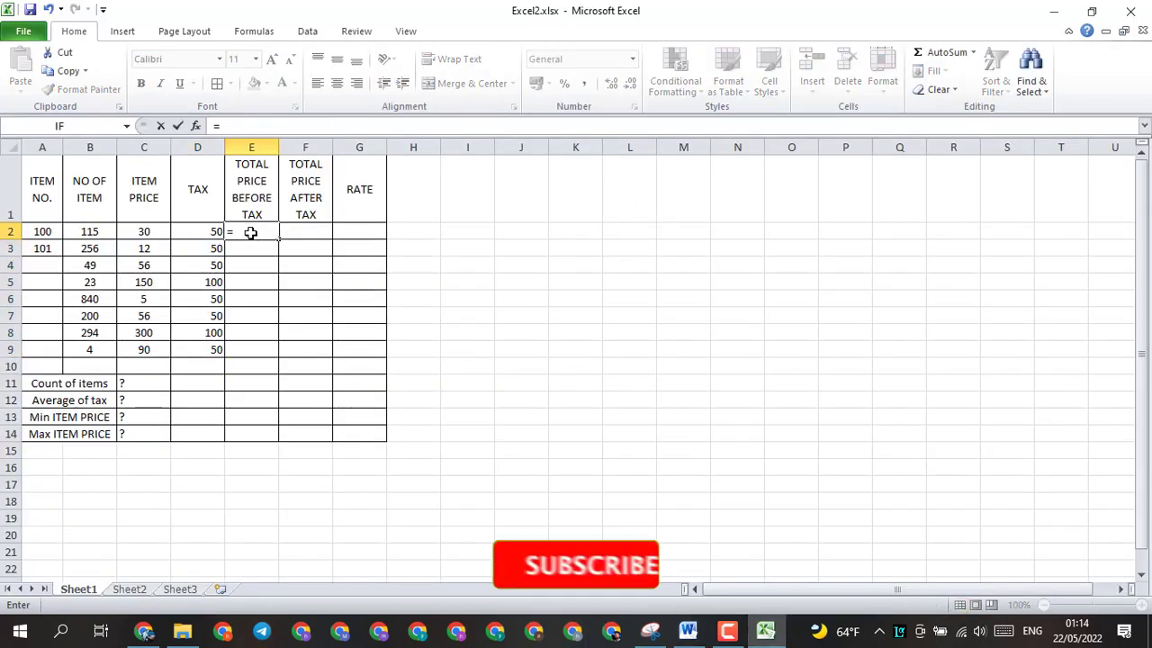
{"action": "left_click", "coordinate": [93, 232]}
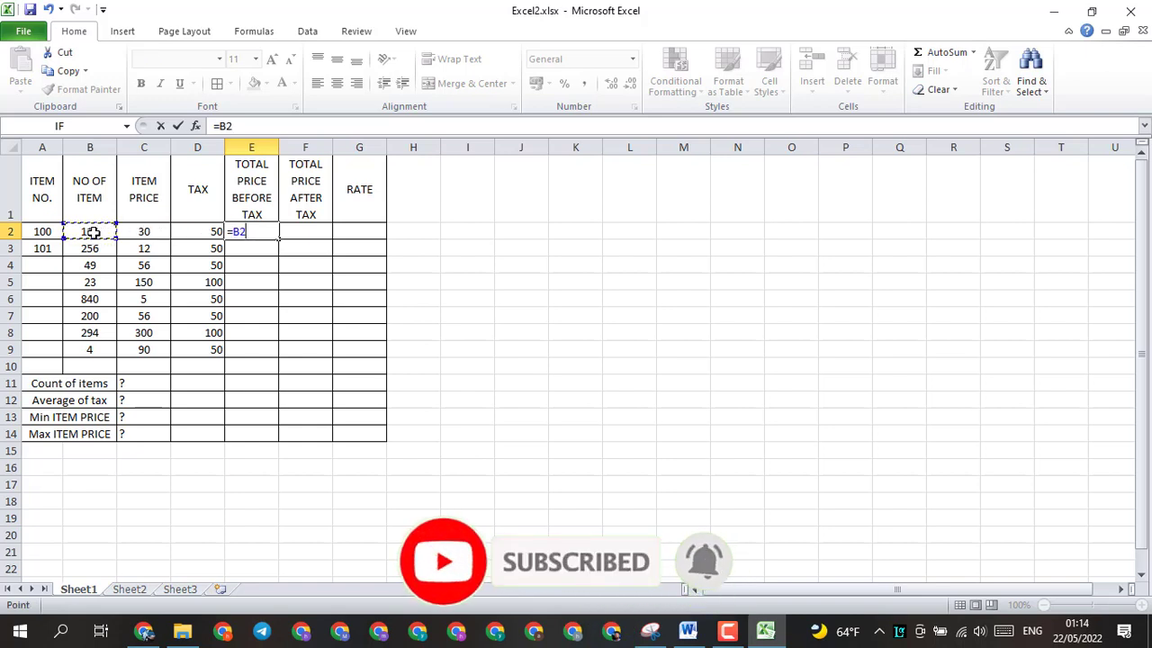
{"action": "type", "text": "*"}
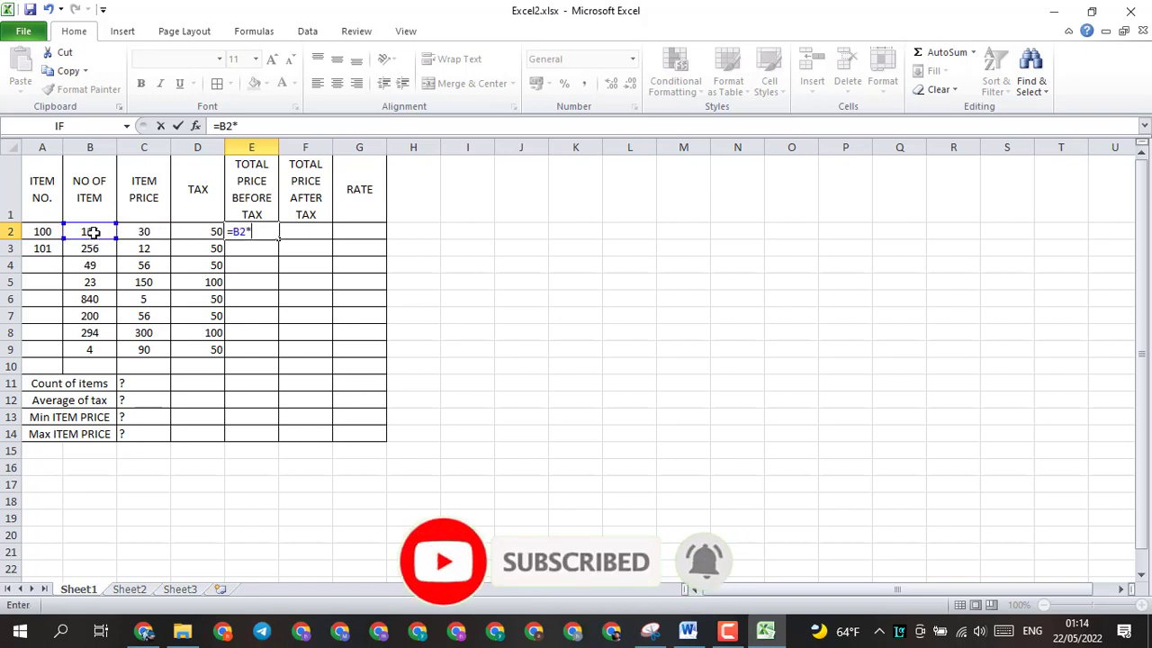
{"action": "left_click", "coordinate": [150, 234]}
{"action": "key", "text": "Return"}
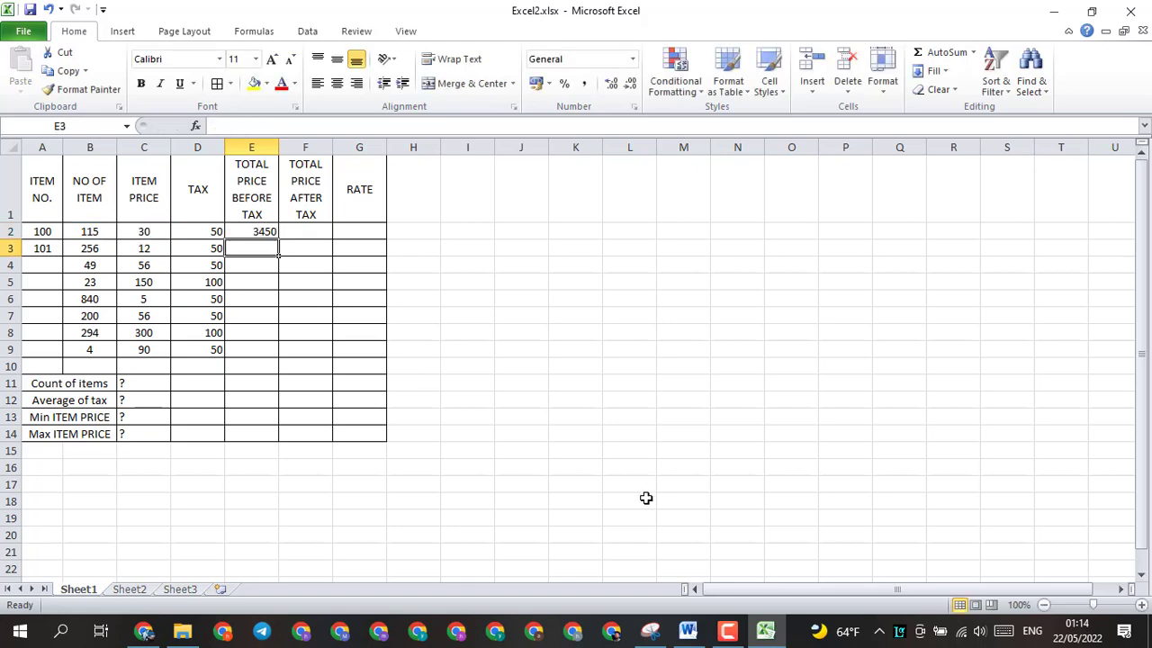
Step: Recheck the task list in the Word document, and fill the E2 formula down to E9 in Excel2.xlsx
{"action": "left_click", "coordinate": [688, 633]}
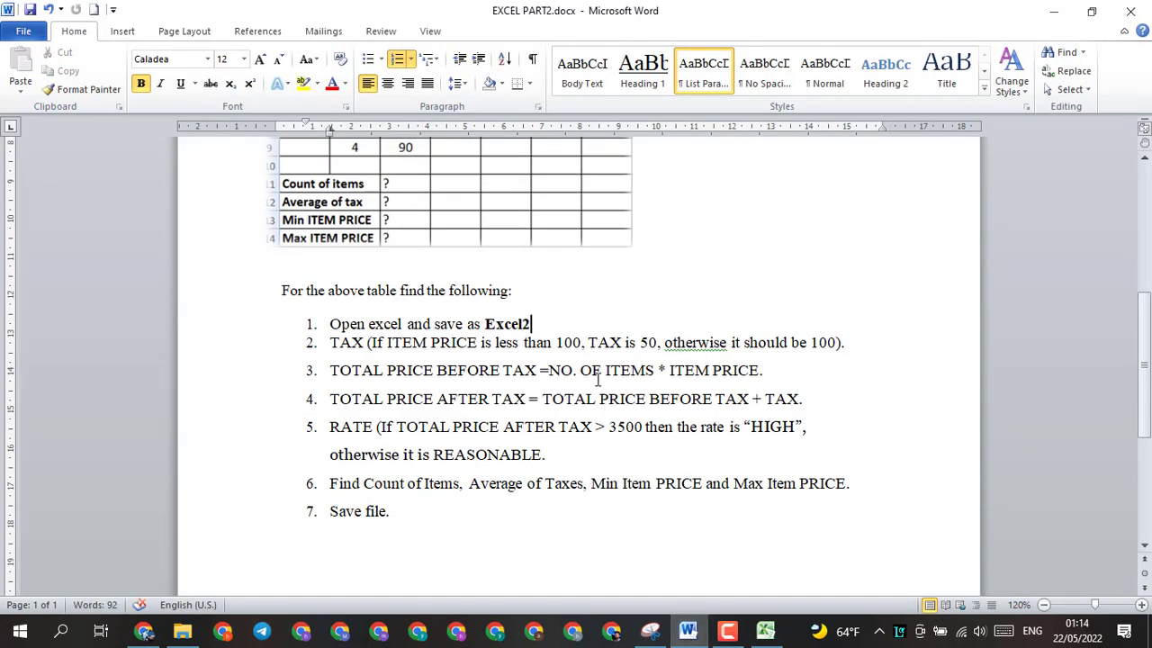
{"action": "left_click", "coordinate": [766, 631]}
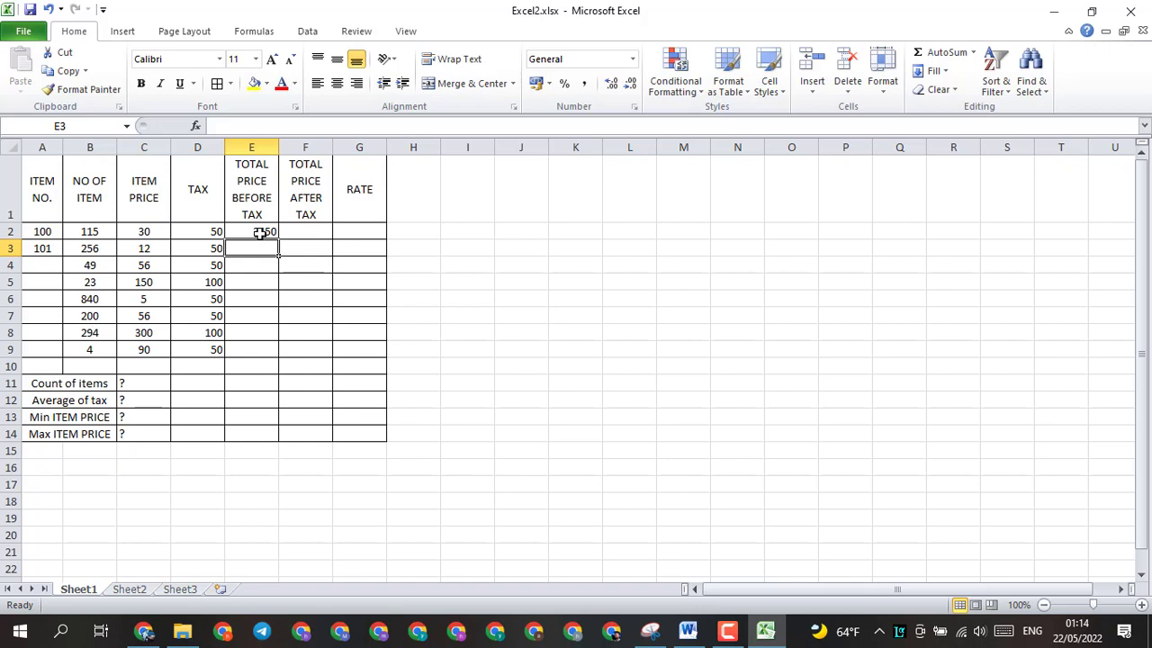
{"action": "left_click", "coordinate": [259, 233]}
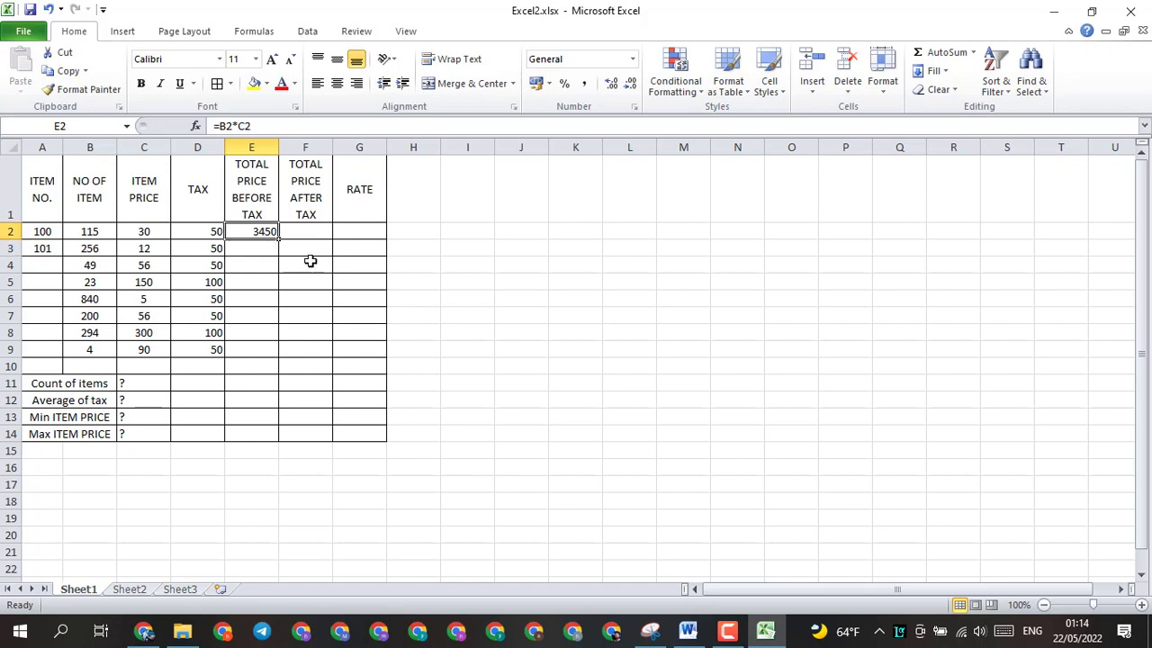
{"action": "left_click_drag", "start_coordinate": [280, 239], "coordinate": [281, 357]}
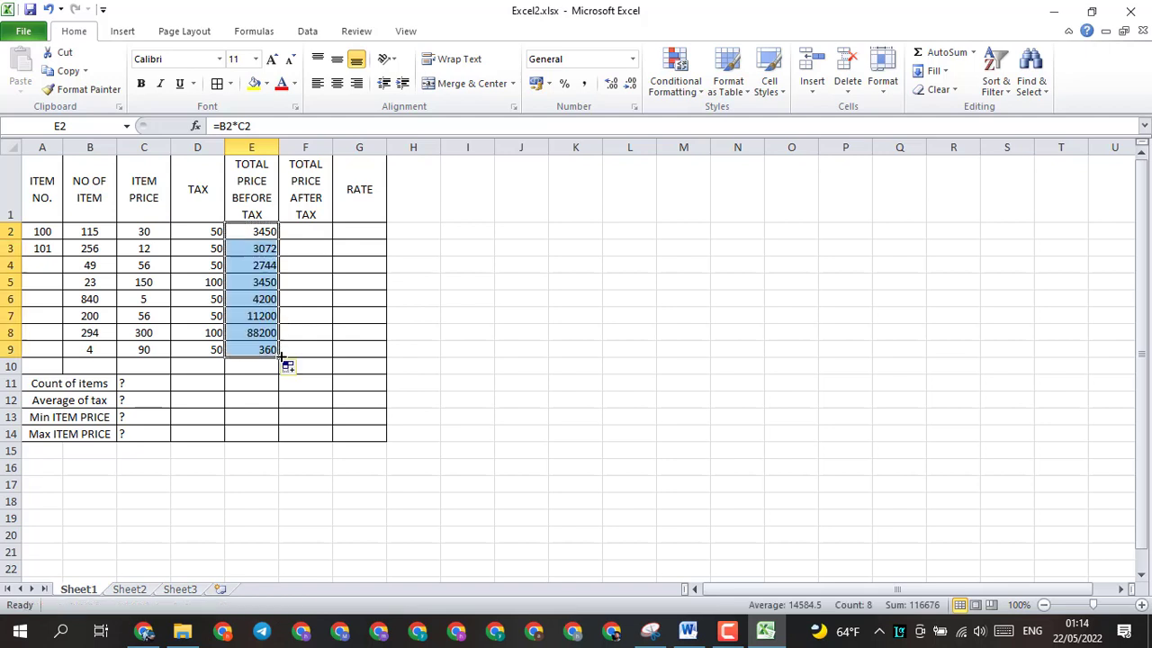
Step: Check the TOTAL PRICE AFTER TAX rule in the EXCEL PART2 Word document, and return to cell F2 of Excel2.xlsx
{"action": "left_click", "coordinate": [298, 230]}
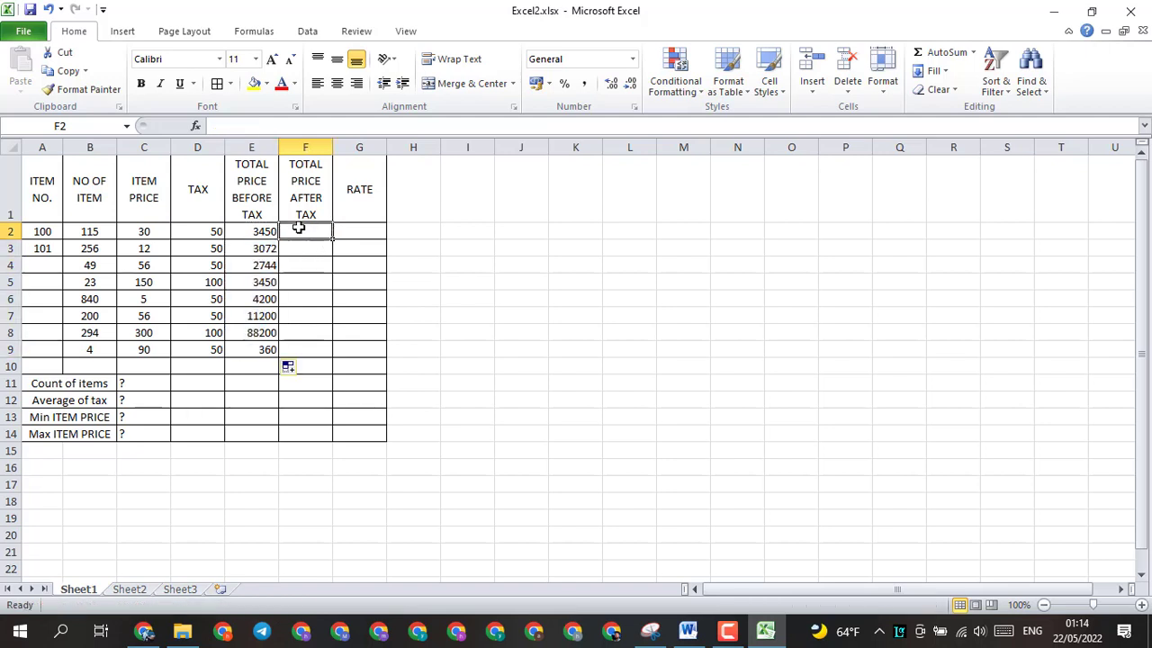
{"action": "left_click", "coordinate": [688, 633]}
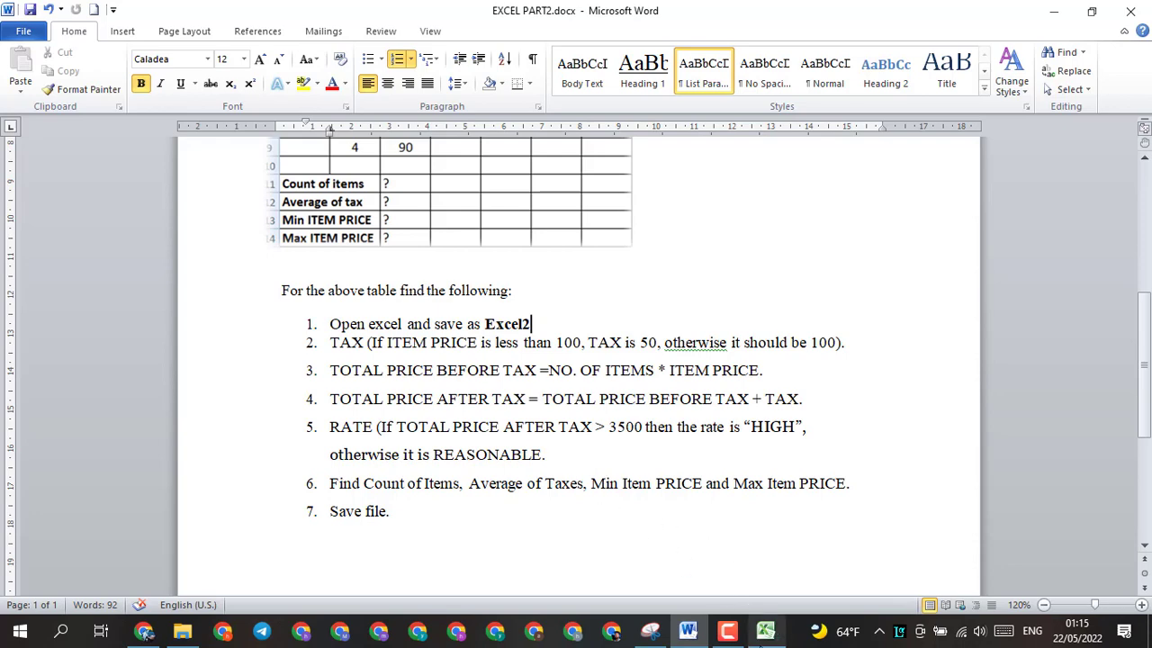
{"action": "left_click", "coordinate": [766, 630]}
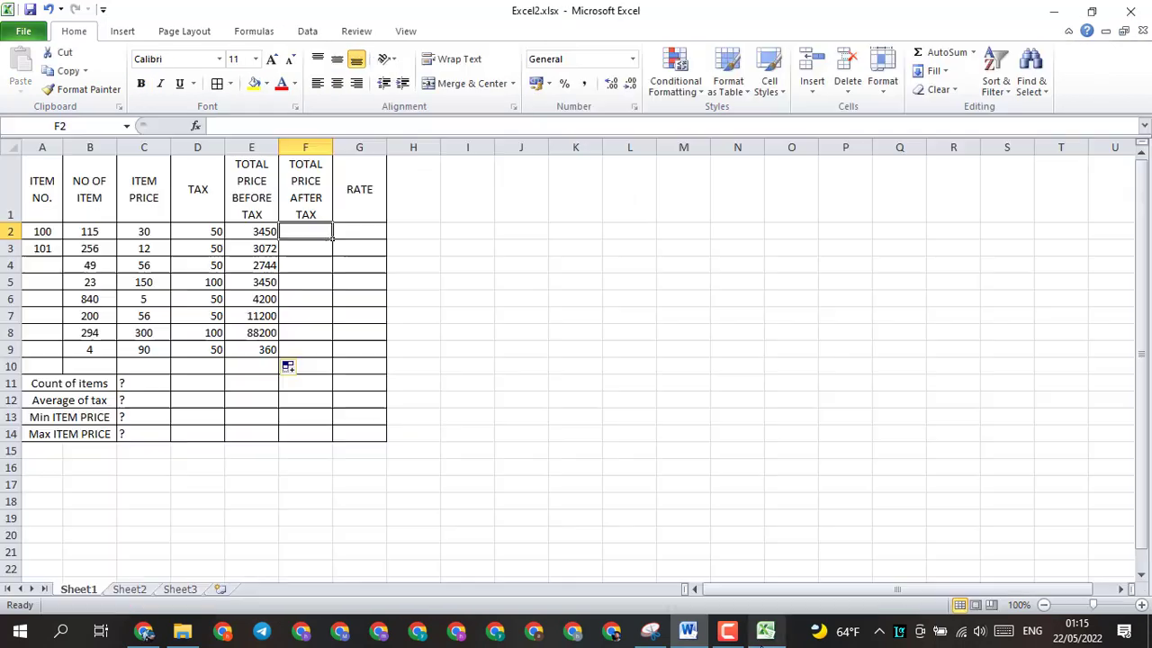
{"action": "left_click", "coordinate": [688, 631]}
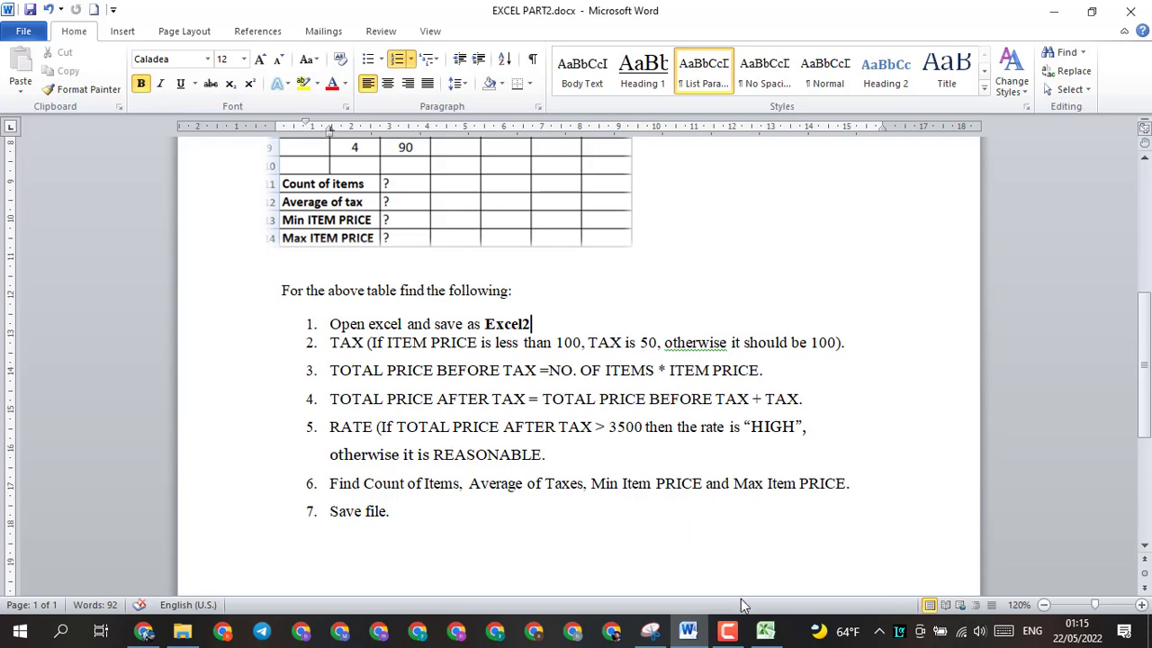
{"action": "left_click", "coordinate": [766, 631]}
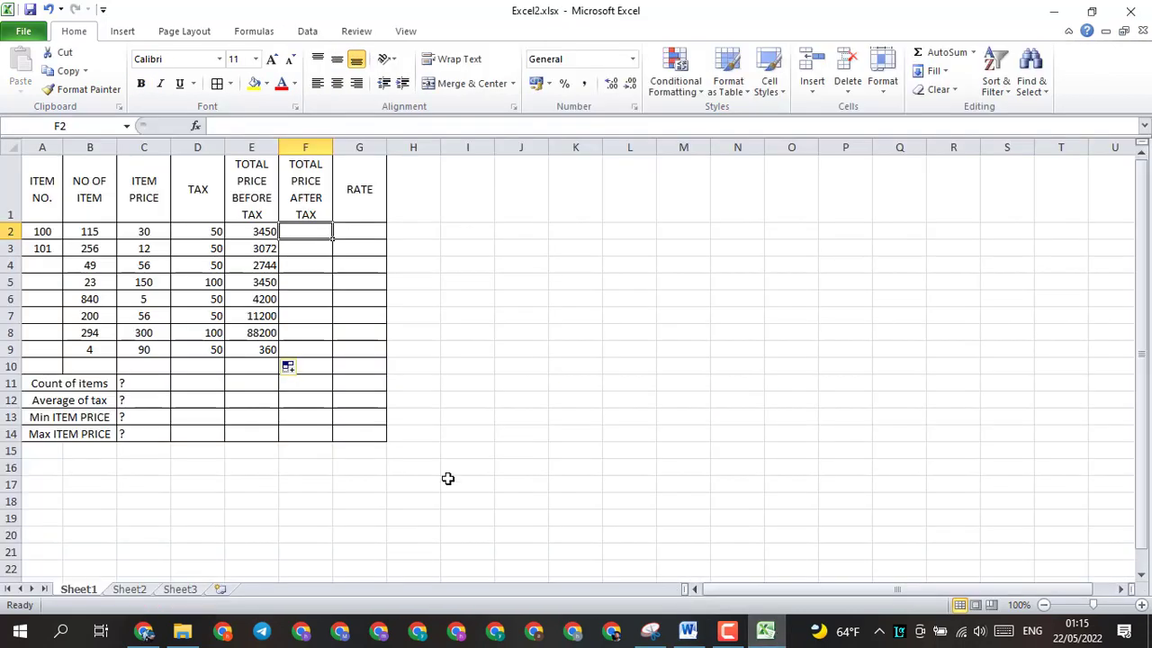
{"action": "left_click", "coordinate": [883, 75]}
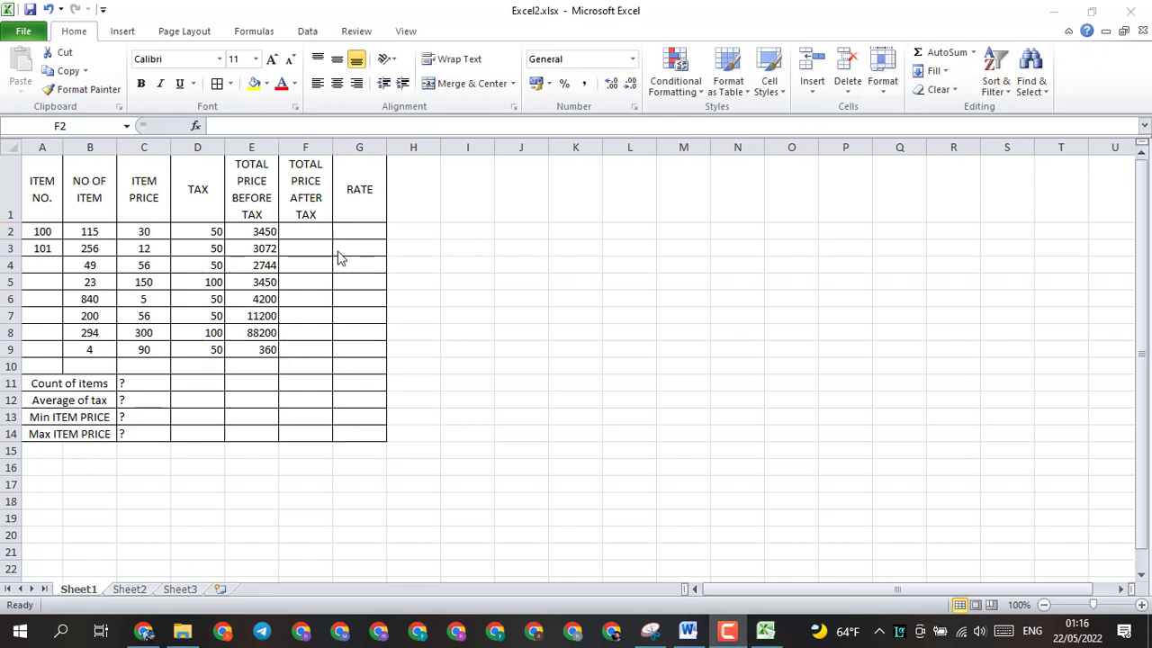
Step: Enter =E2+D2 in cell F2 and fill the formula down to F9
{"action": "left_click", "coordinate": [299, 230]}
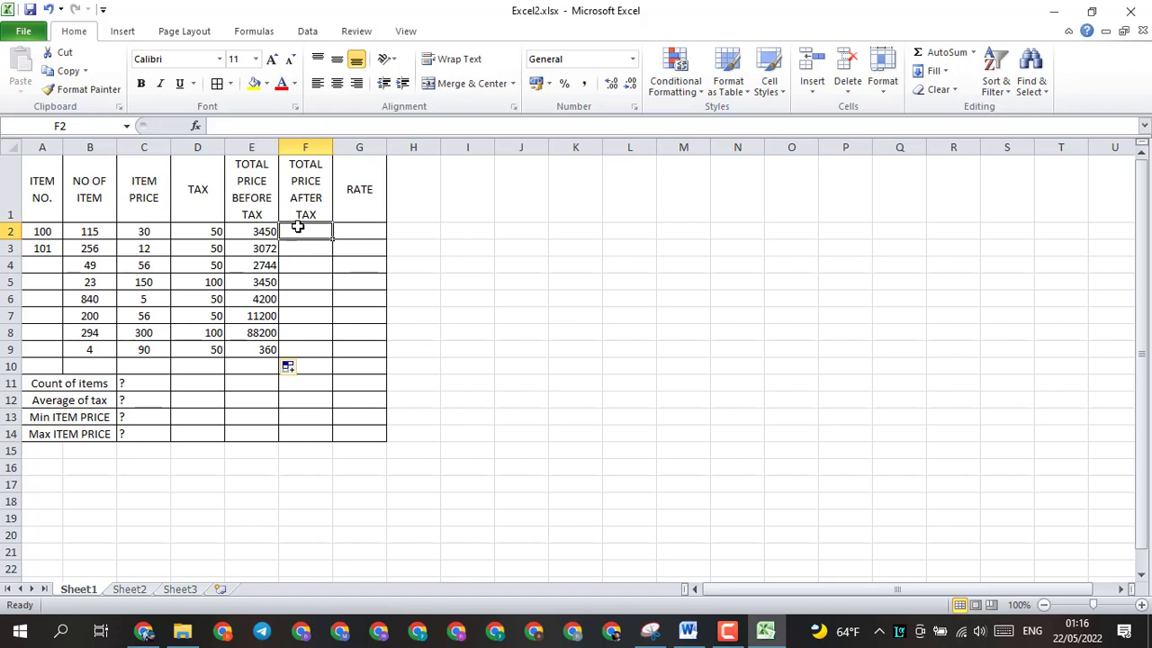
{"action": "type", "text": "="}
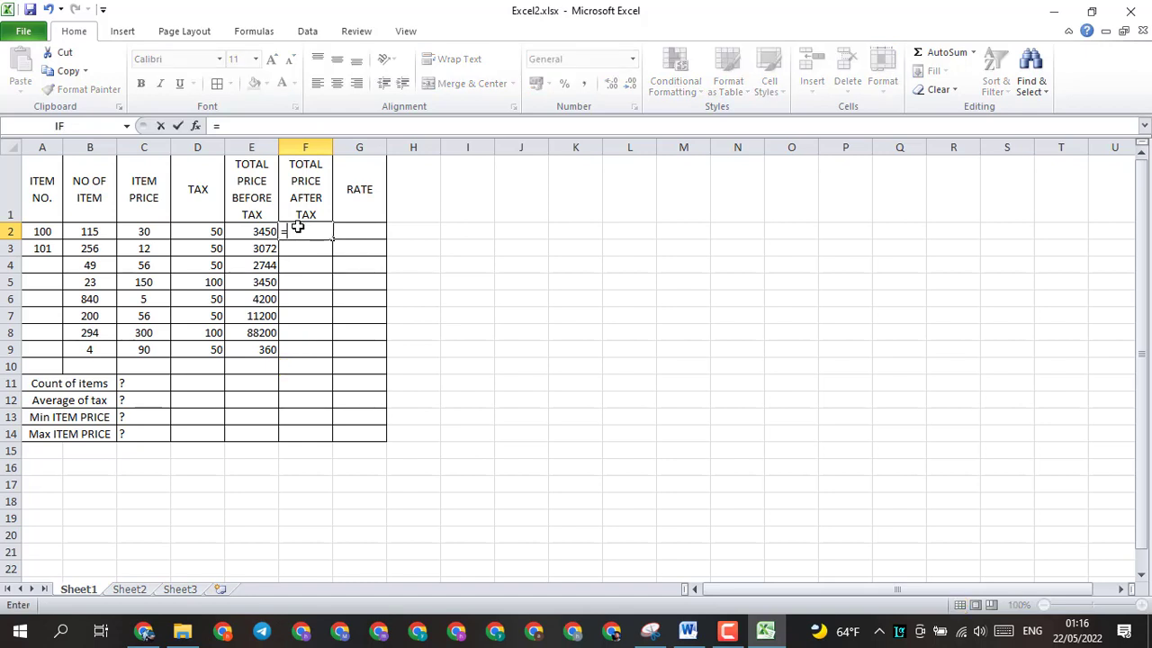
{"action": "left_click", "coordinate": [255, 234]}
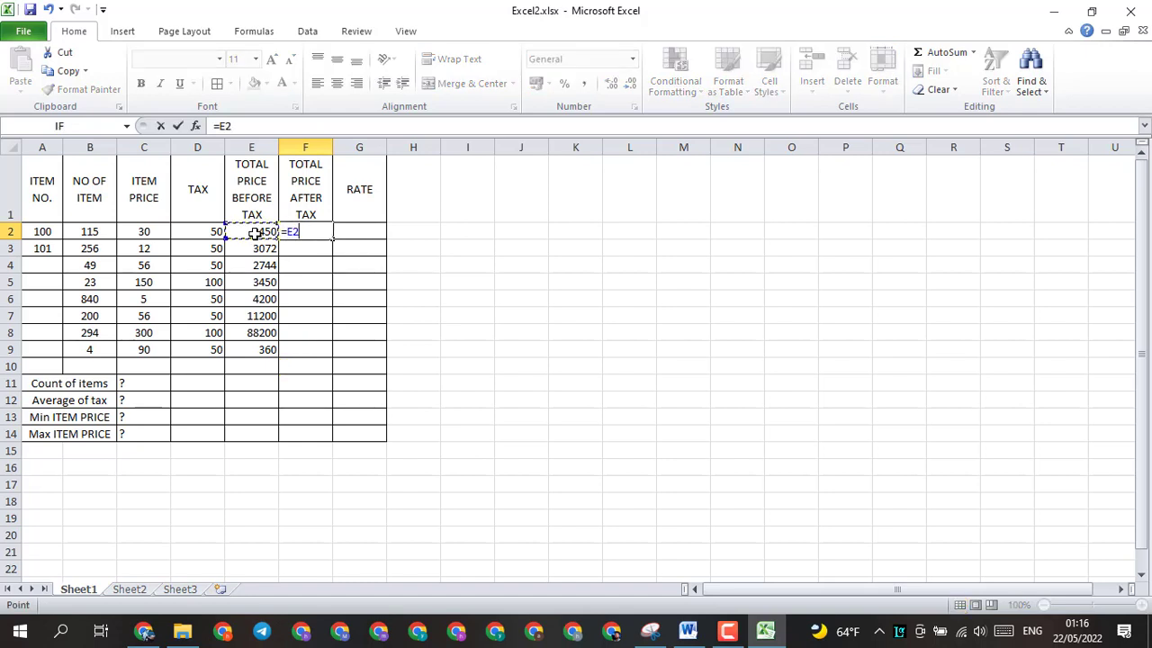
{"action": "type", "text": "+"}
{"action": "left_click", "coordinate": [193, 227]}
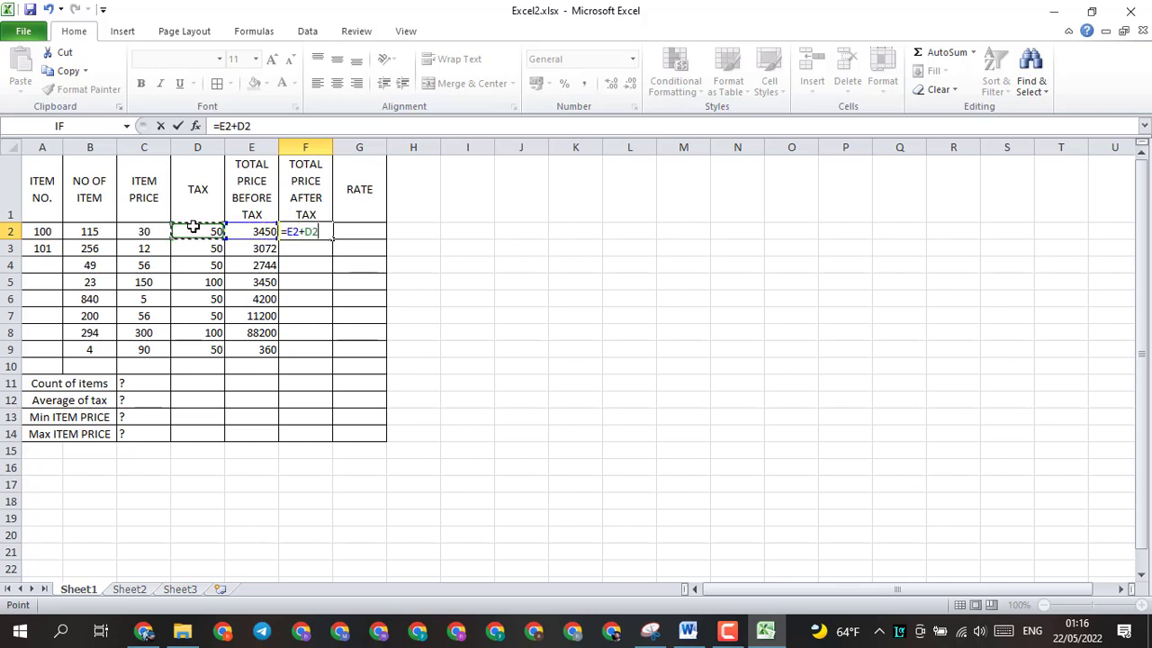
{"action": "key", "text": "Return"}
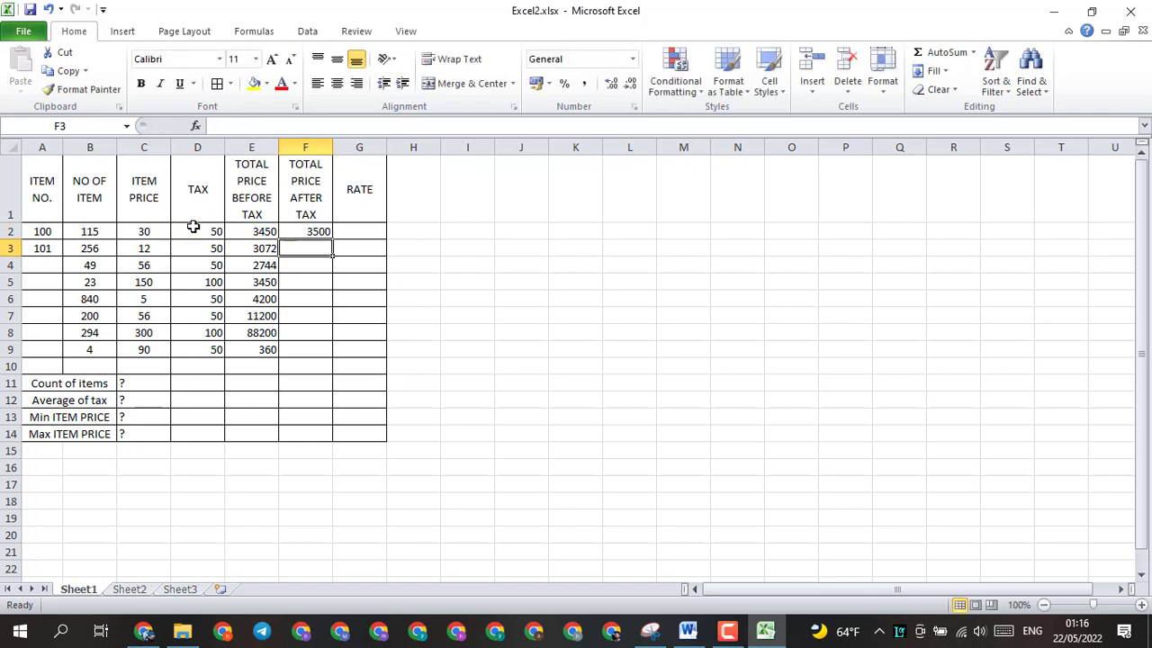
{"action": "left_click", "coordinate": [309, 232]}
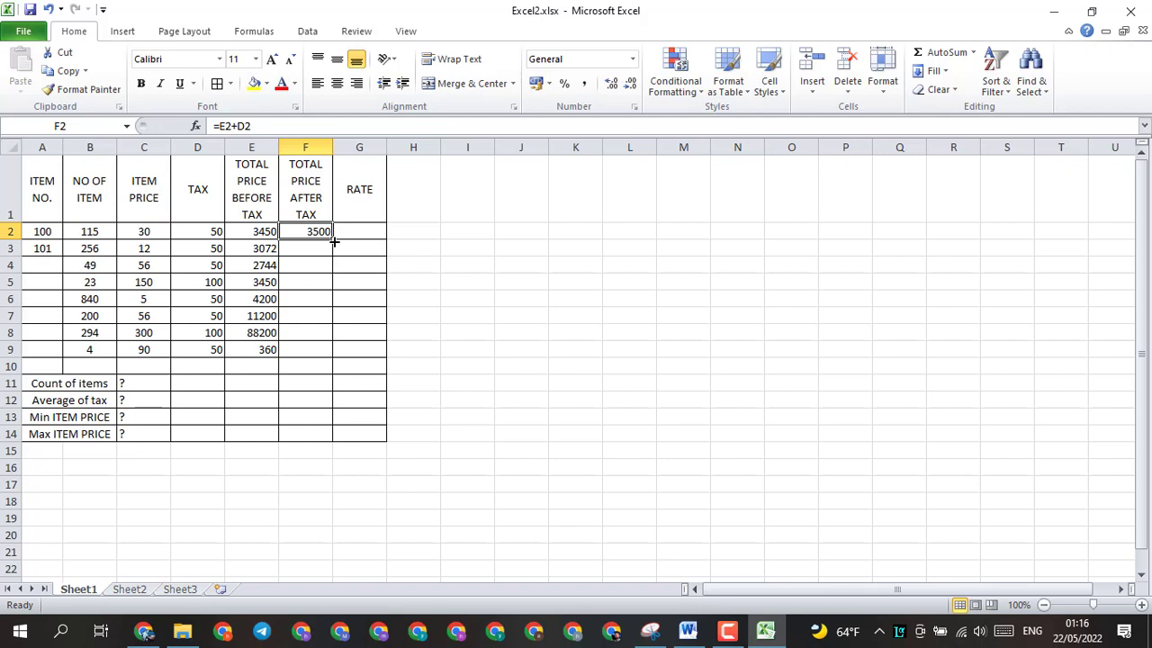
{"action": "left_click_drag", "start_coordinate": [333, 241], "coordinate": [341, 366]}
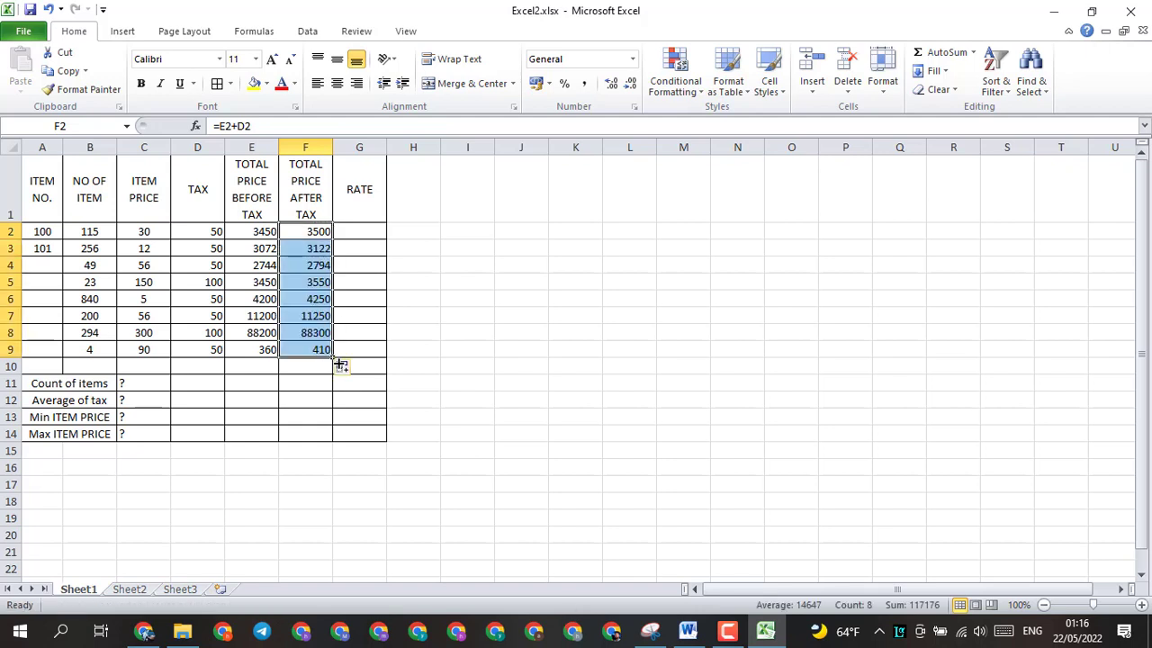
Step: Check the RATE rule in the Word document, and insert an IF function in cell G2 of Excel2.xlsx
{"action": "left_click", "coordinate": [360, 230]}
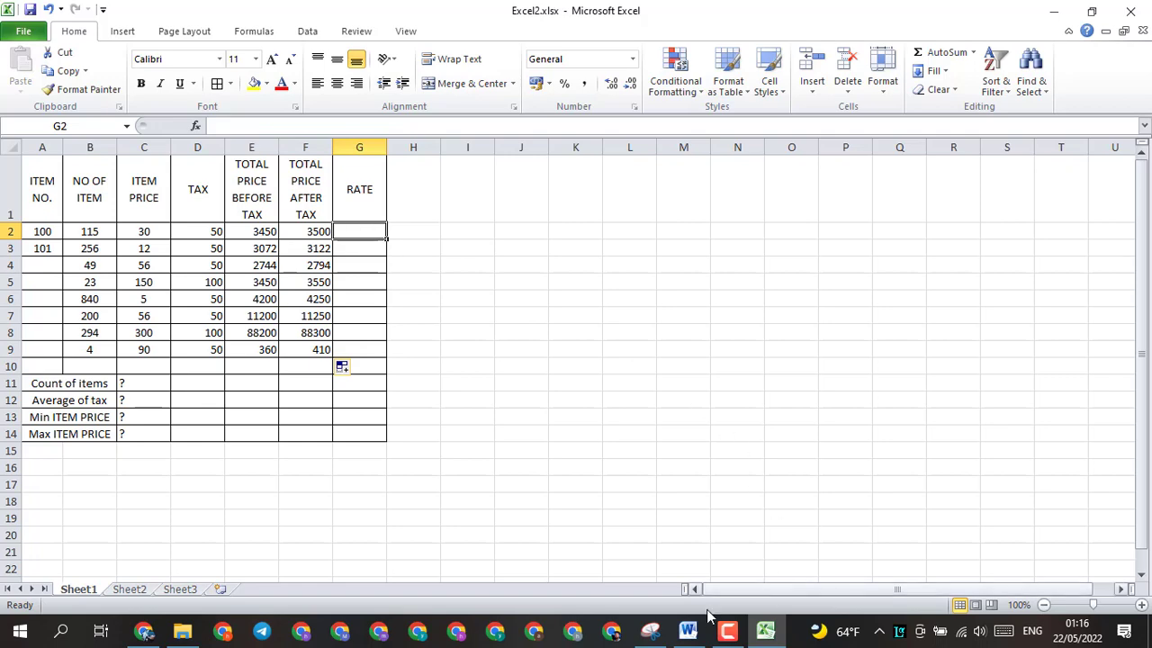
{"action": "left_click", "coordinate": [688, 631]}
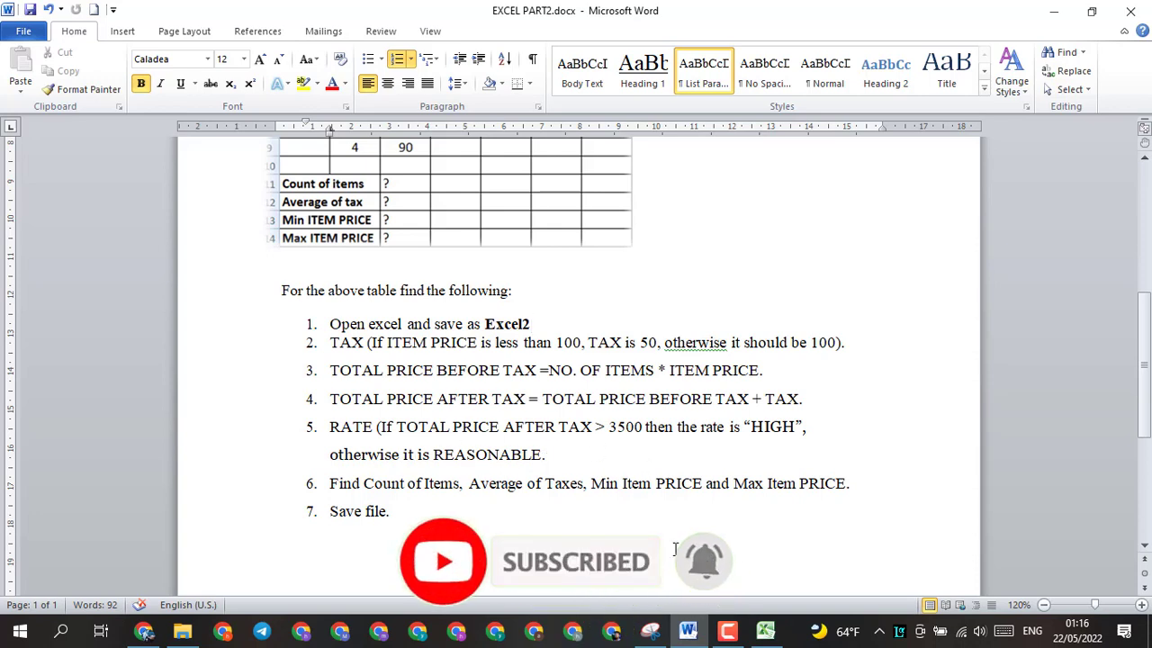
{"action": "left_click", "coordinate": [765, 631]}
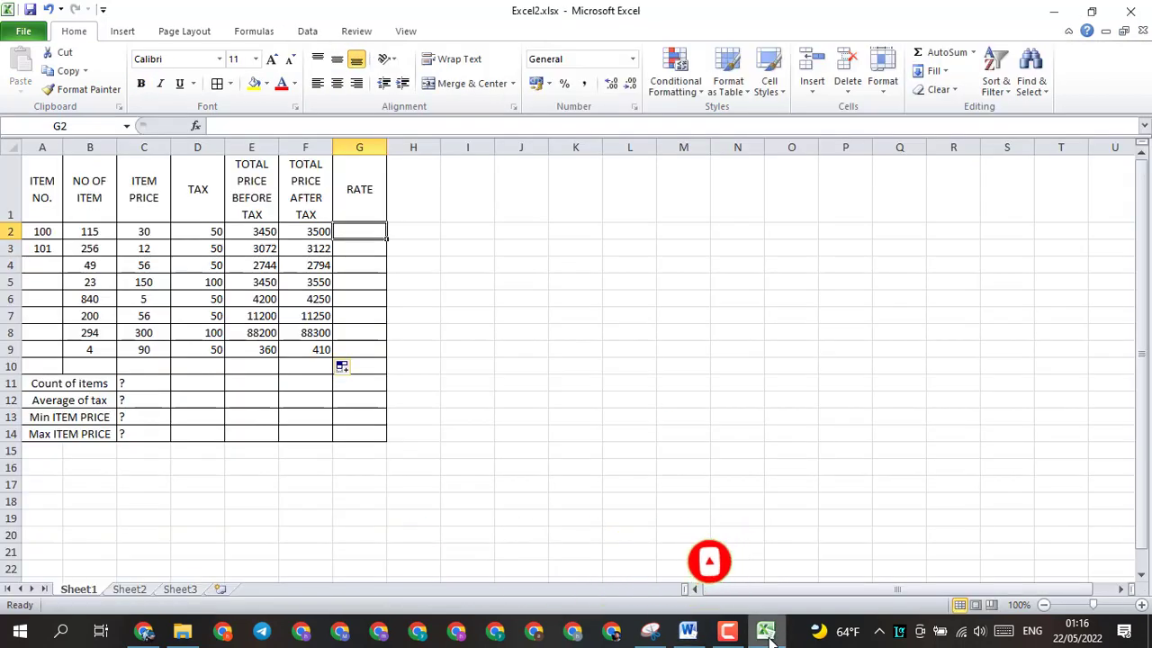
{"action": "left_click", "coordinate": [196, 126]}
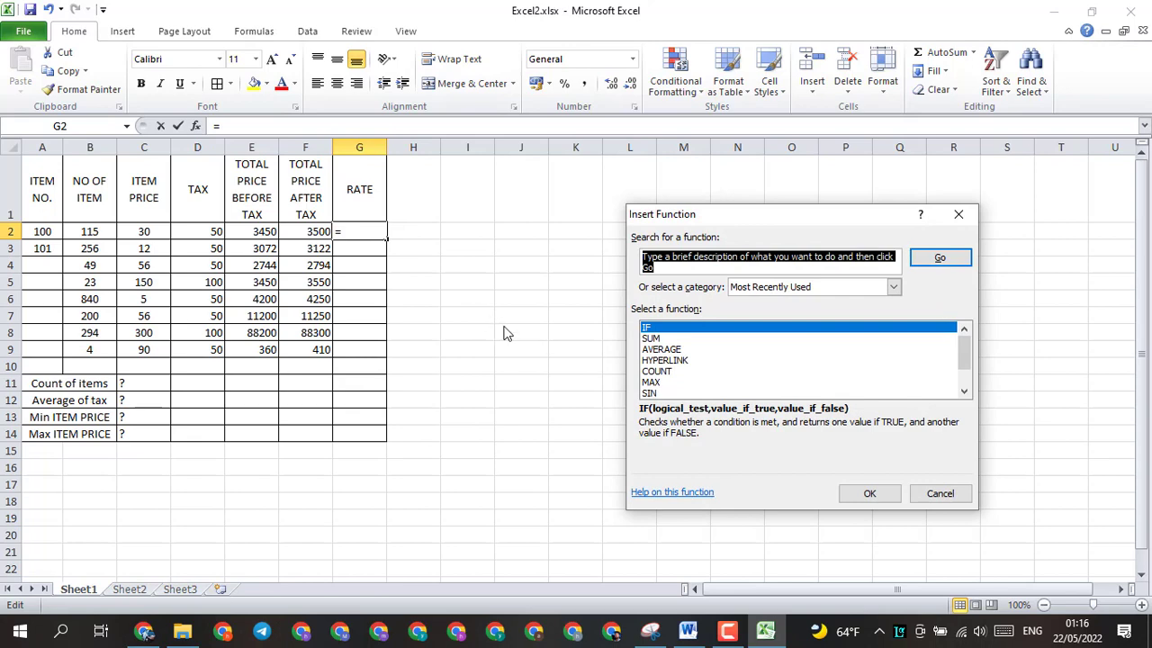
{"action": "left_click", "coordinate": [689, 630]}
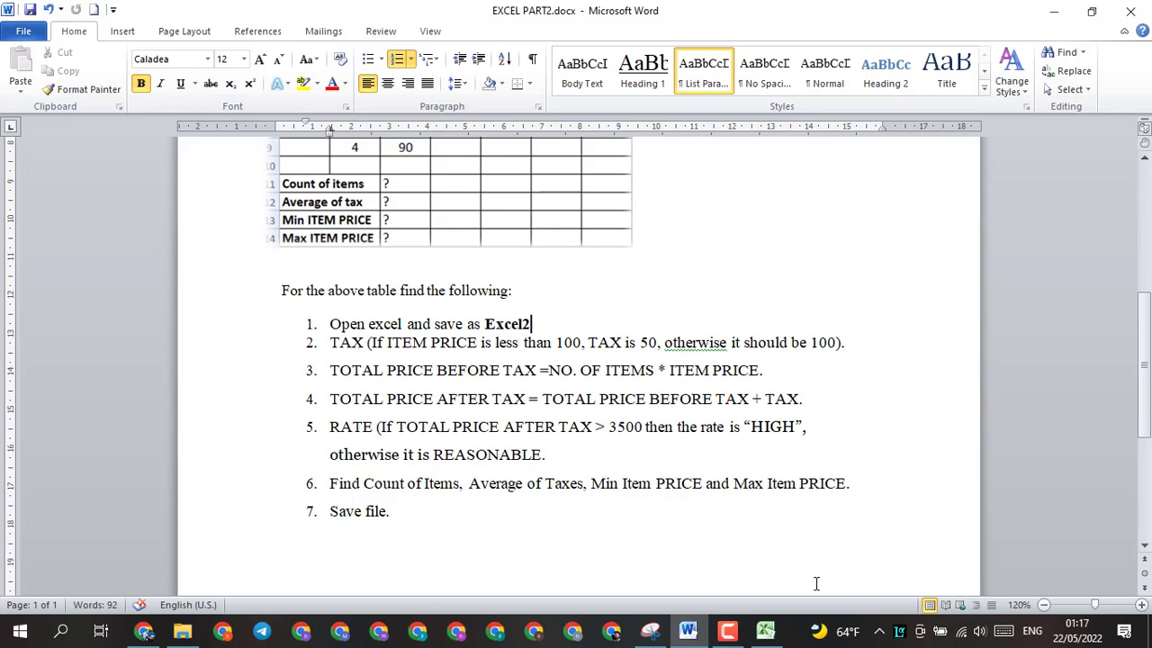
{"action": "left_click", "coordinate": [762, 634]}
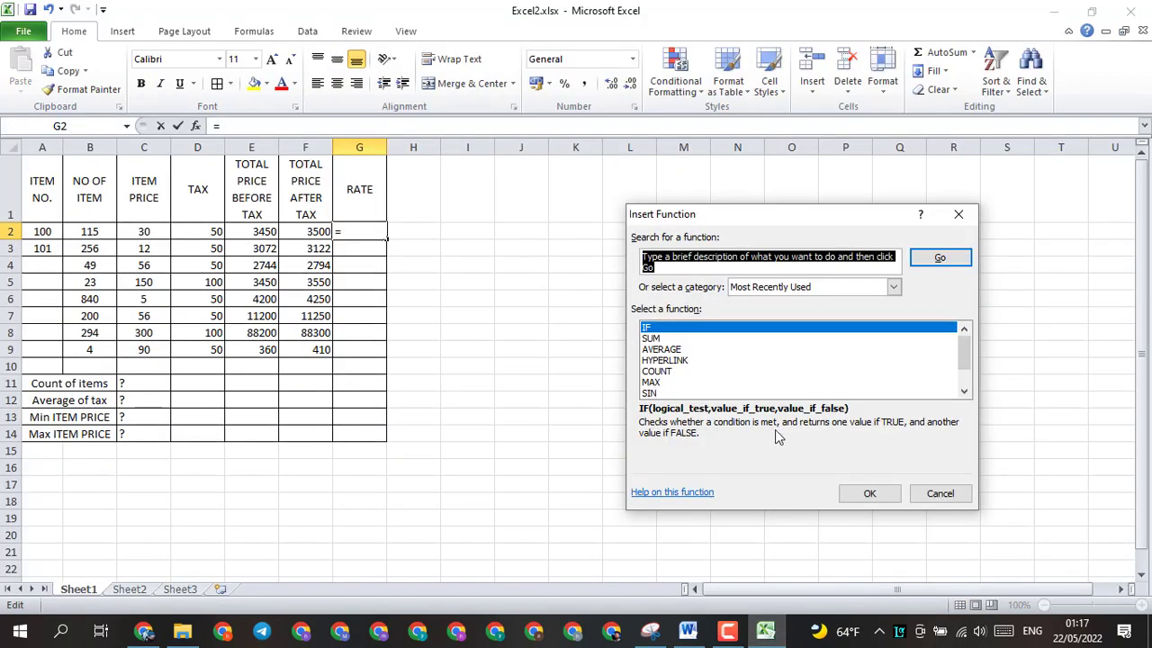
{"action": "left_click", "coordinate": [869, 494]}
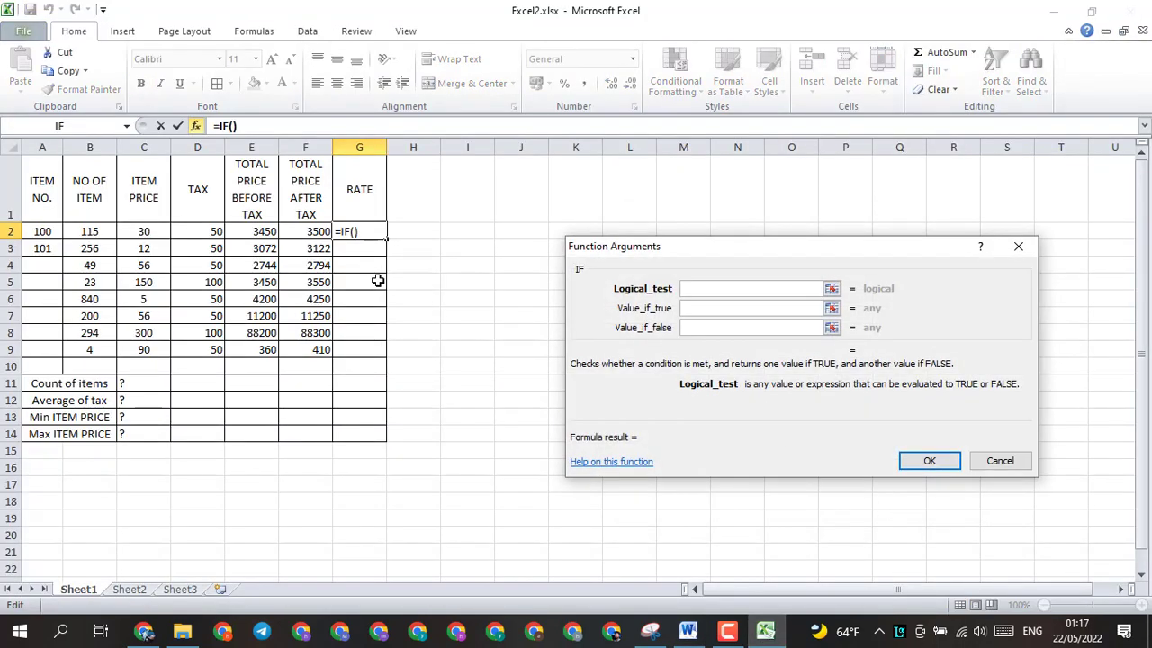
Step: Set the logical test of G2's IF function to F2>=3500 and its value if true to HIGHT
{"action": "left_click", "coordinate": [306, 231]}
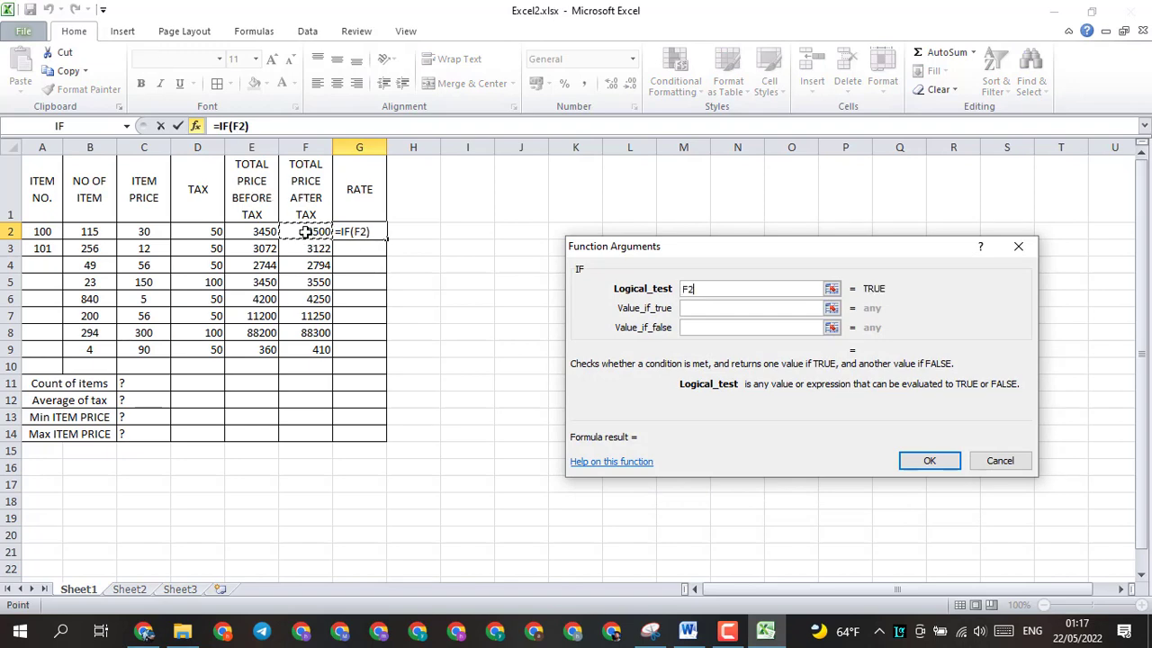
{"action": "type", "text": ">=3500"}
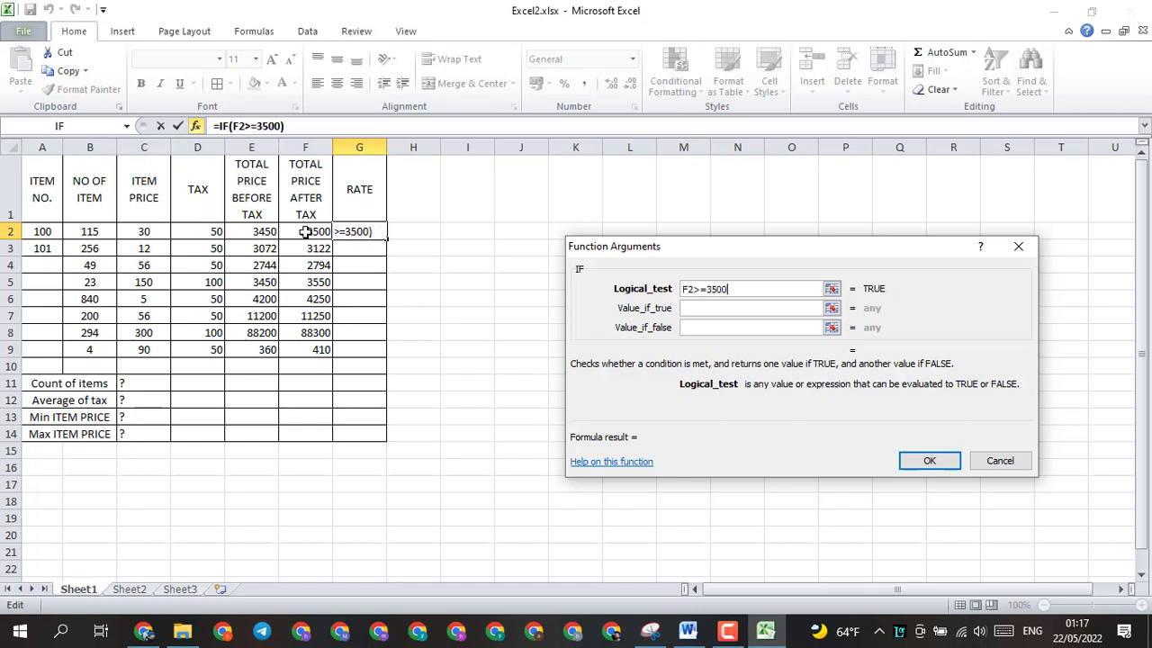
{"action": "left_click", "coordinate": [705, 308]}
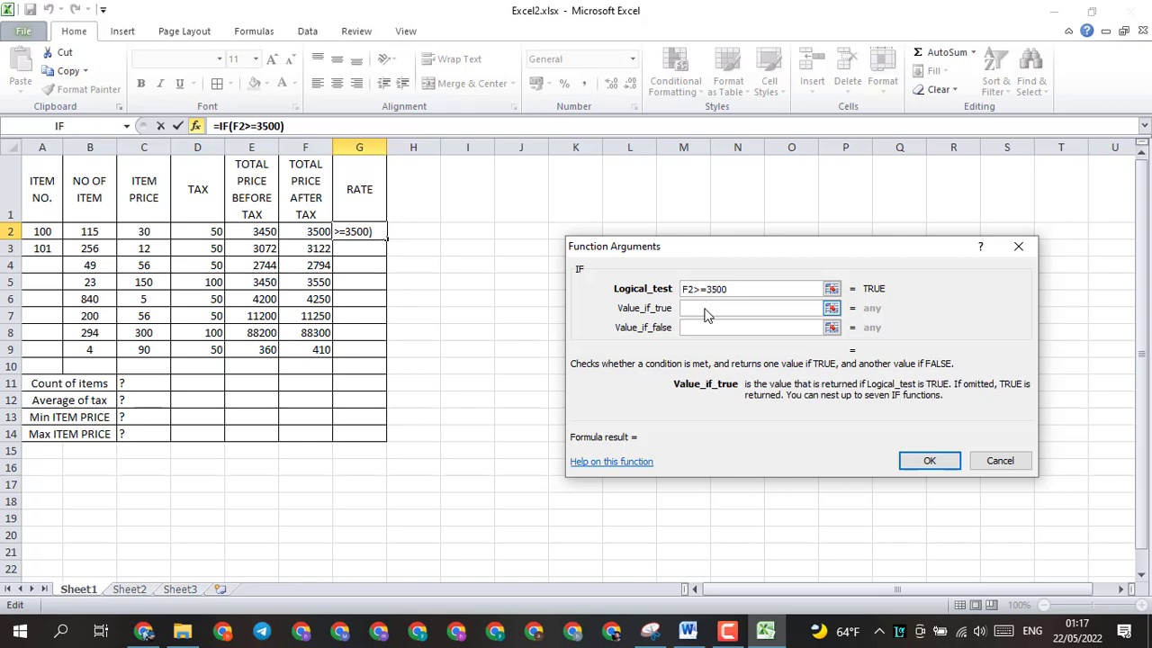
{"action": "type", "text": "HIGHT"}
Step: Check the rate wording in the Word document, and complete G2's IF function in Excel2.xlsx with REASONABLE as the value if false
{"action": "left_click", "coordinate": [689, 633]}
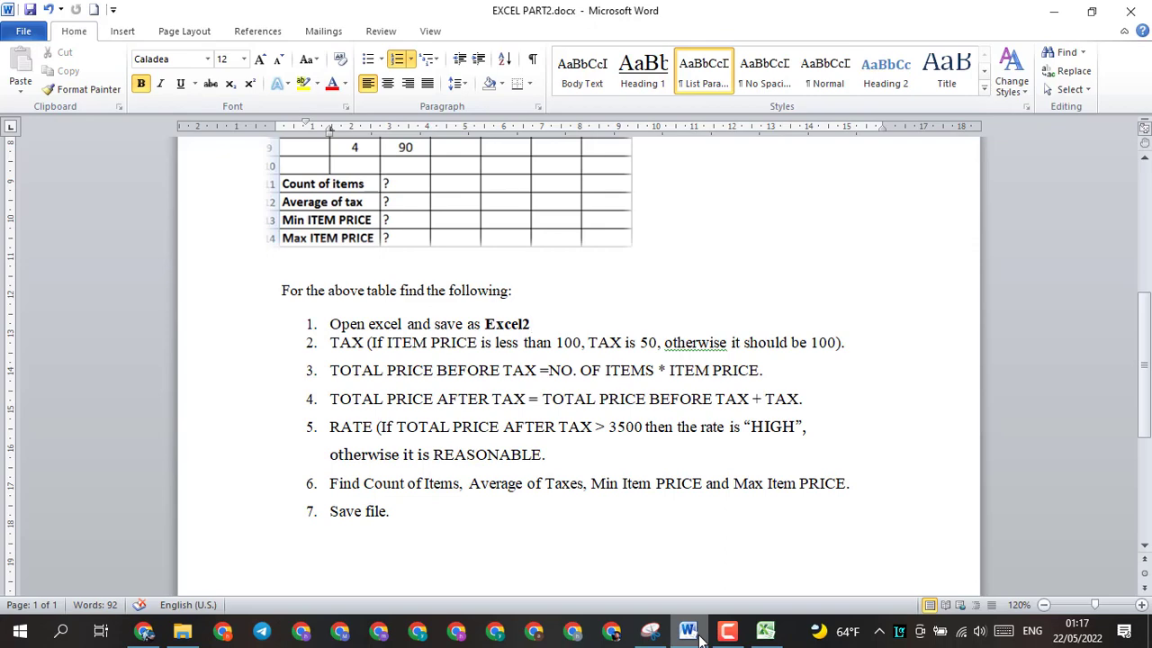
{"action": "left_click", "coordinate": [689, 632]}
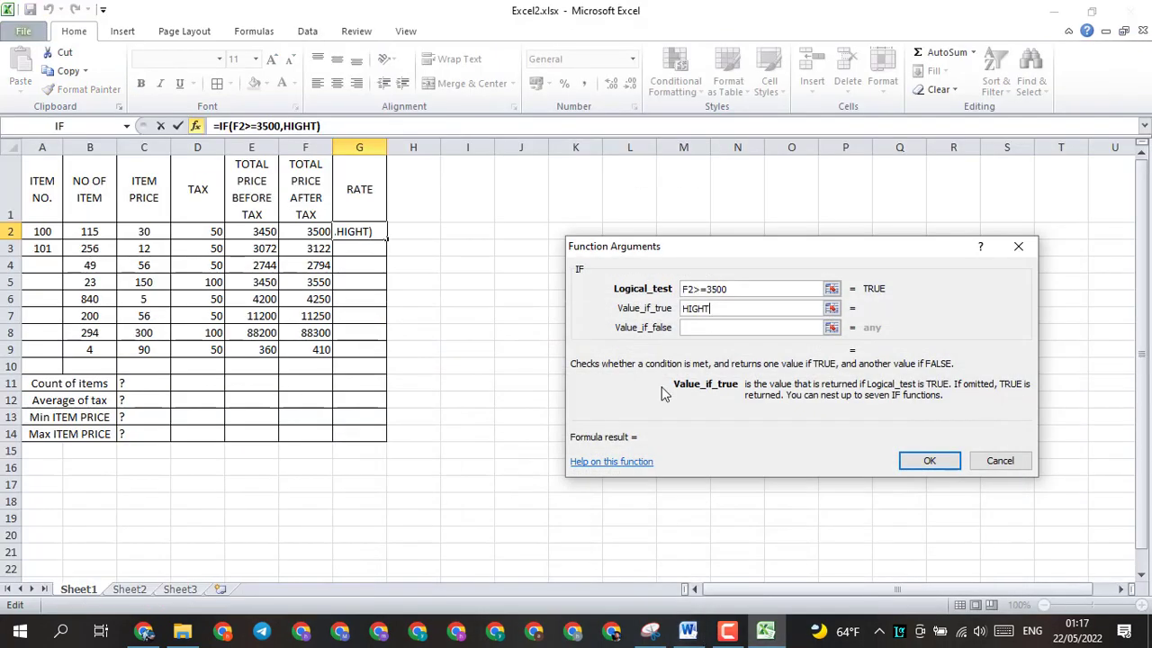
{"action": "left_click", "coordinate": [694, 329]}
{"action": "type", "text": "RE"}
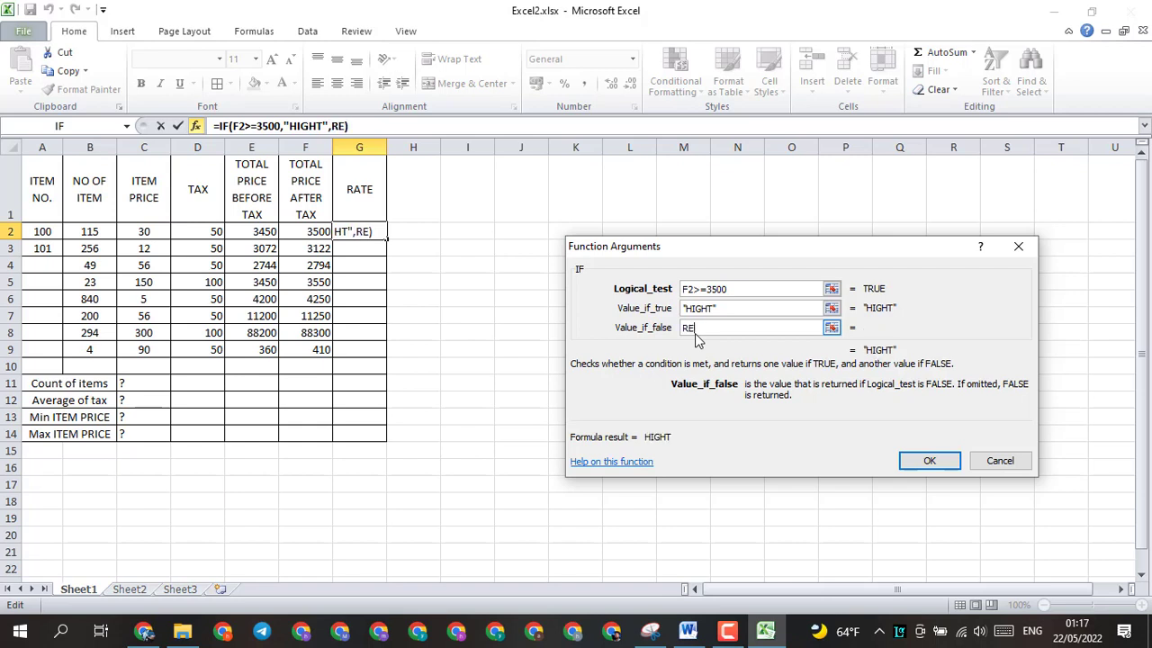
{"action": "type", "text": "SNOBLE"}
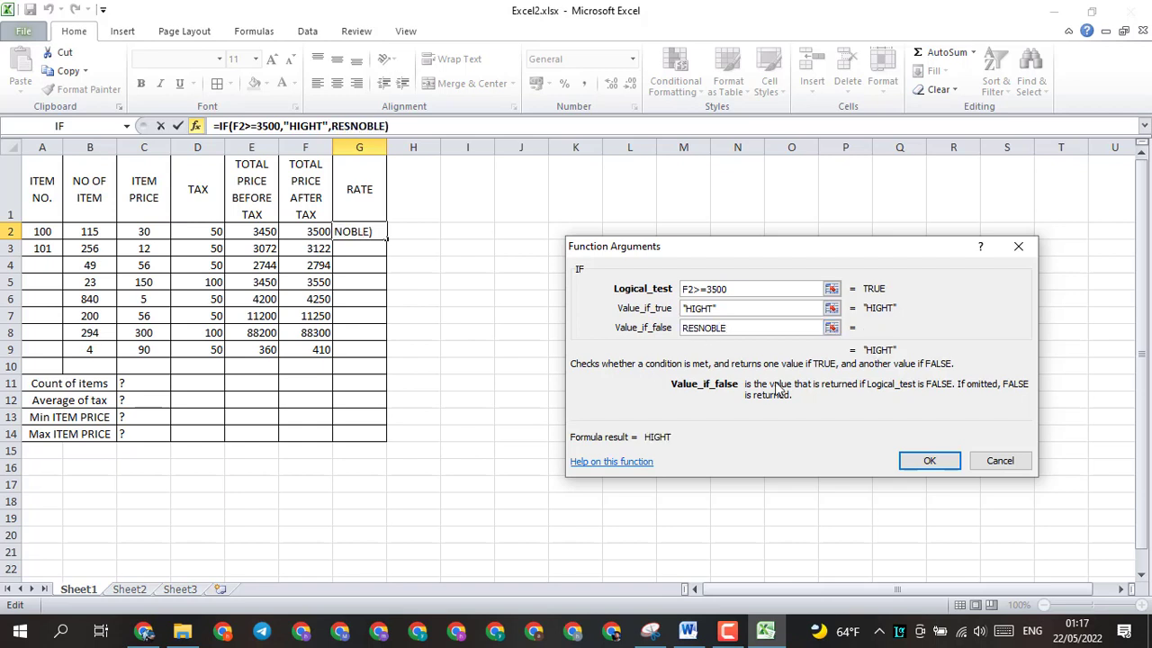
{"action": "left_click", "coordinate": [703, 632]}
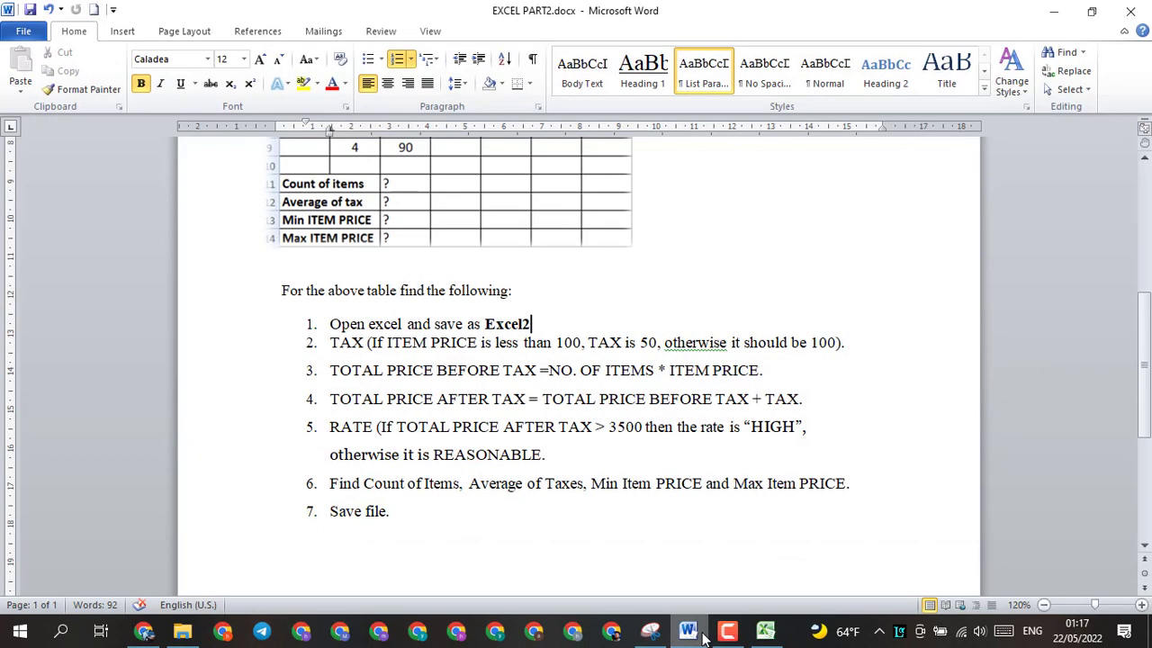
{"action": "left_click", "coordinate": [703, 633]}
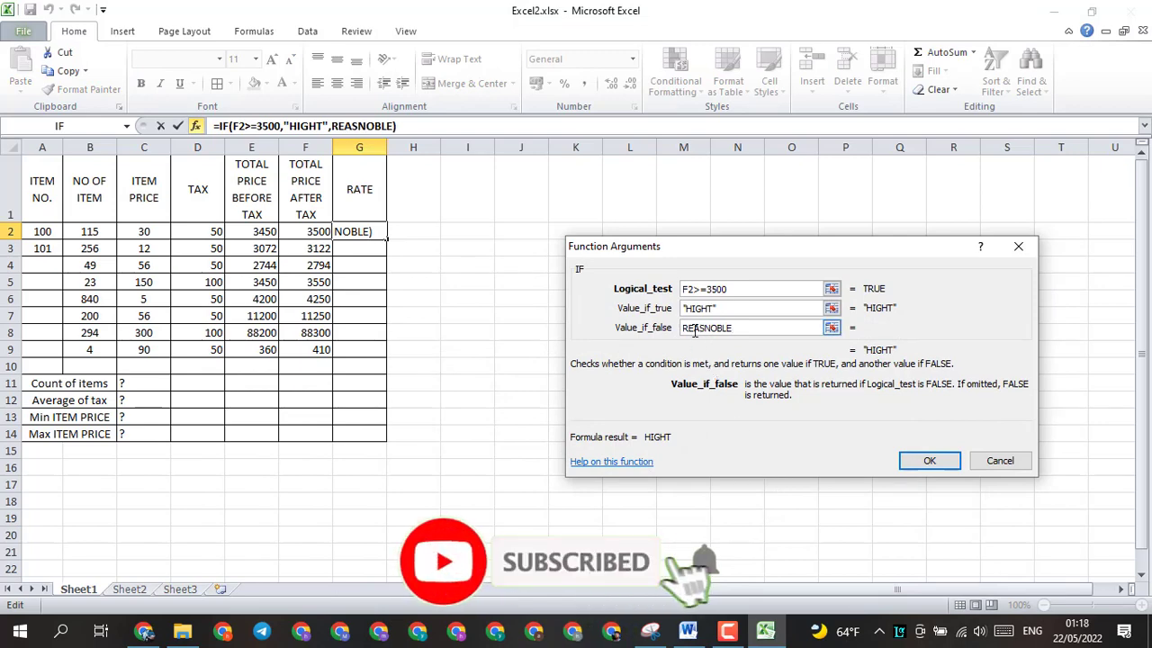
{"action": "left_click", "coordinate": [693, 330]}
{"action": "type", "text": "A"}
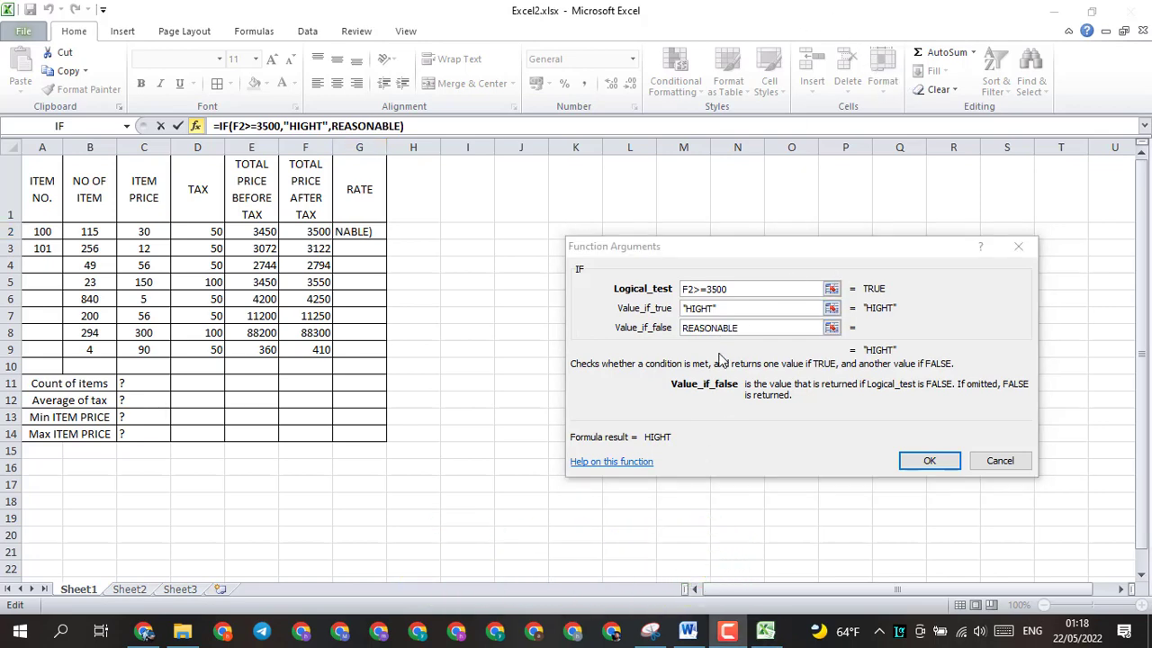
{"action": "left_click", "coordinate": [929, 462]}
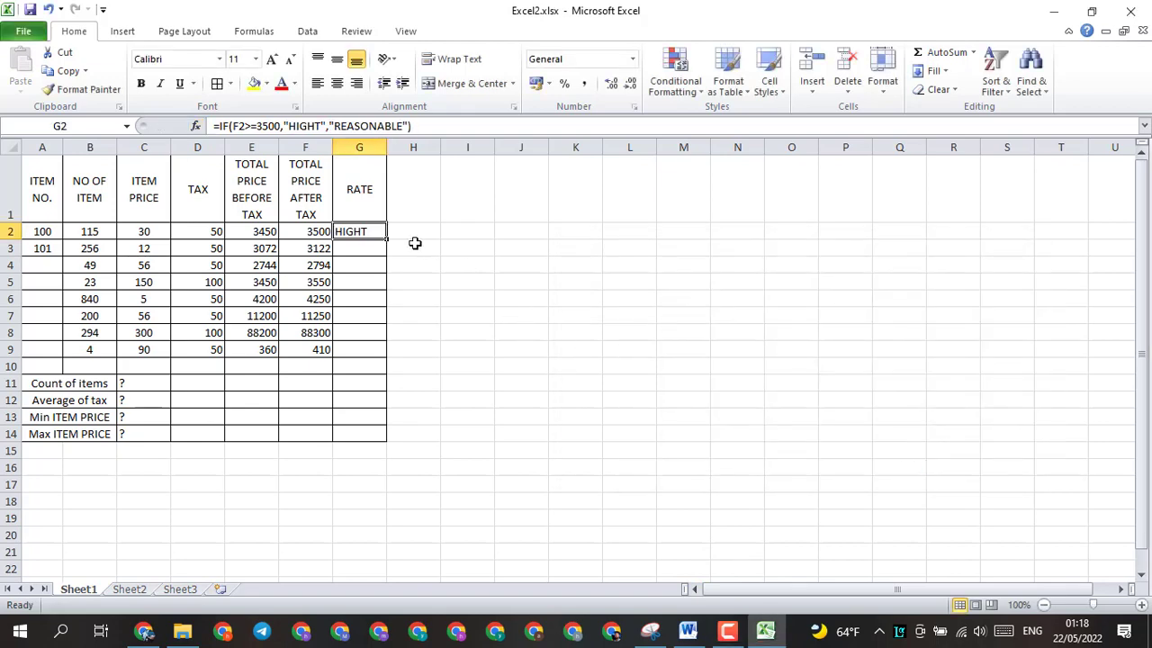
Step: Fill the G2 formula down to G9 and widen column G to fit the word REASONABLE
{"action": "left_click_drag", "start_coordinate": [388, 242], "coordinate": [389, 357]}
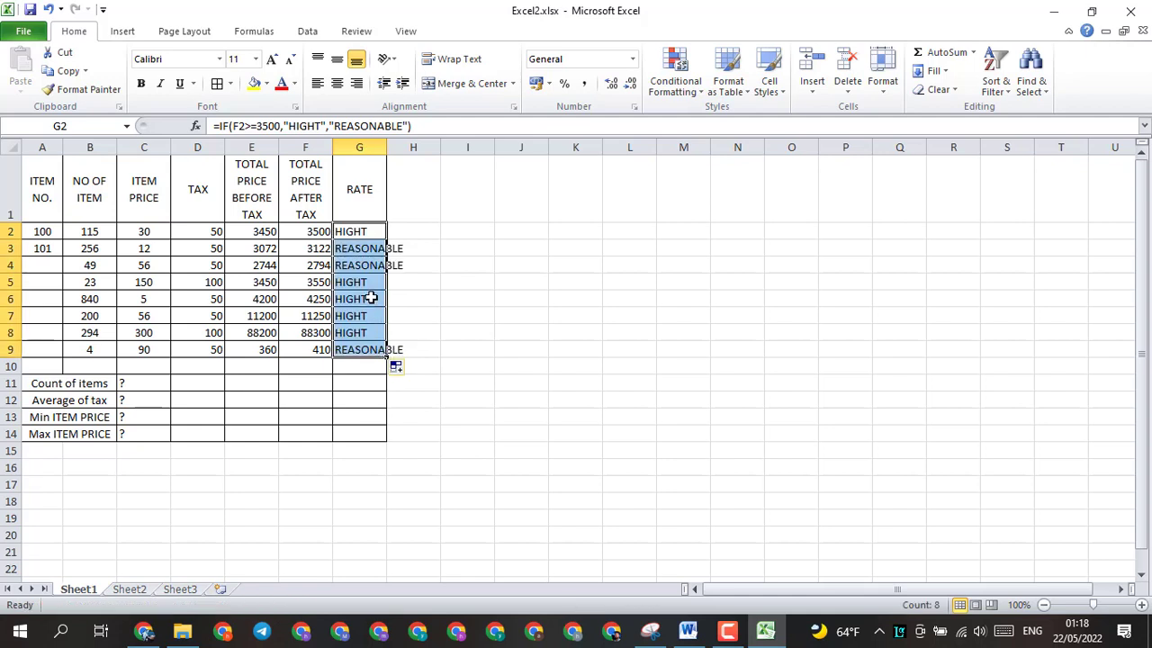
{"action": "left_click", "coordinate": [366, 253]}
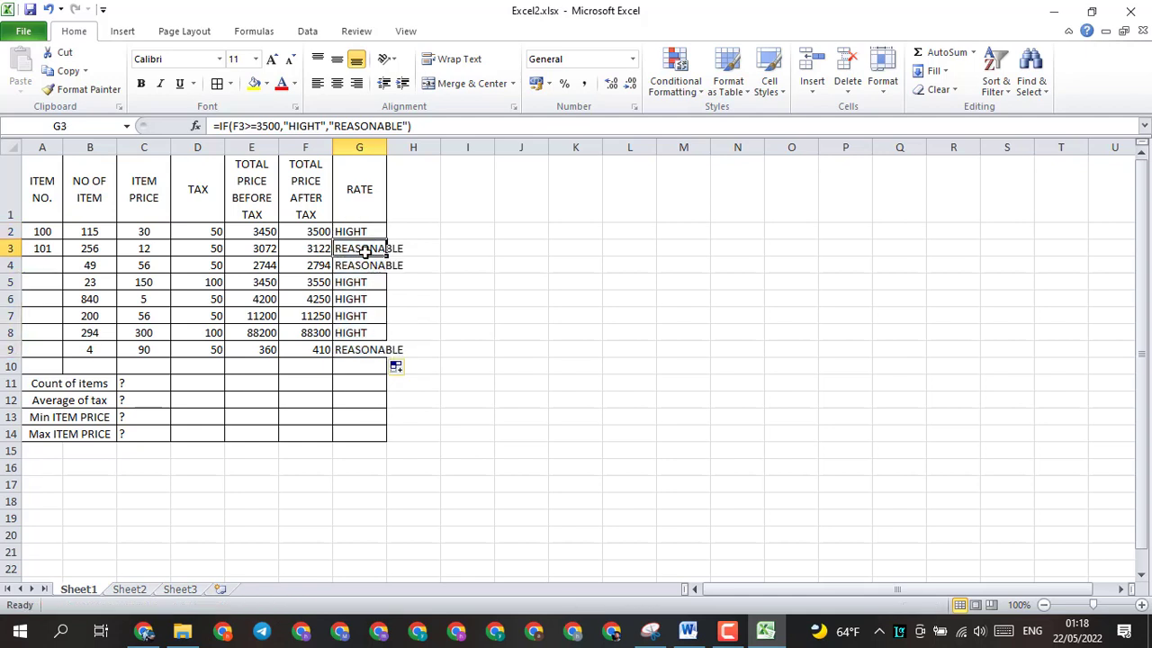
{"action": "left_click_drag", "start_coordinate": [387, 148], "coordinate": [405, 148]}
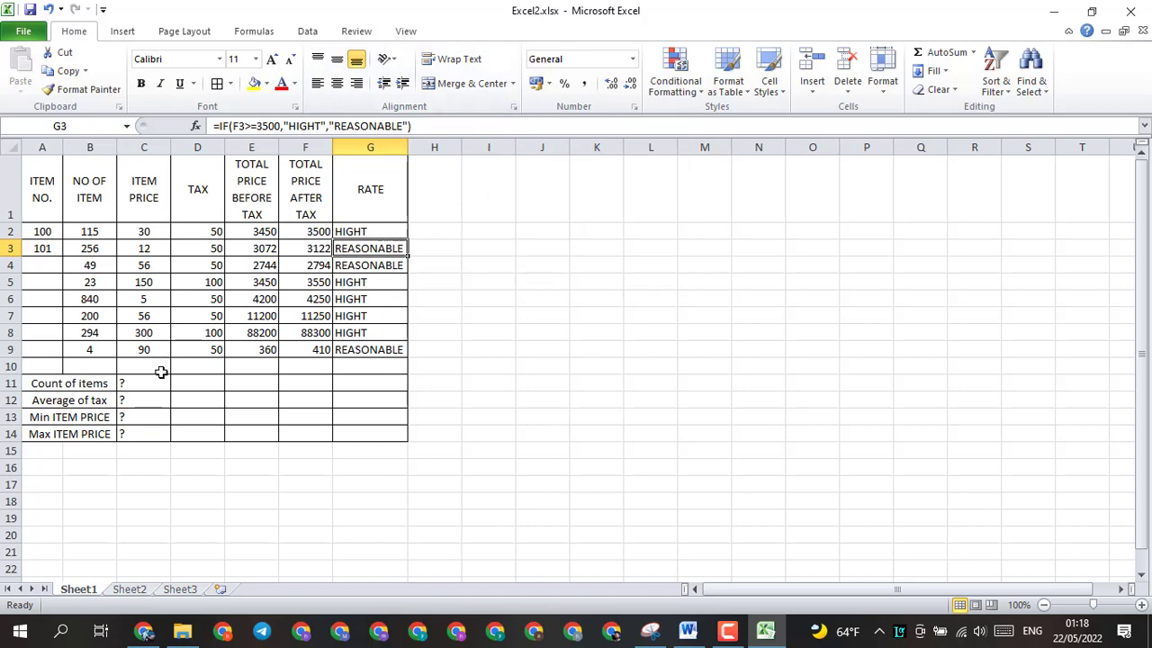
Step: Check the summary instructions in the Word document, and enter a COUNT of C2:C9 in cell C11 of Excel2.xlsx for the count of items
{"action": "left_click", "coordinate": [688, 631]}
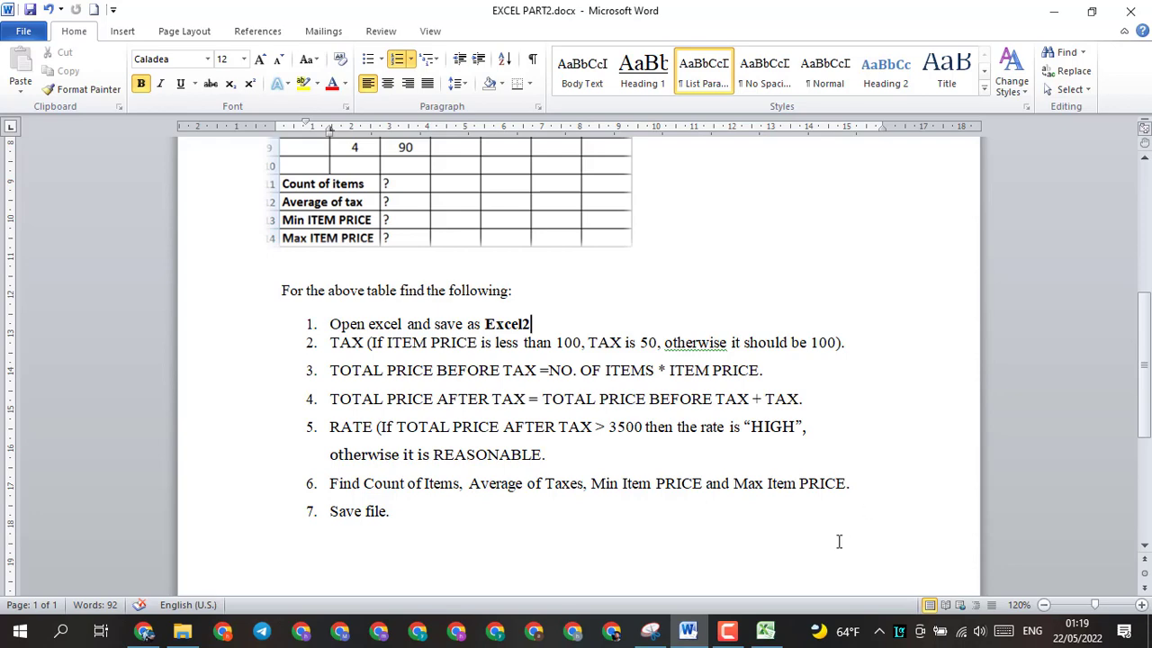
{"action": "left_click", "coordinate": [769, 634]}
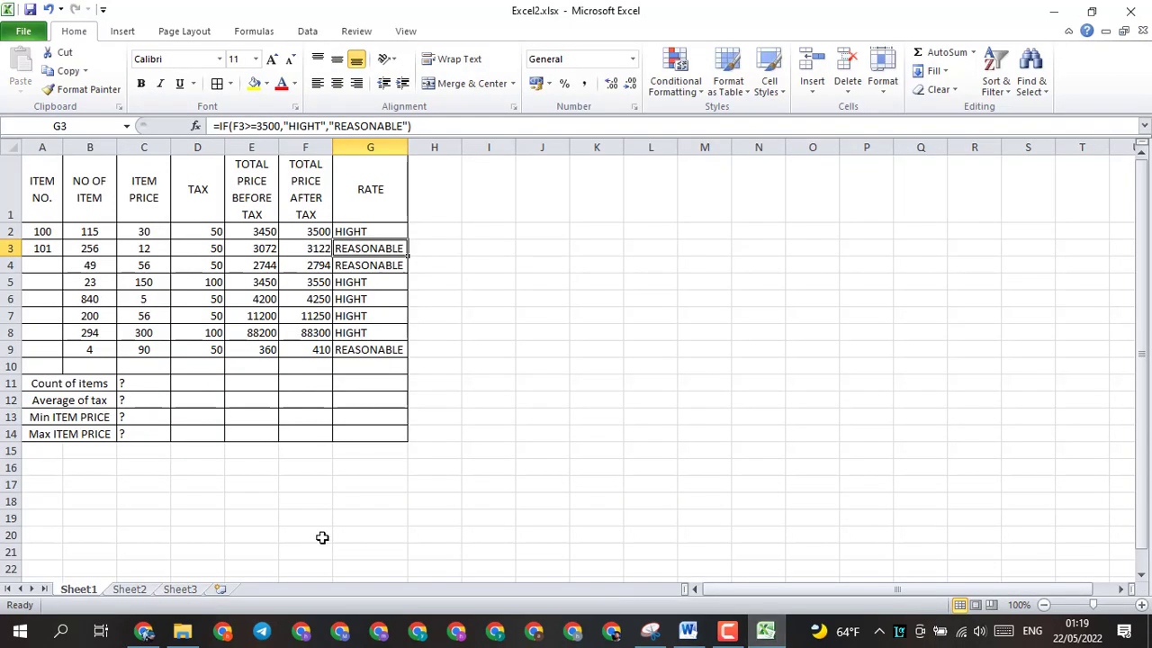
{"action": "left_click", "coordinate": [158, 389]}
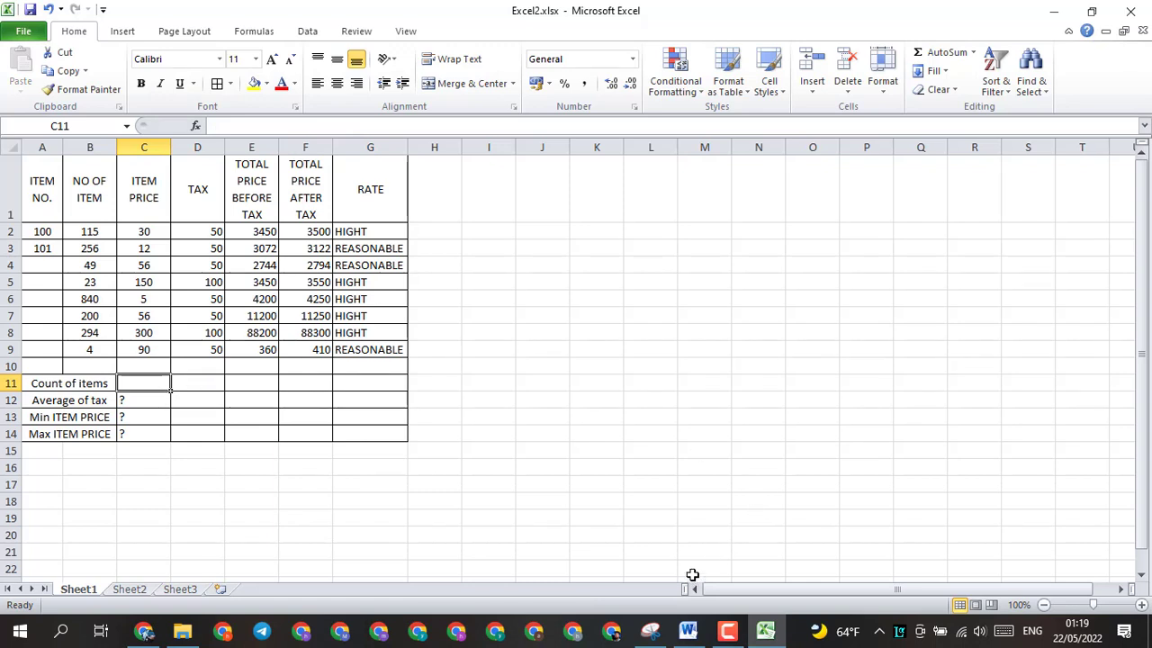
{"action": "type", "text": "=COU"}
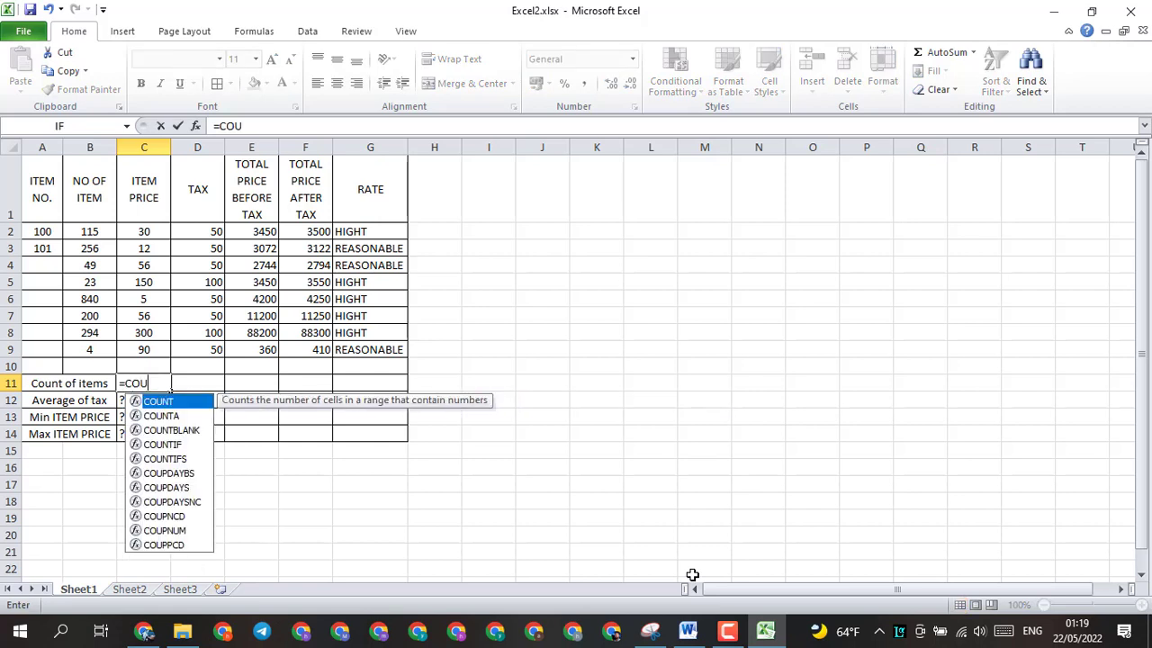
{"action": "double_click", "coordinate": [137, 402]}
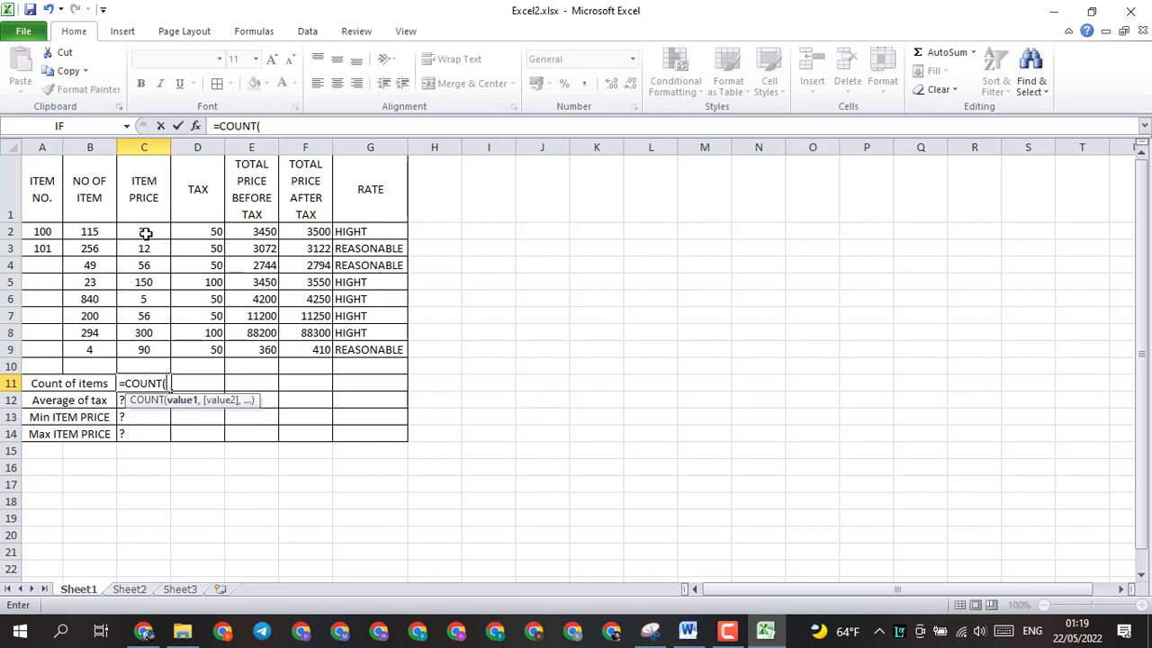
{"action": "left_click_drag", "start_coordinate": [144, 231], "coordinate": [155, 349]}
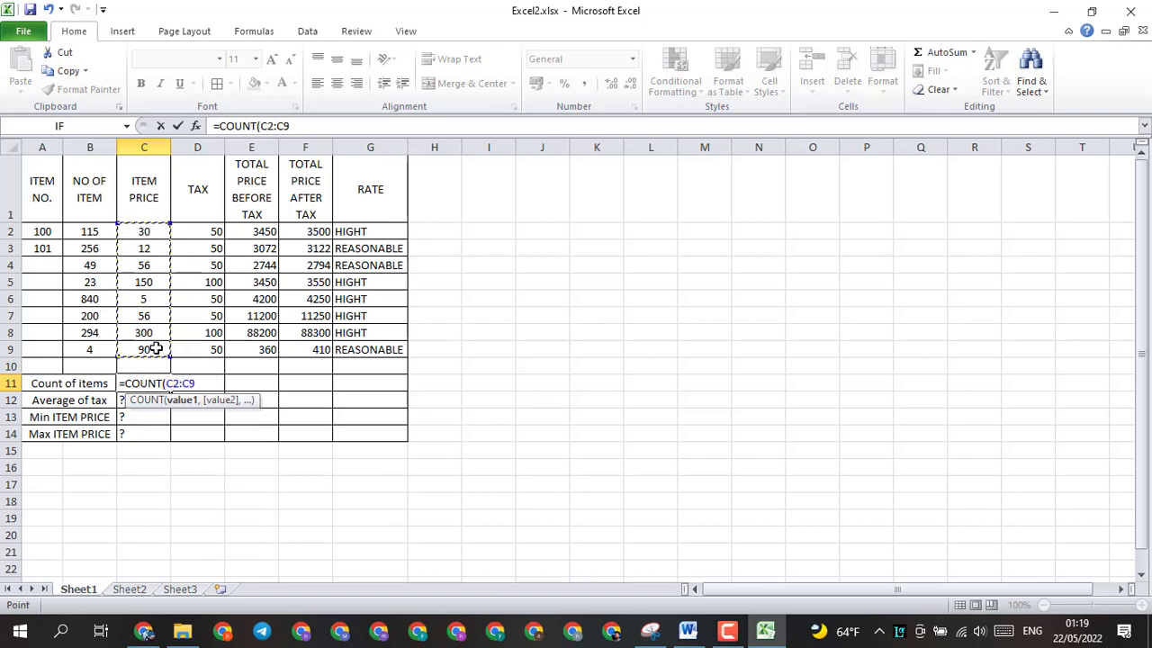
{"action": "key", "text": "Return"}
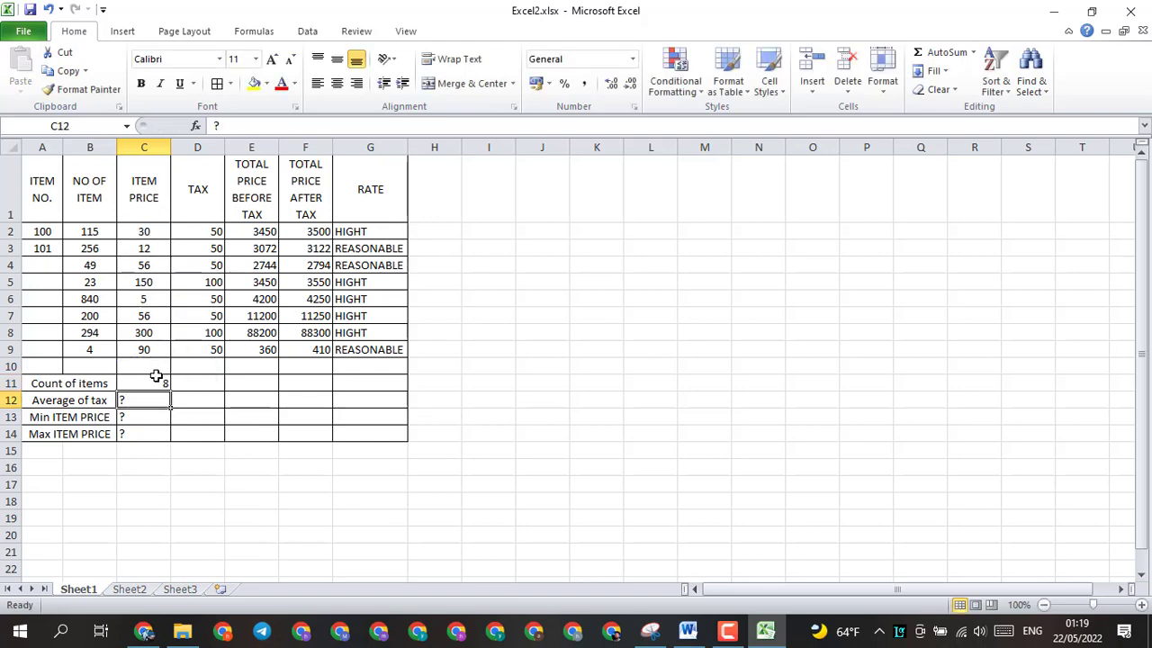
Step: Center the count in C11, and clear the question marks from C12:C14 and center those cells
{"action": "left_click", "coordinate": [155, 380]}
{"action": "left_click", "coordinate": [336, 87]}
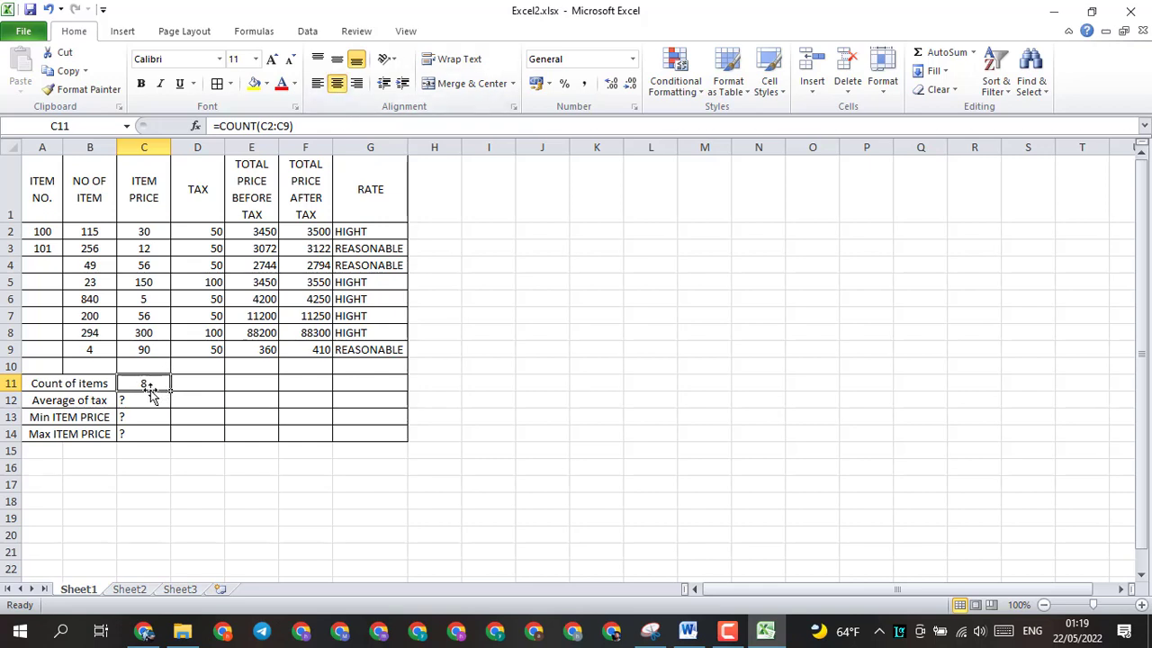
{"action": "left_click_drag", "start_coordinate": [151, 399], "coordinate": [146, 433]}
{"action": "key", "text": "Delete"}
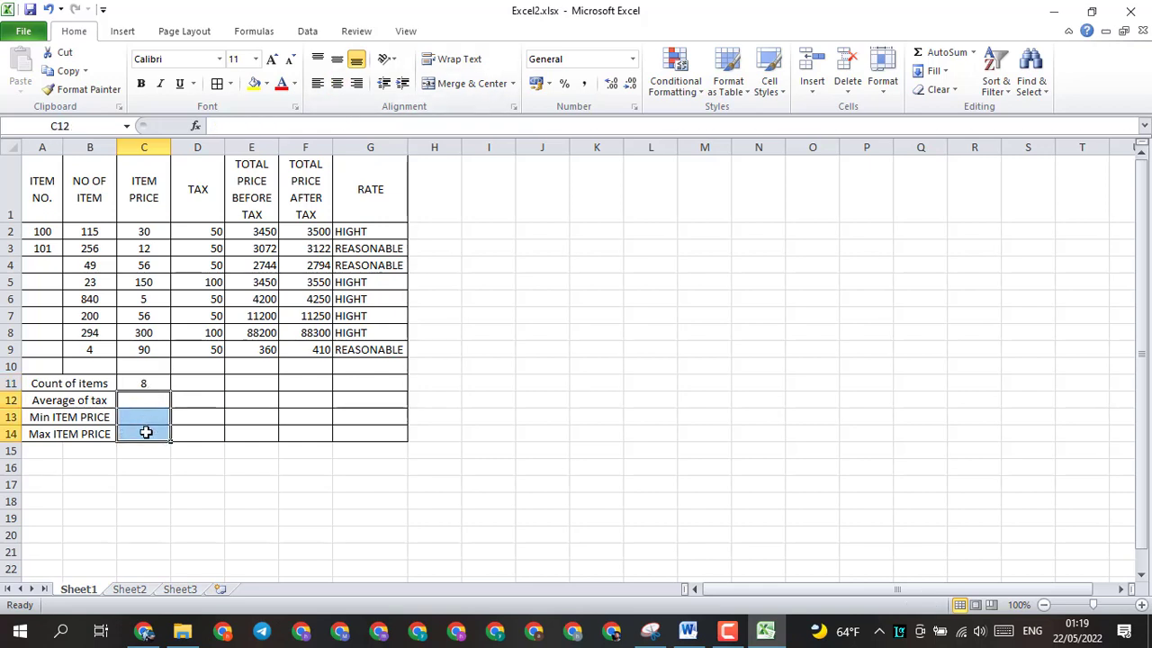
{"action": "left_click", "coordinate": [337, 83]}
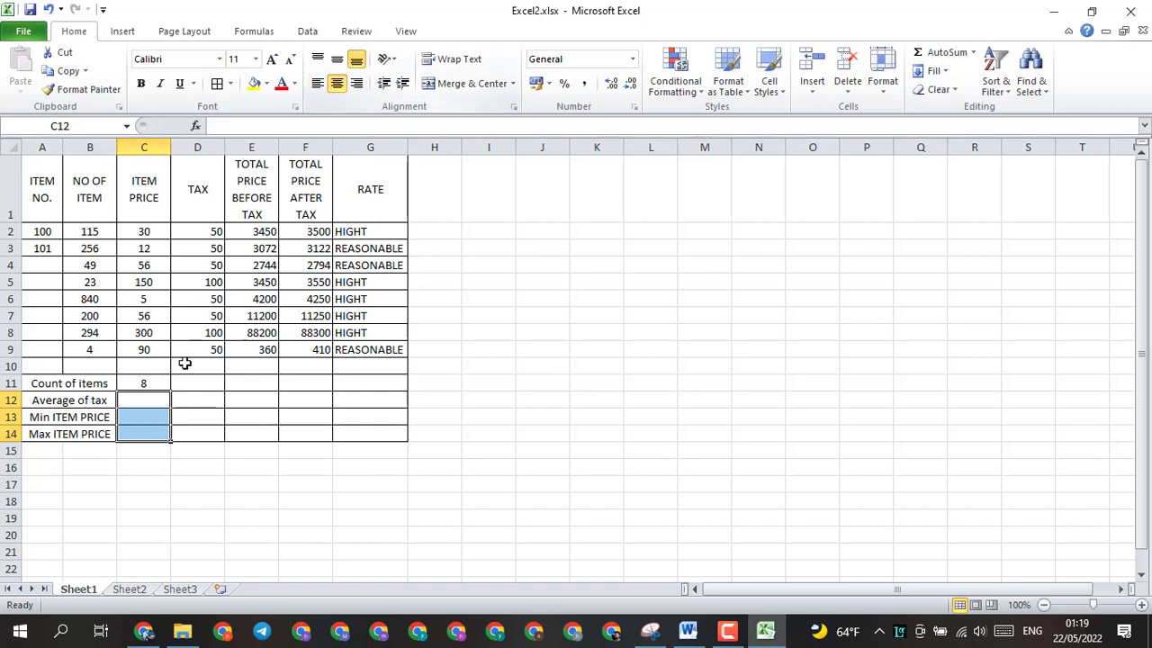
Step: Calculate the average of tax in cell C12 with AVERAGE over D2:D9
{"action": "left_click", "coordinate": [153, 403]}
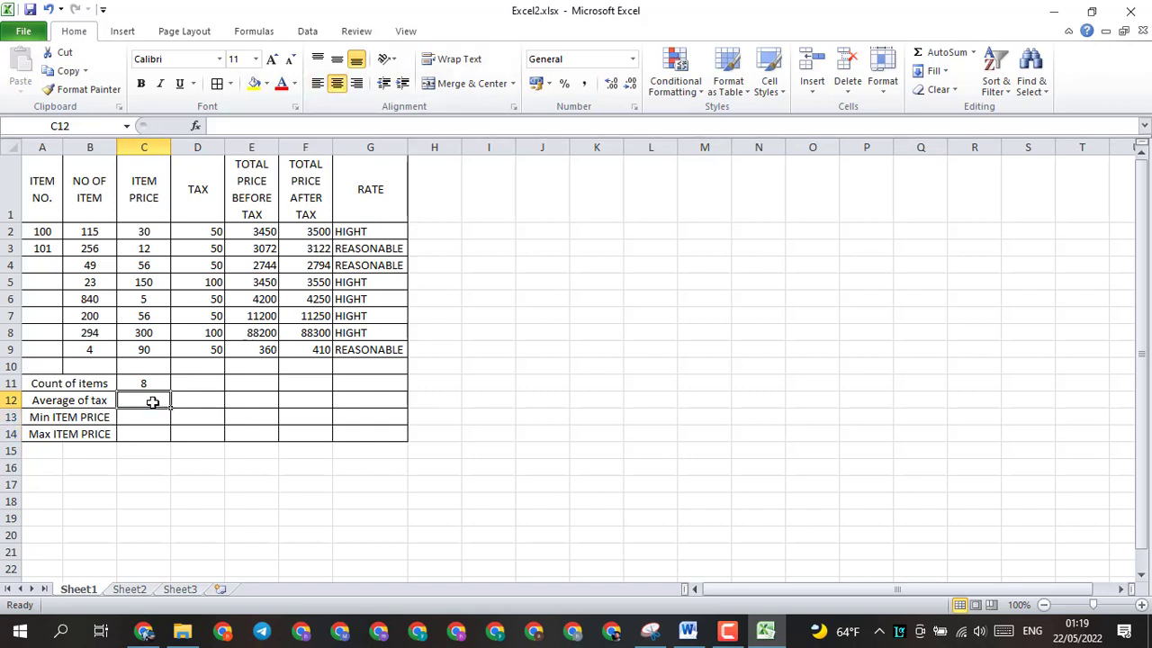
{"action": "type", "text": "="}
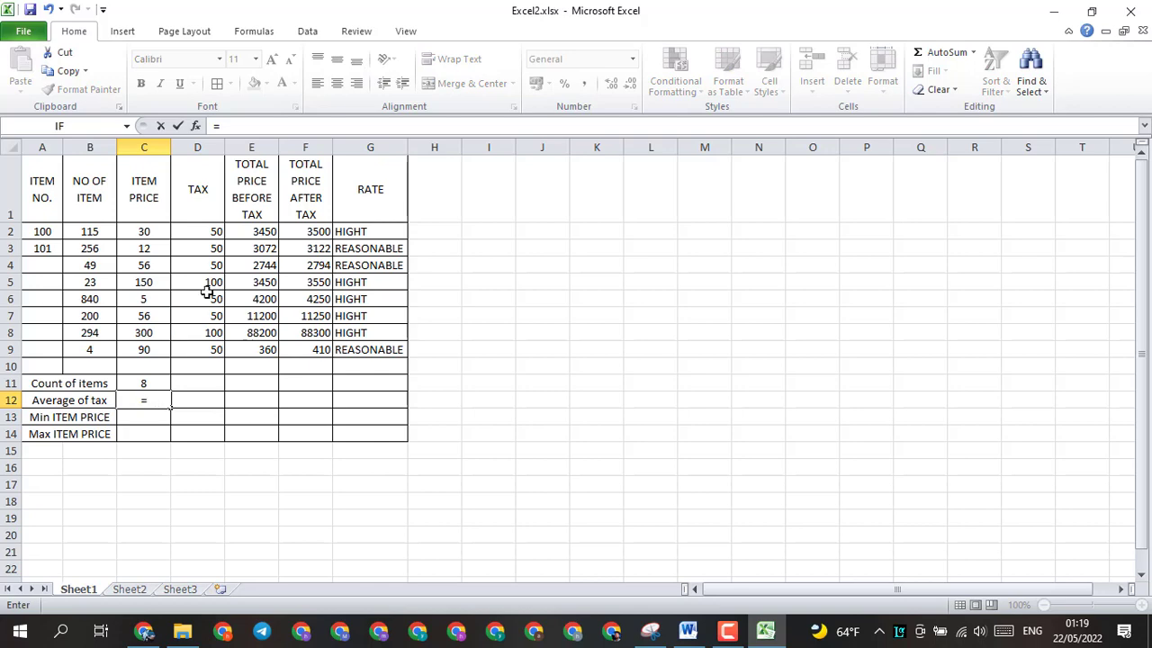
{"action": "type", "text": "AV"}
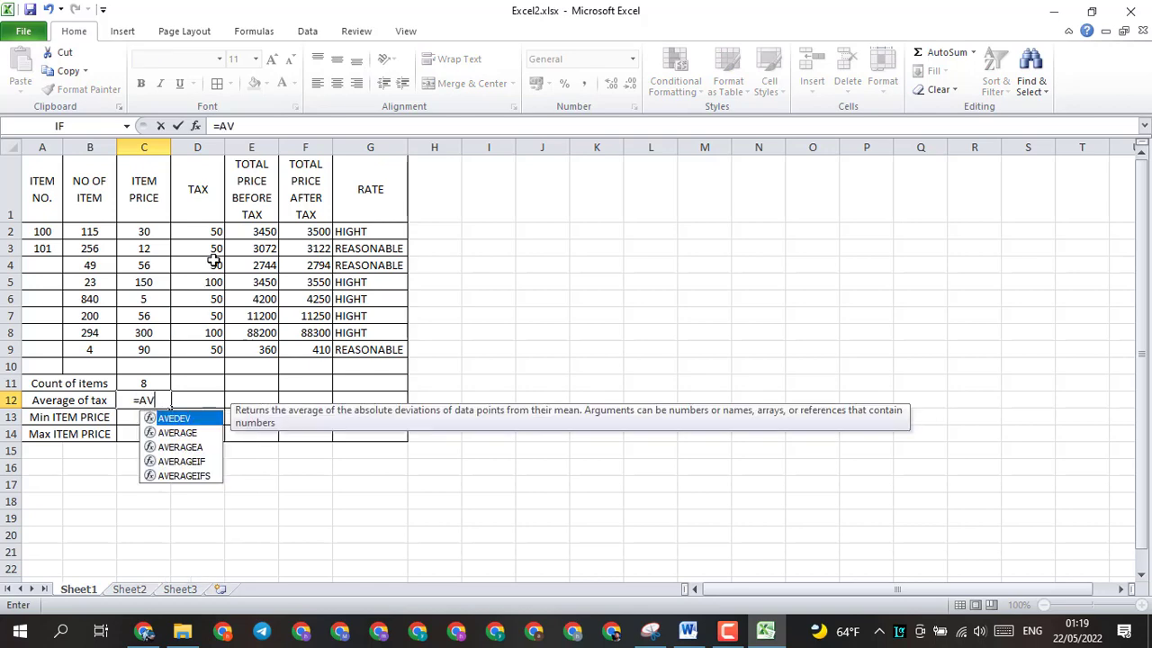
{"action": "double_click", "coordinate": [181, 436]}
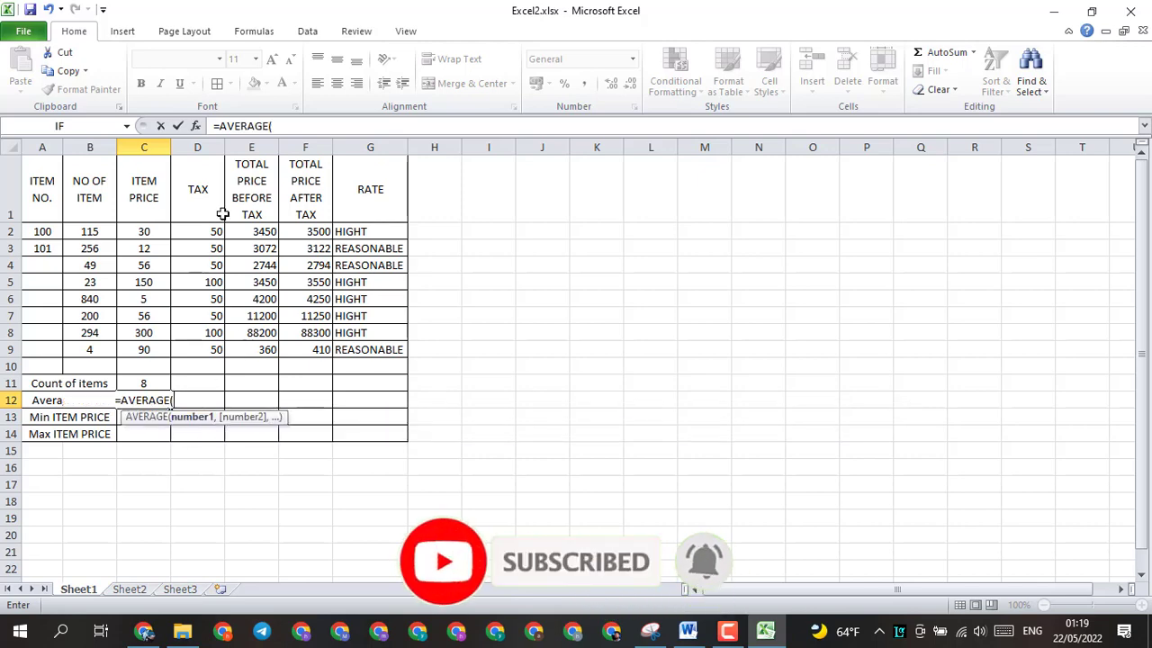
{"action": "left_click_drag", "start_coordinate": [200, 234], "coordinate": [214, 353]}
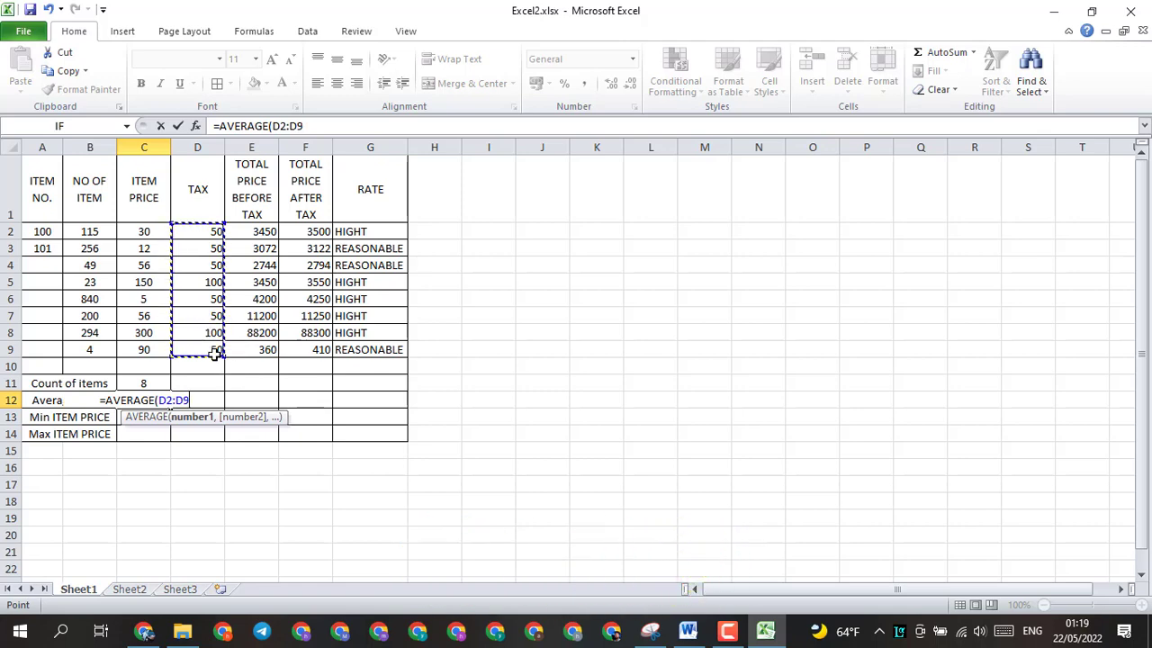
{"action": "key", "text": "Return"}
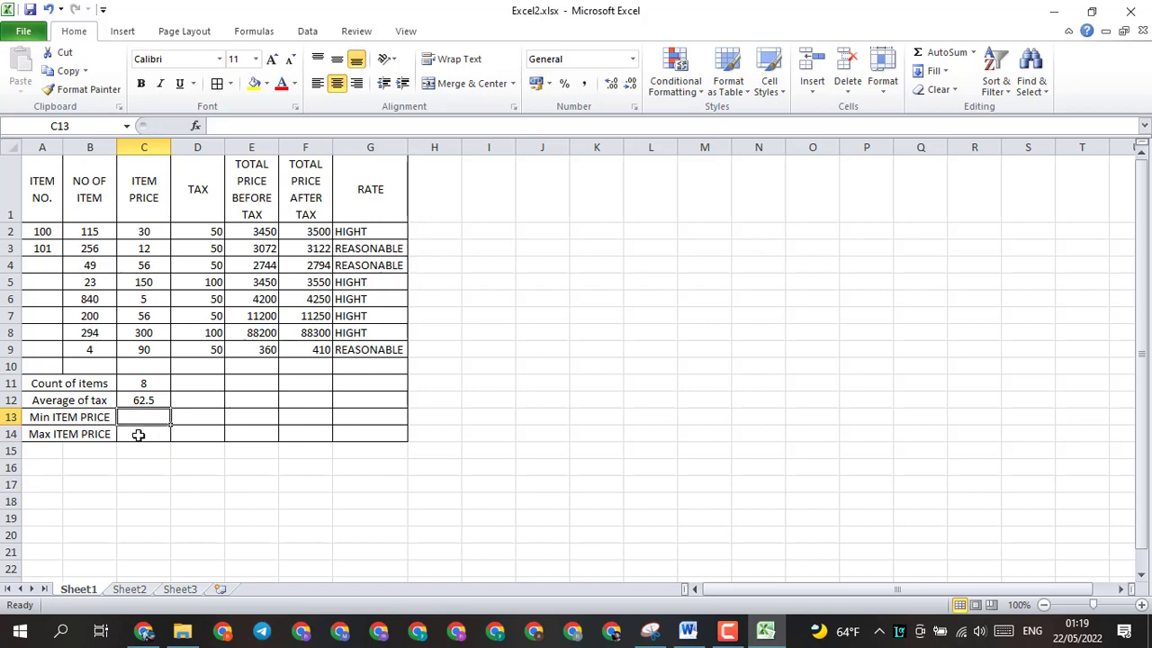
Step: Calculate the minimum item price in cell C13 with MIN over C2:C9
{"action": "type", "text": "=MIN"}
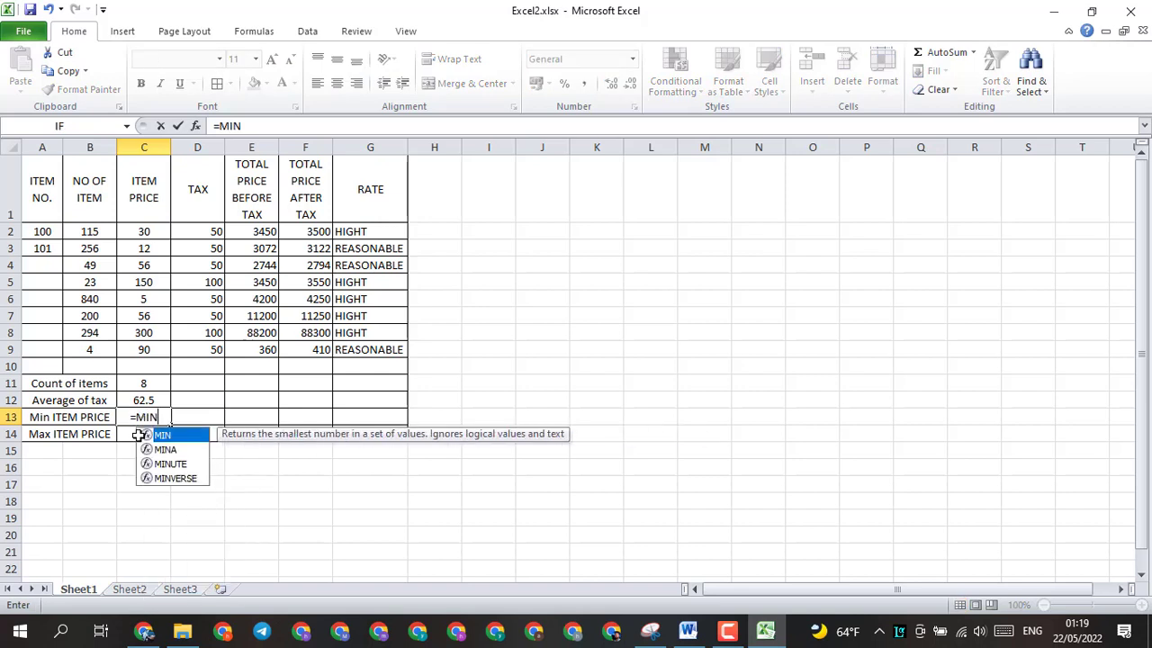
{"action": "double_click", "coordinate": [158, 435]}
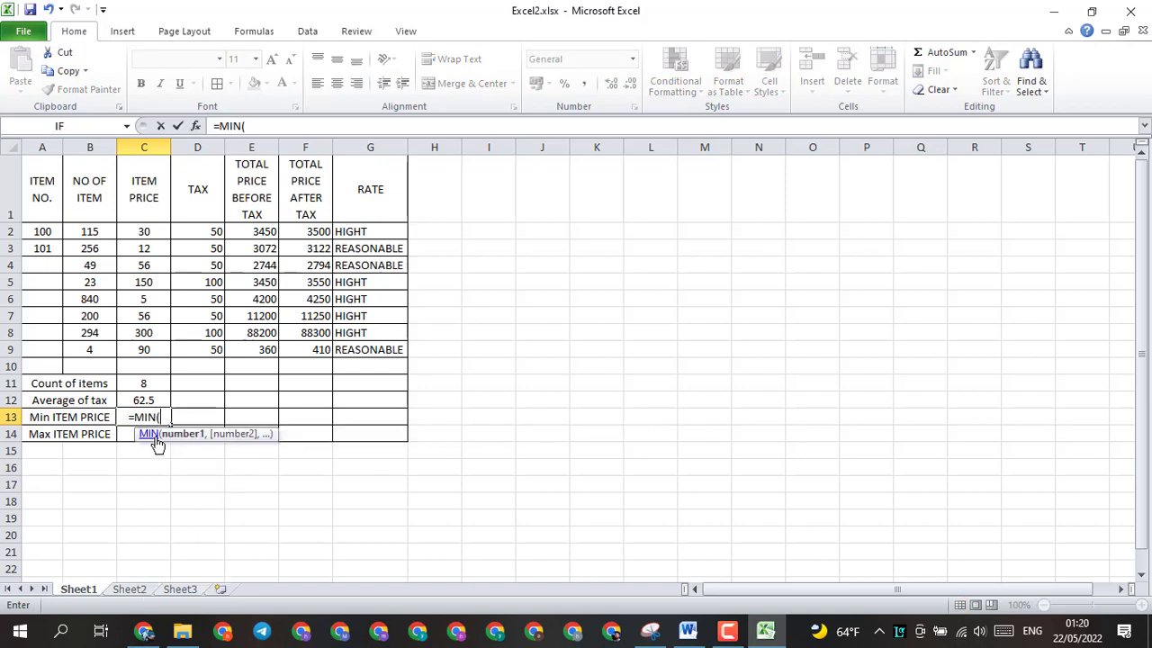
{"action": "left_click_drag", "start_coordinate": [137, 234], "coordinate": [149, 353]}
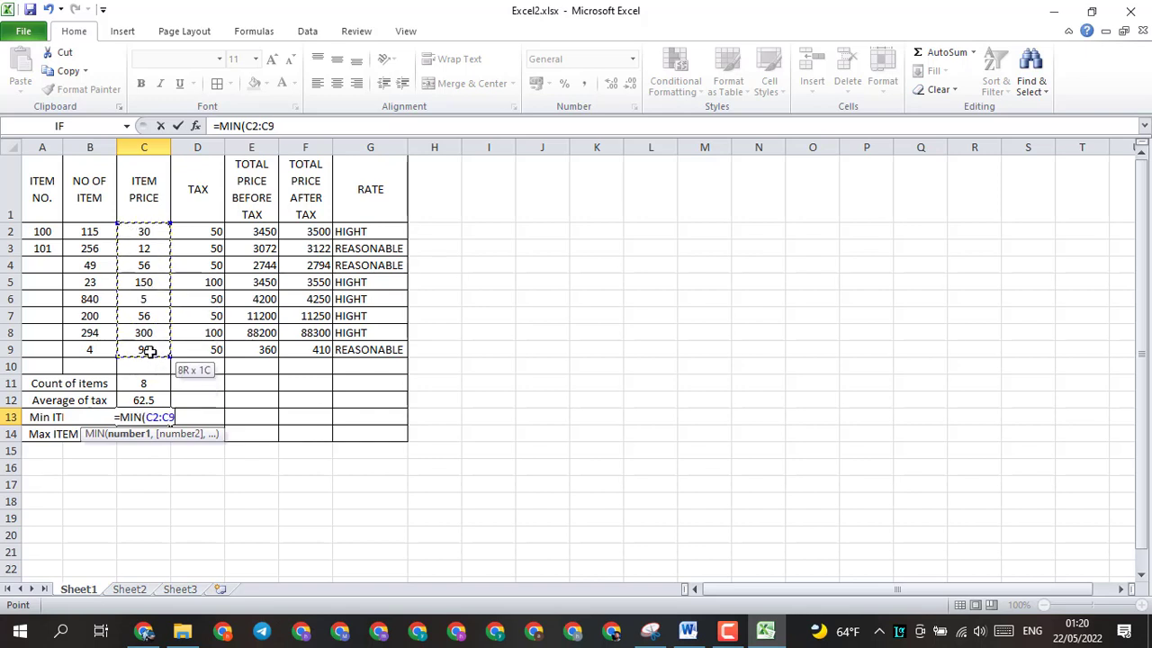
{"action": "type", "text": ")"}
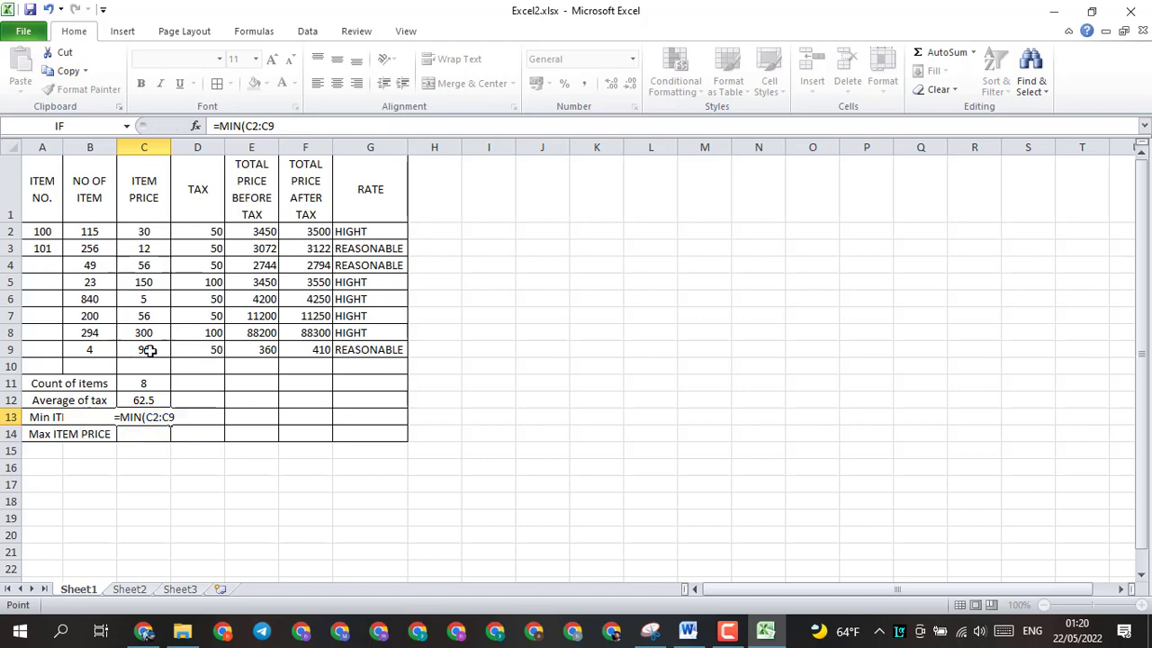
{"action": "key", "text": "Return"}
Step: Calculate the maximum item price in cell C14 with MAX over C2:C9
{"action": "type", "text": "=MA"}
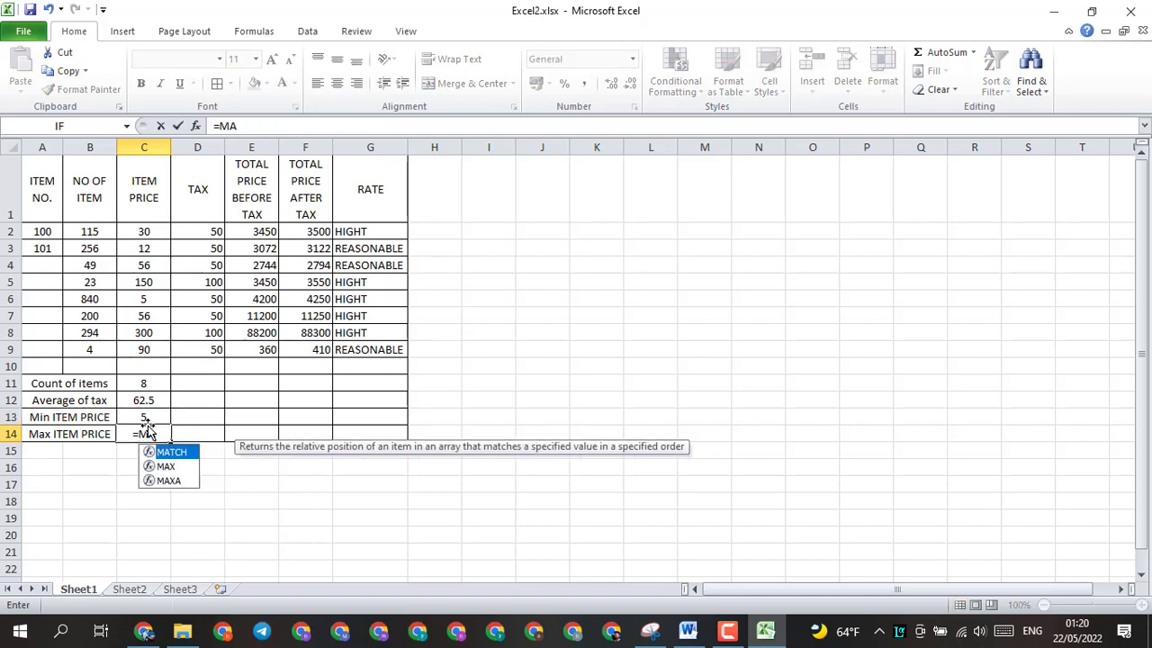
{"action": "type", "text": "X"}
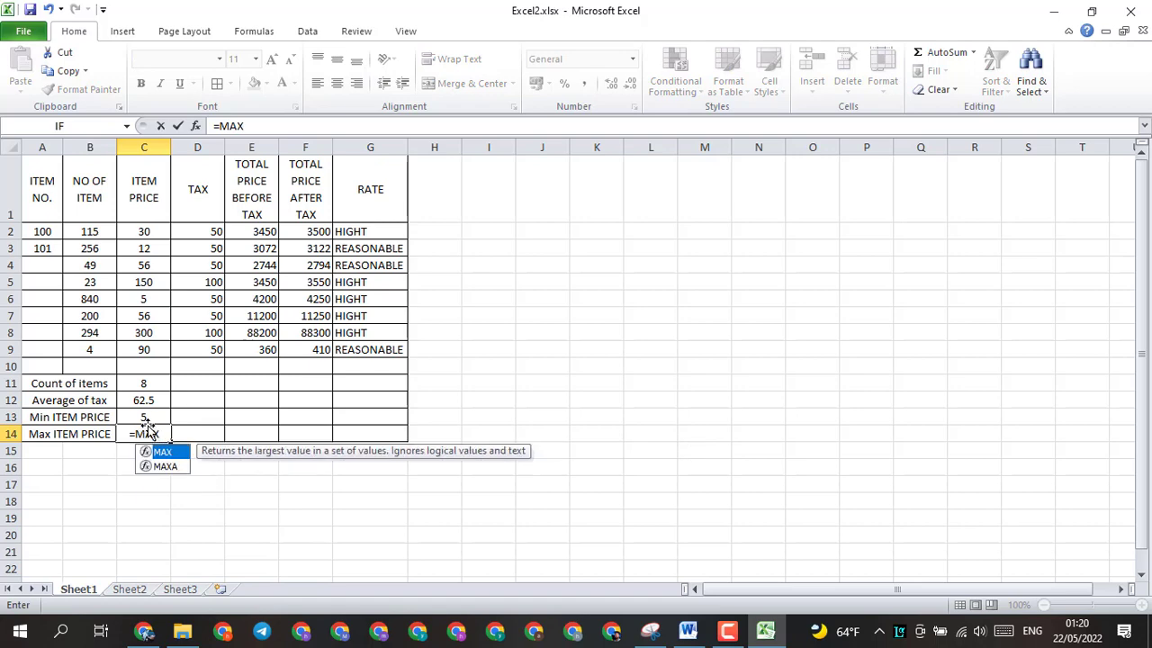
{"action": "double_click", "coordinate": [164, 453]}
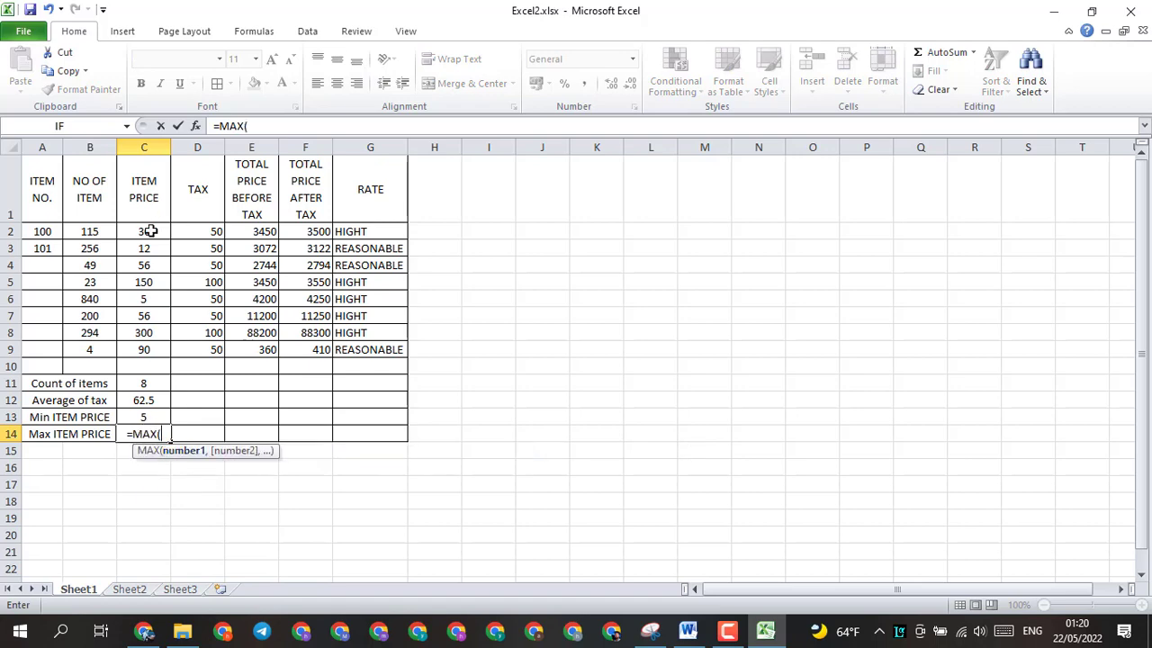
{"action": "left_click_drag", "start_coordinate": [150, 231], "coordinate": [155, 353]}
{"action": "key", "text": "Return"}
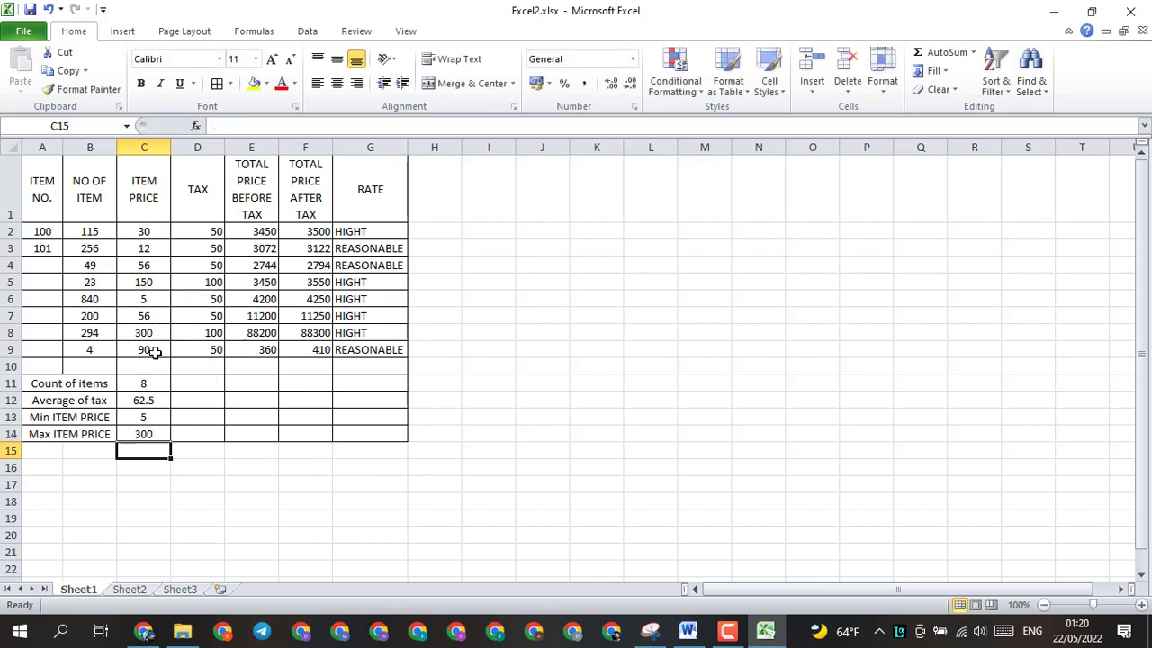